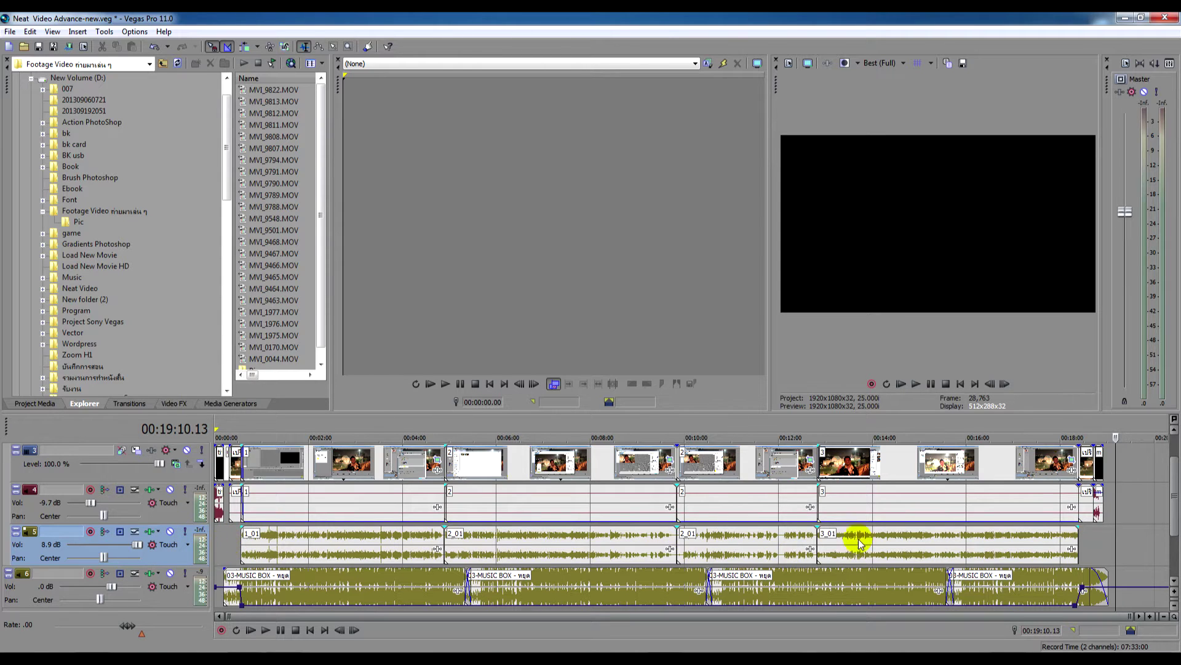
Play back the project's opening section on the timeline from around 00:00:27 and stop the playback
left_click(232, 552)
scroll(266, 557, "up", 4)
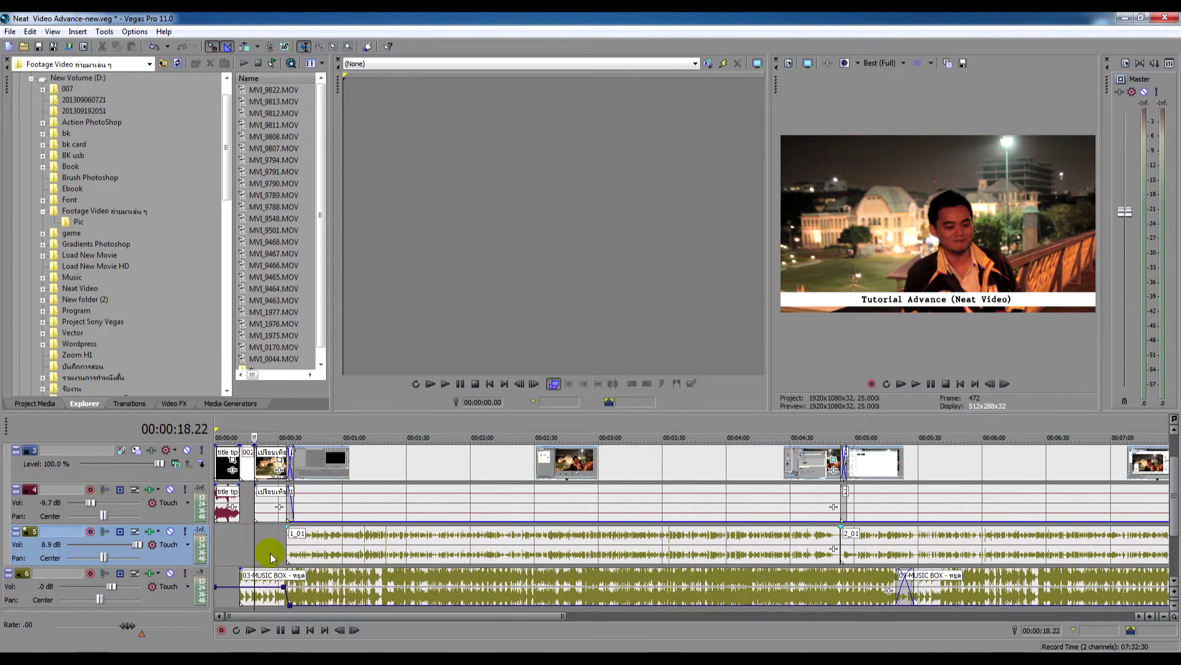
left_click(272, 542)
left_click(917, 384)
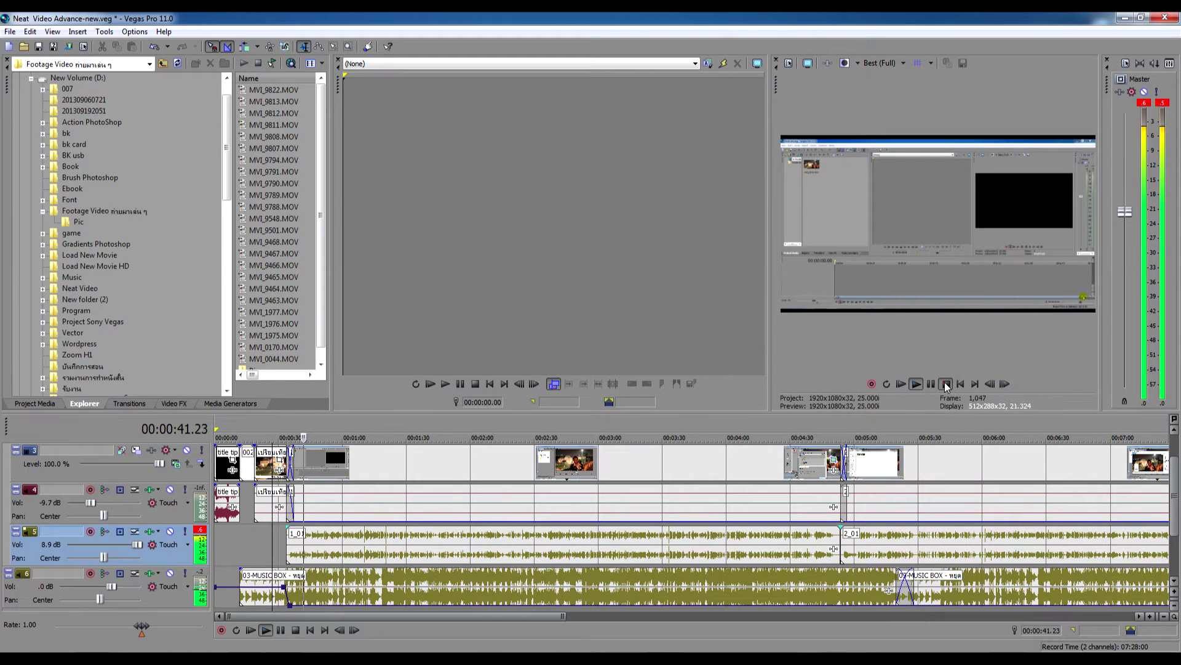
left_click(946, 383)
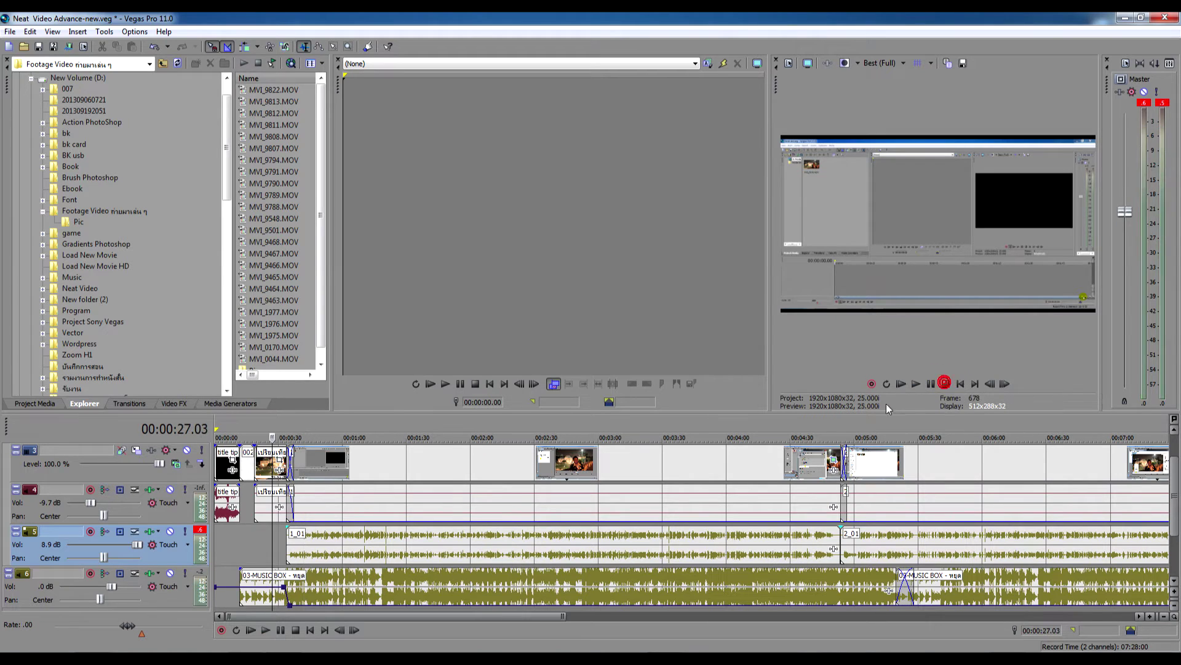
left_click(558, 471)
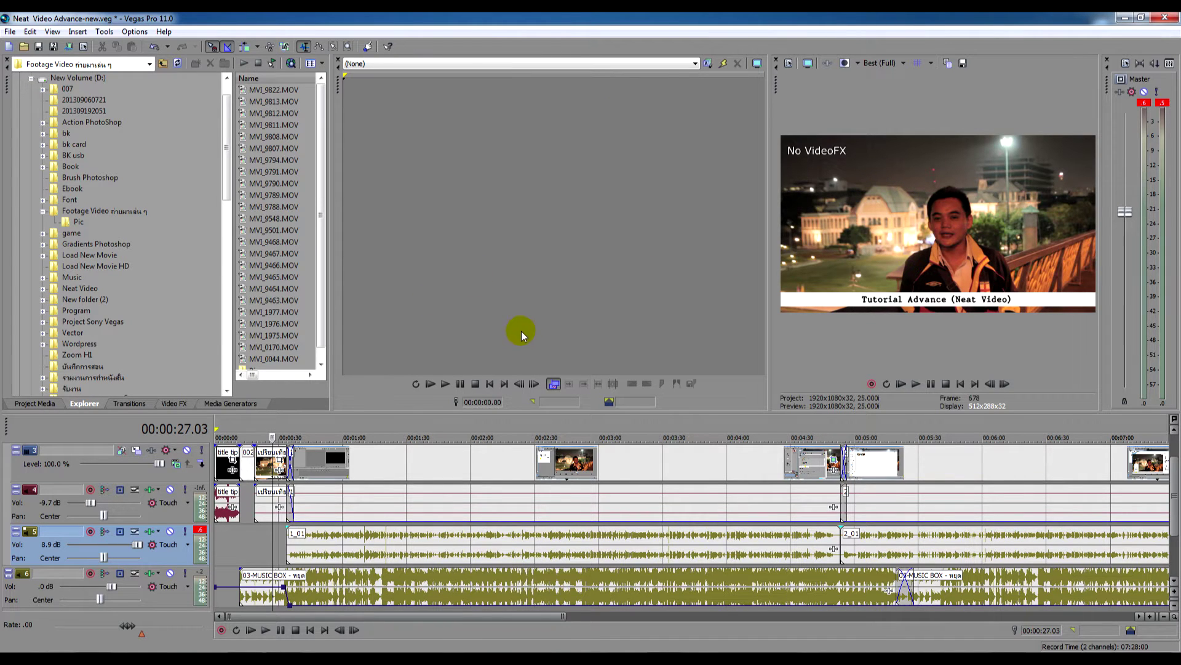
scroll(633, 488, "down", 5)
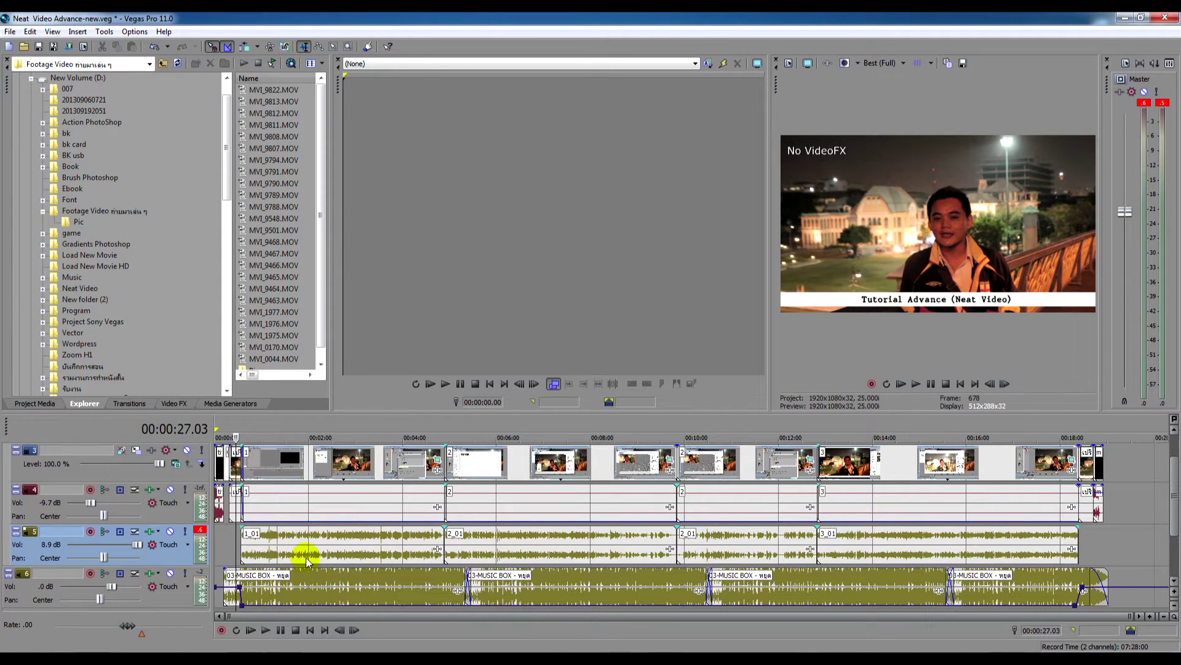
Raise the gain of the first long audio event on track 4 to 0 dB
left_click(301, 515)
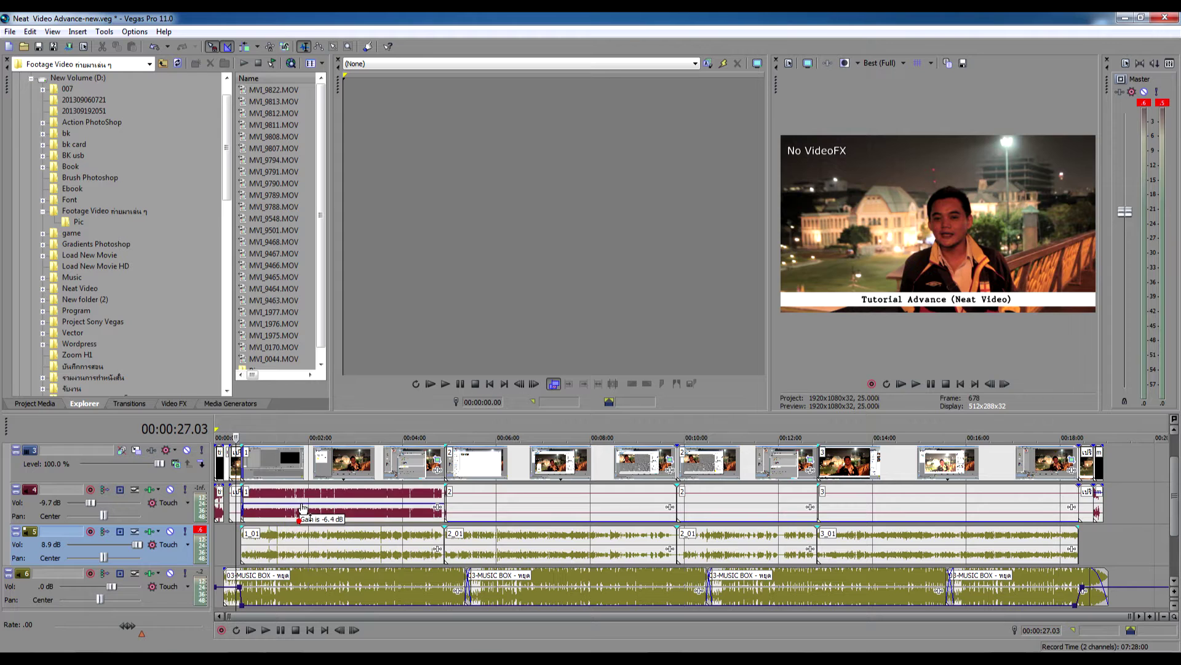
left_click_drag(303, 506, 304, 486)
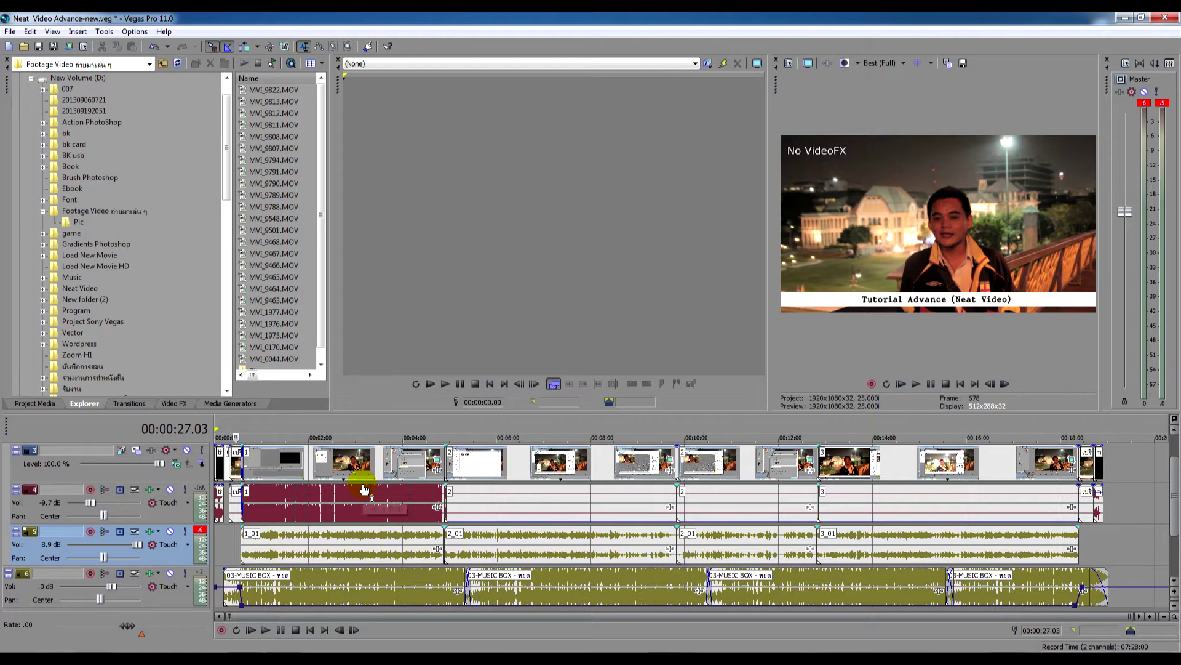
left_click(364, 549)
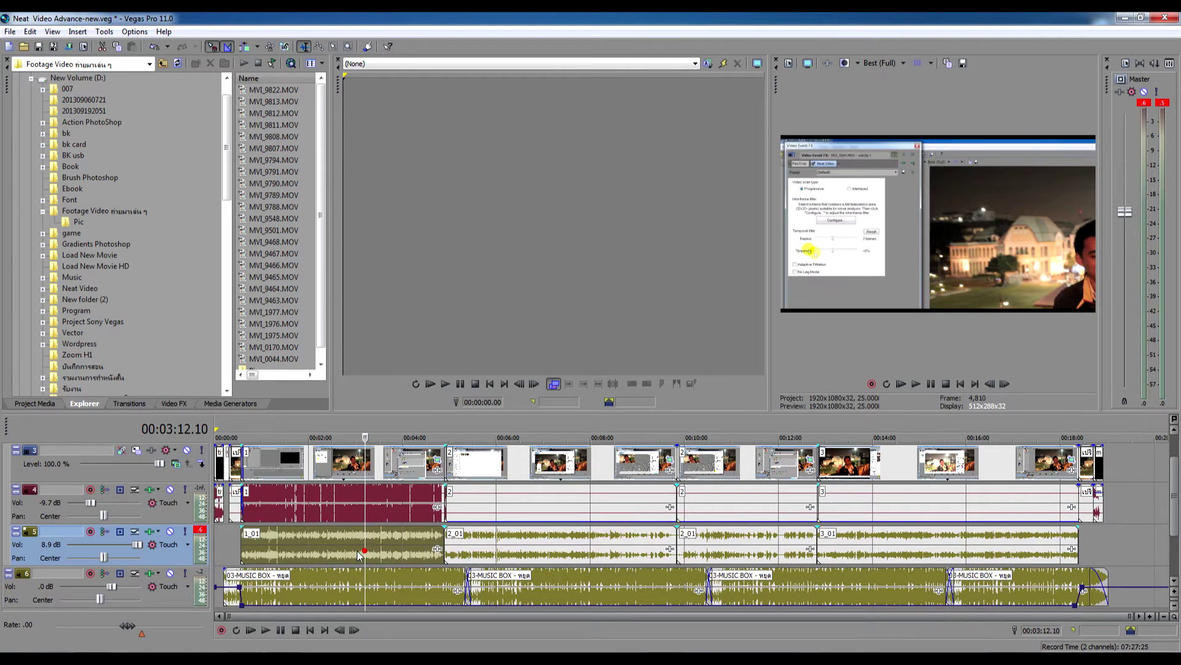
left_click(327, 551)
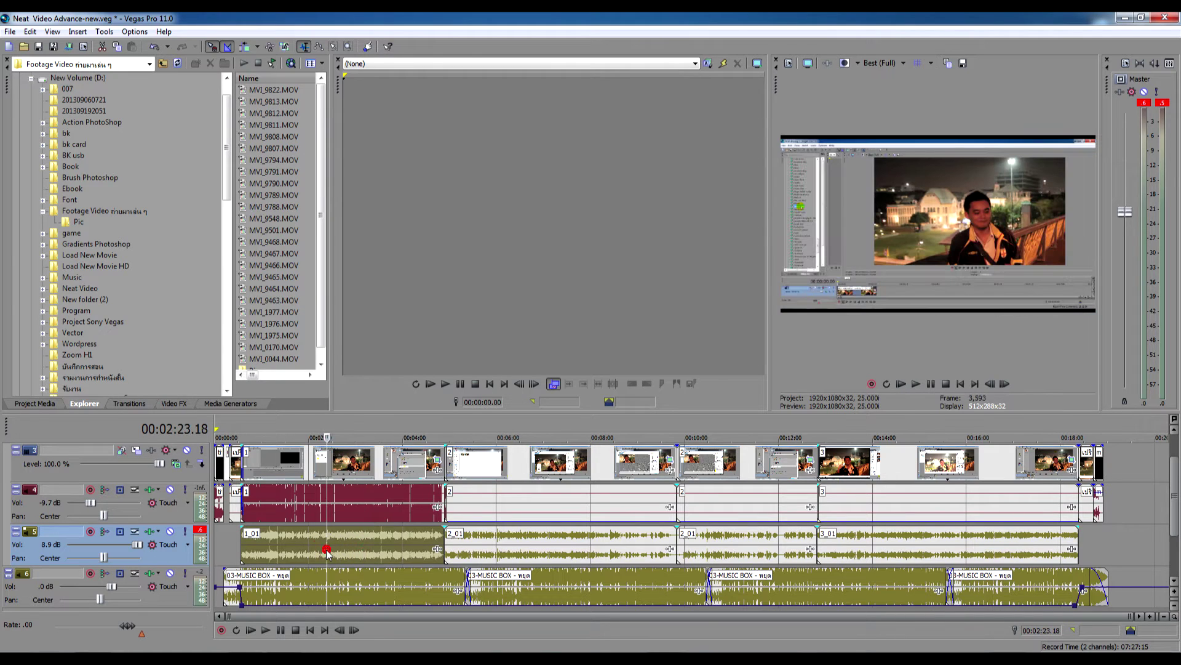
Select the first two long audio events on track 4, then lower the first one's gain and raise it again
left_click(371, 486)
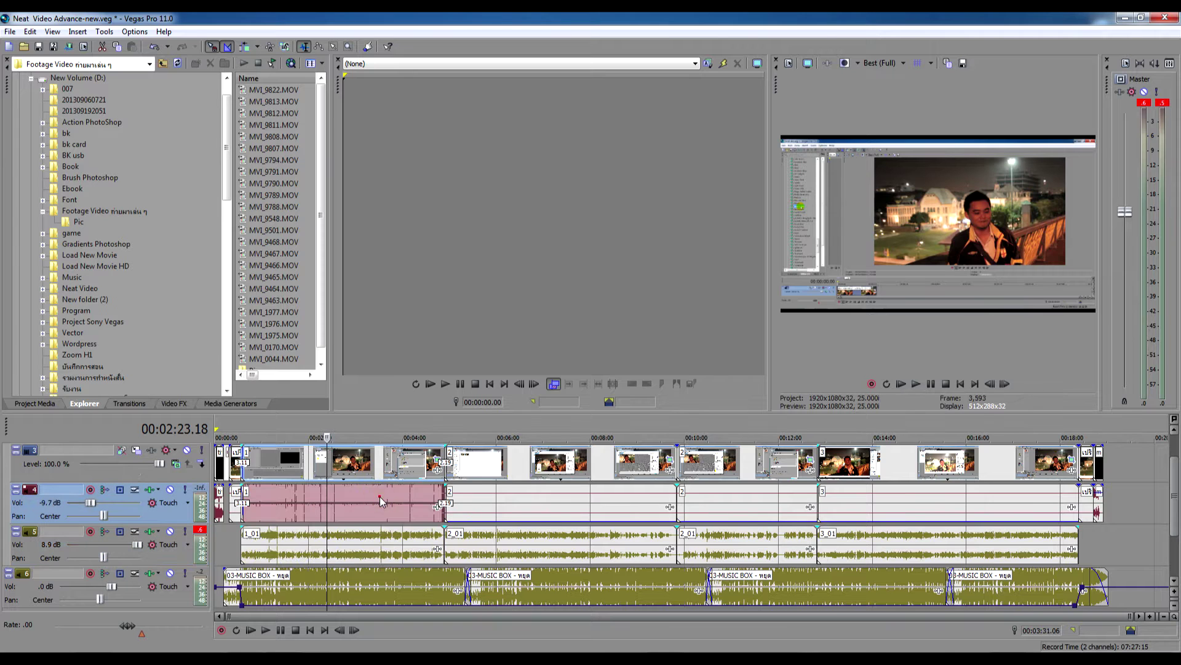
left_click(493, 509, "ctrl")
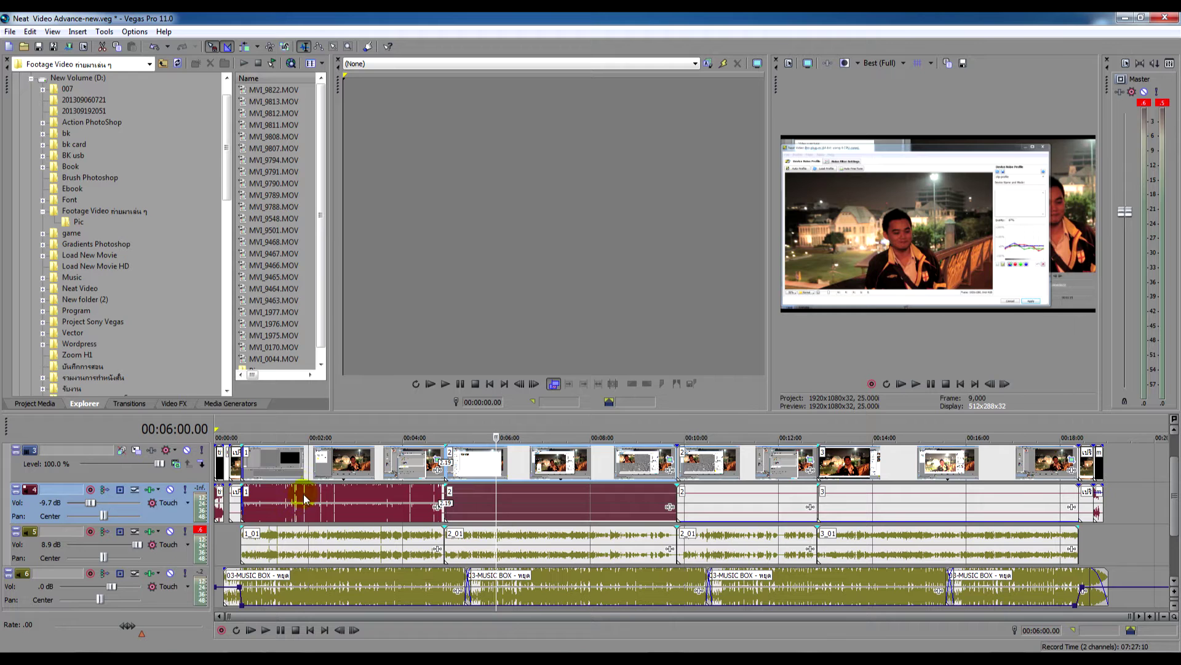
left_click_drag(306, 488, 300, 491)
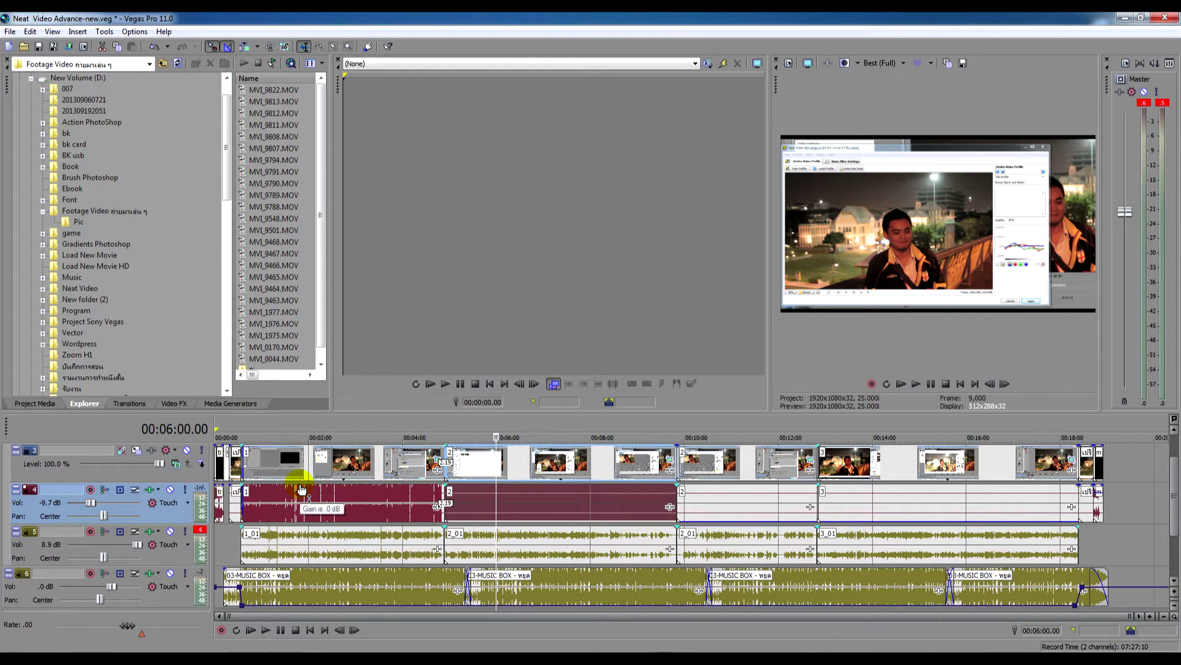
left_click_drag(302, 489, 313, 503)
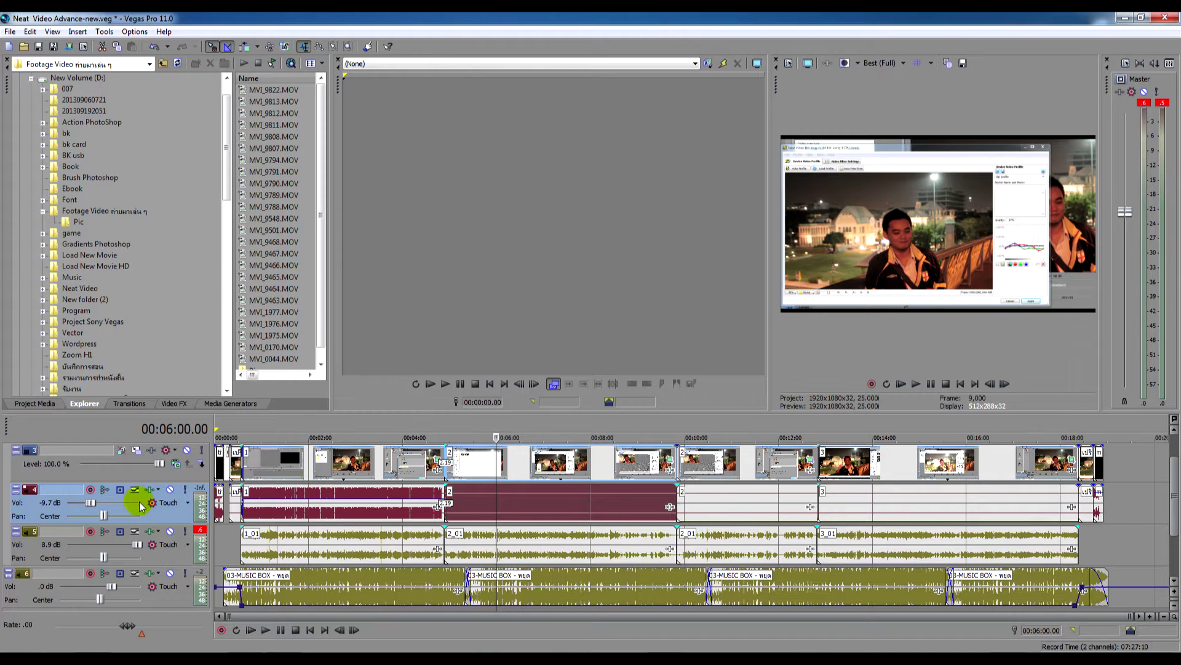
left_click_drag(282, 506, 291, 487)
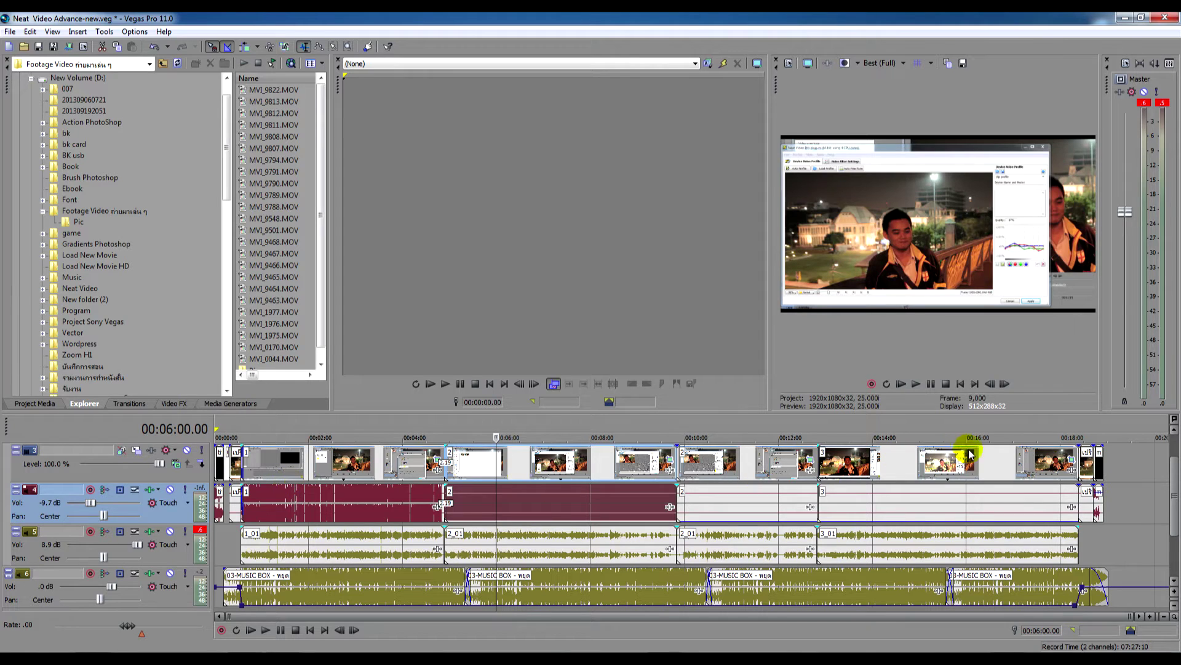
Lower the gain of the first long audio event on track 4 back to silence
left_click(166, 502)
left_click(341, 491)
left_click(346, 491, "ctrl")
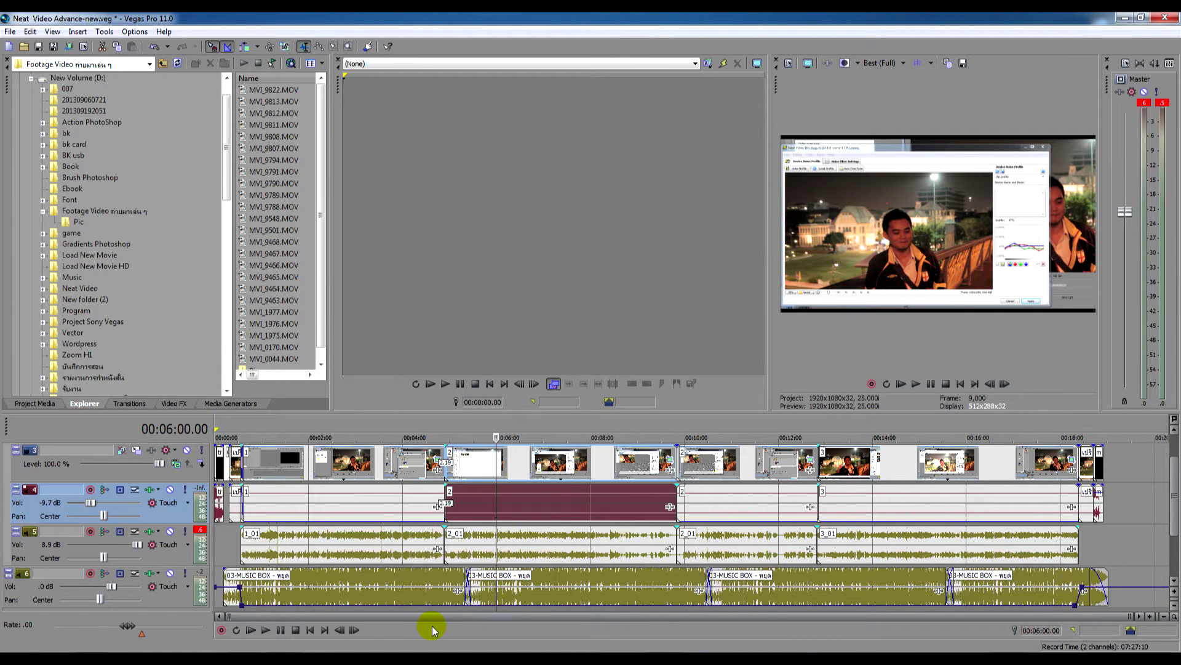
Switch to the Vegas Pro 13 project, place MVI_0044.MOV at the timeline start and trim it to about 21 seconds
left_click(1126, 19)
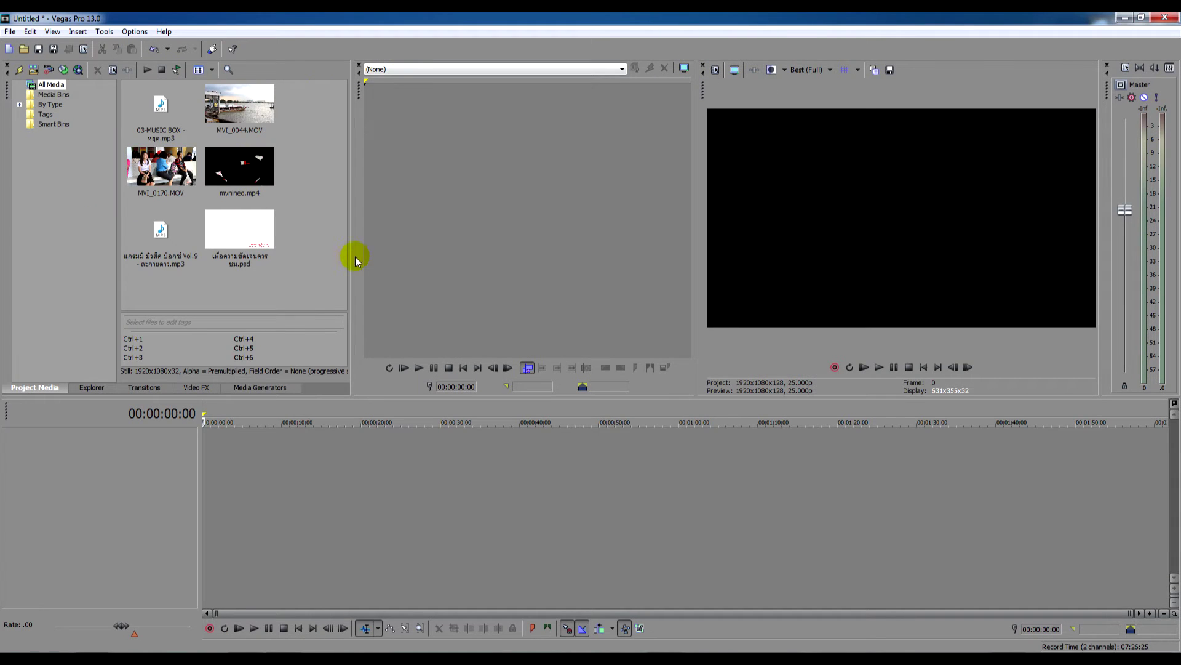
left_click_drag(353, 258, 325, 254)
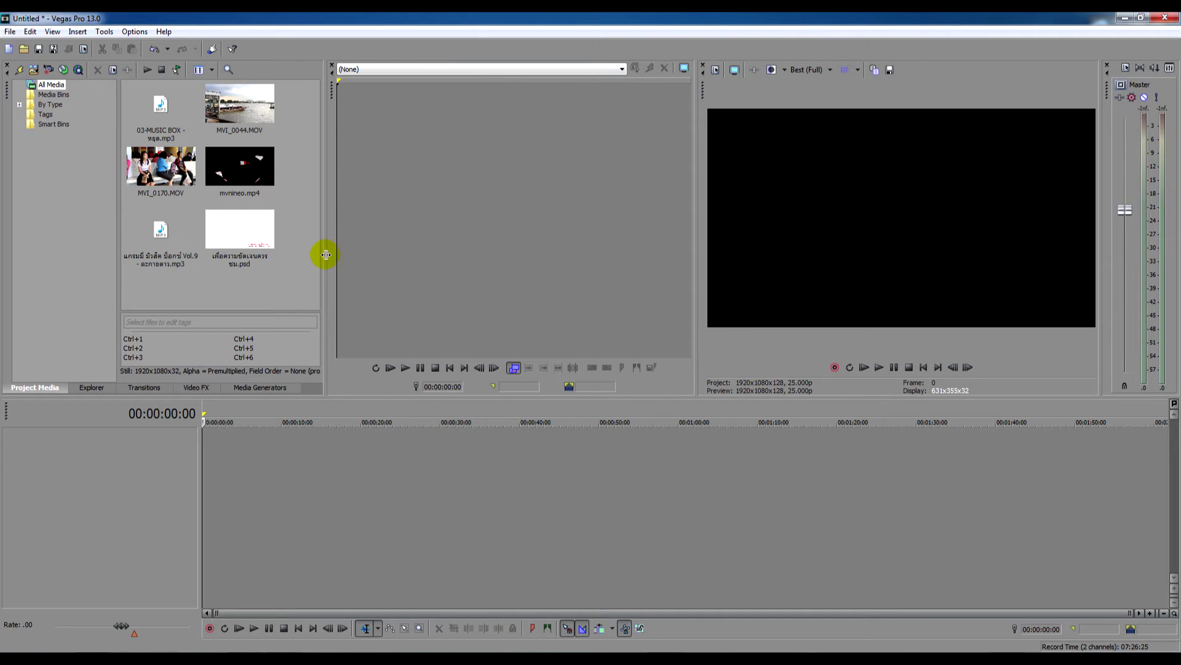
left_click(234, 113)
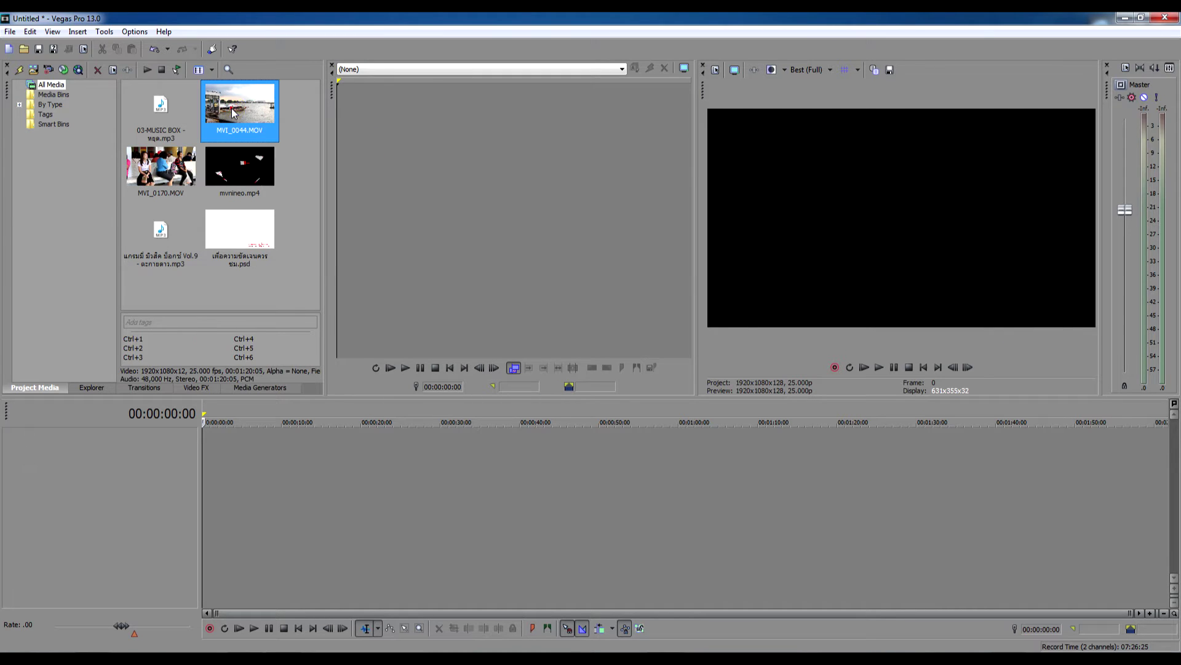
left_click_drag(235, 111, 197, 471)
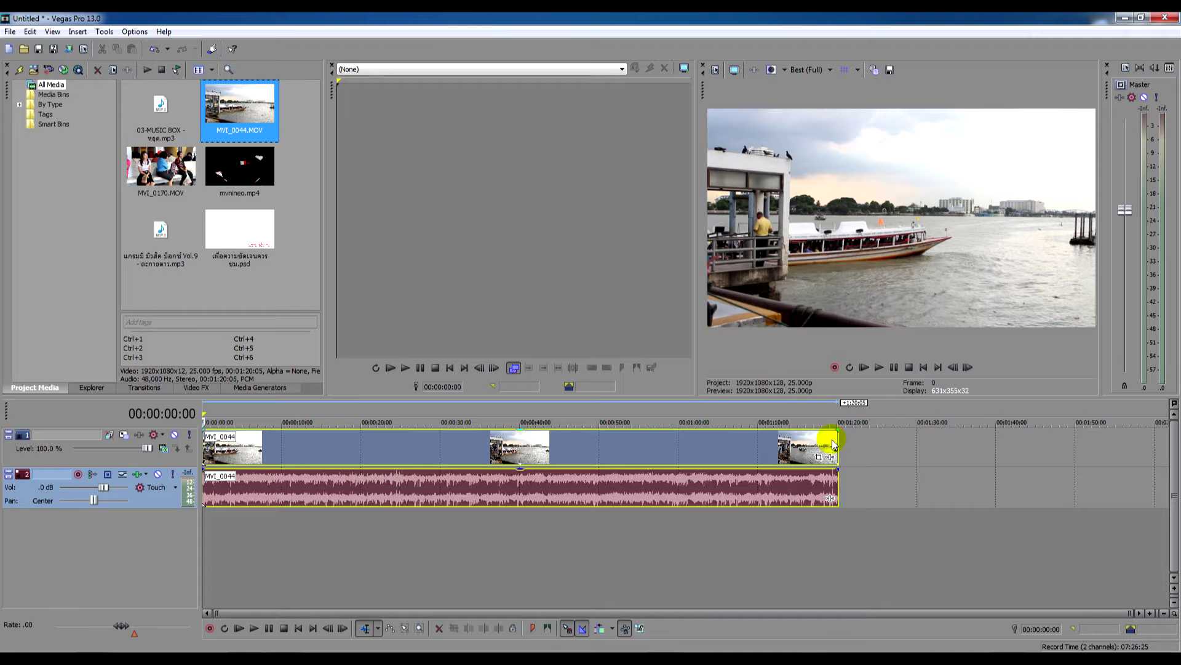
left_click_drag(836, 440, 370, 422)
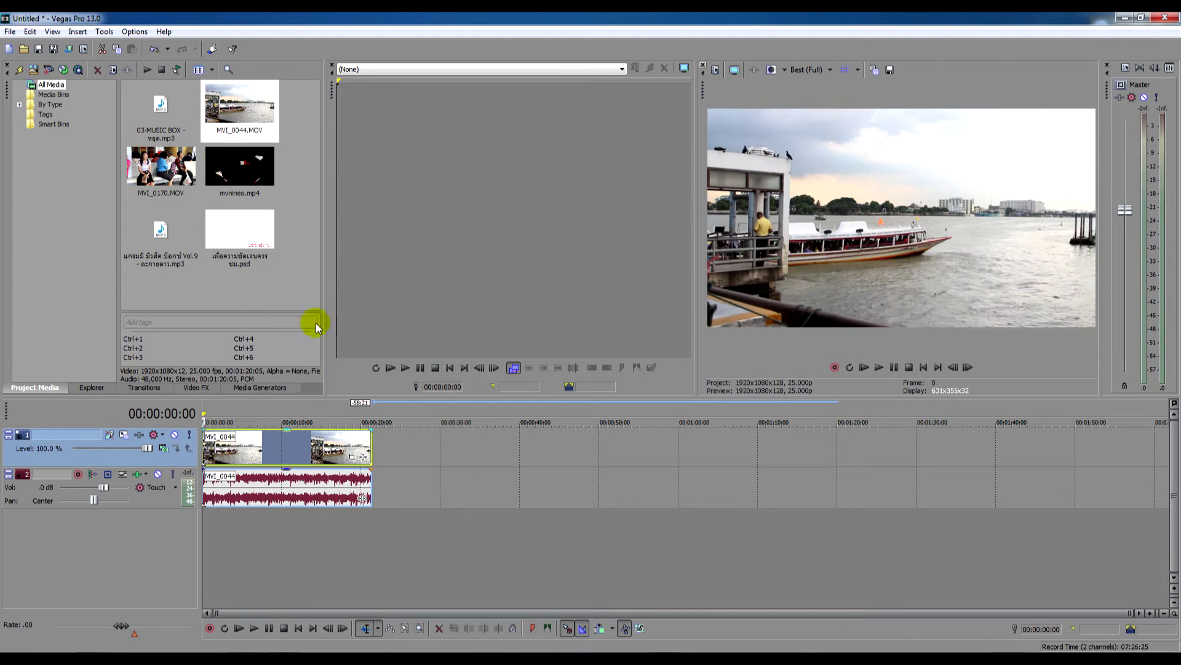
Add MVI_0170.MOV with a short overlap after MVI_0044, trim its end to about 31 seconds and briefly play the timeline
left_click_drag(168, 176, 422, 462)
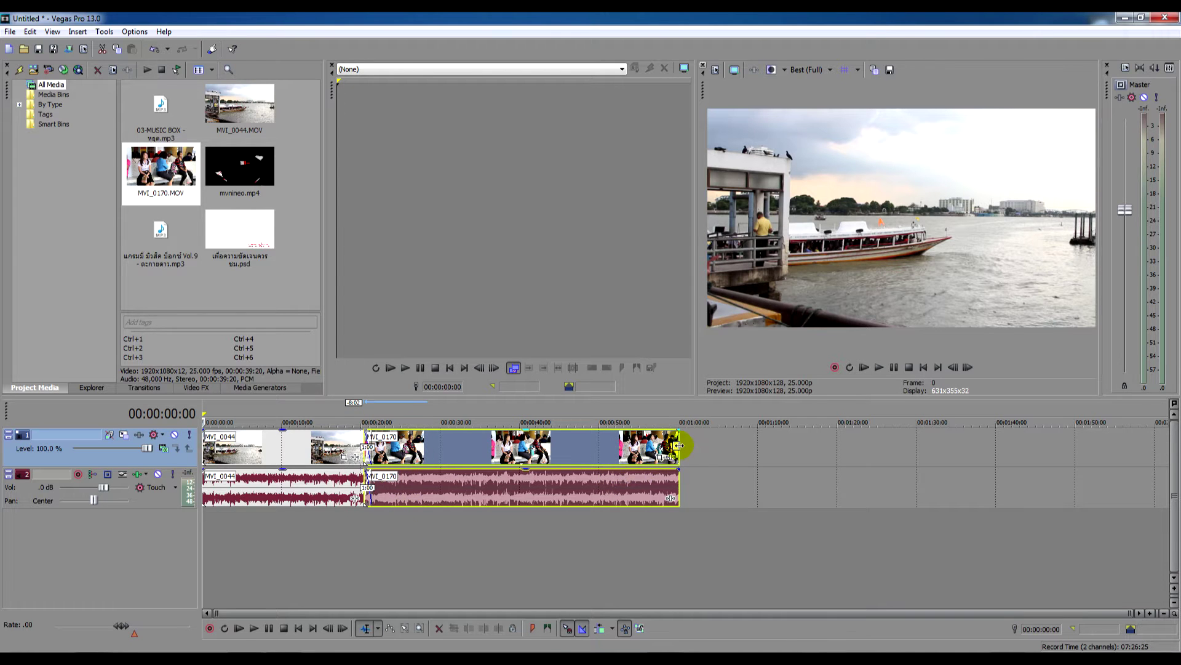
left_click_drag(679, 445, 446, 451)
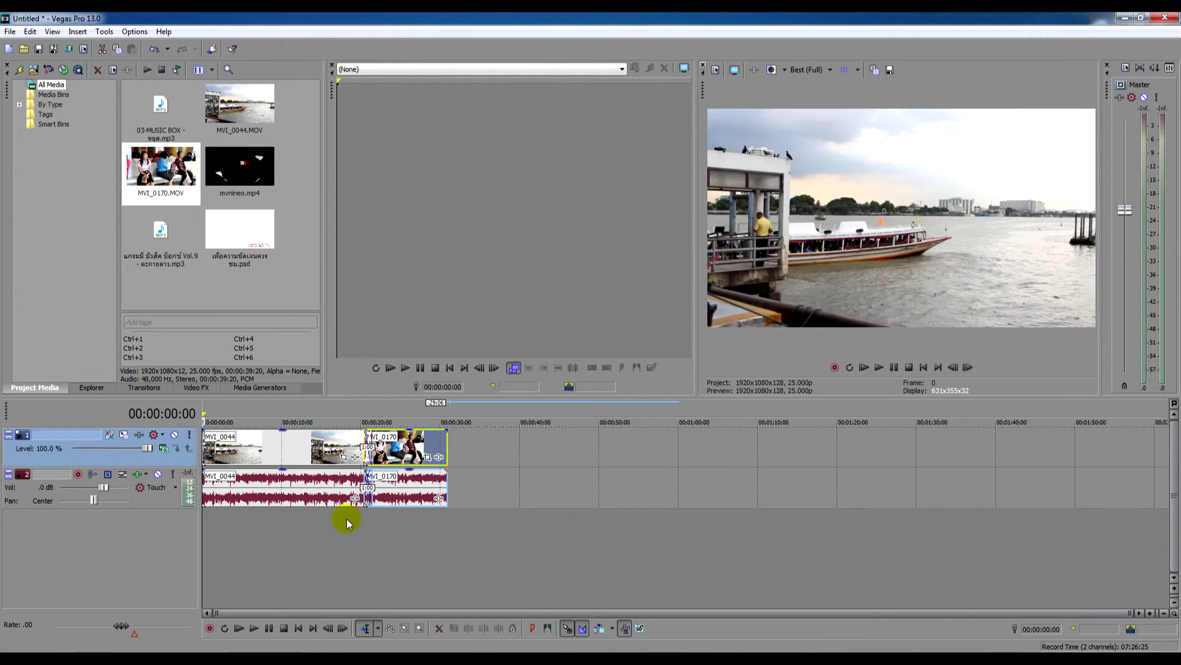
left_click(880, 368)
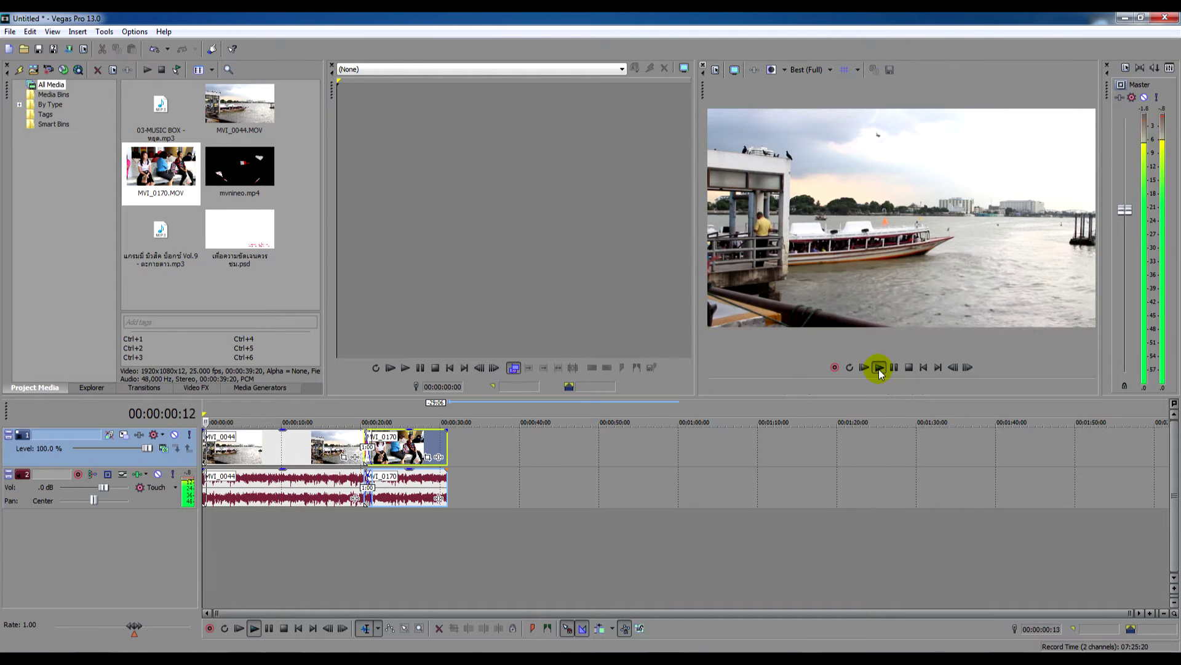
left_click(922, 367)
left_click(909, 367)
Shorten MVI_0044 to about 9 seconds and move MVI_0170 to overlap its end slightly, checking the joined clips in playback
mouse_move(205, 444)
left_mouse_down()
mouse_move(298, 444)
mouse_move(224, 456)
left_mouse_up()
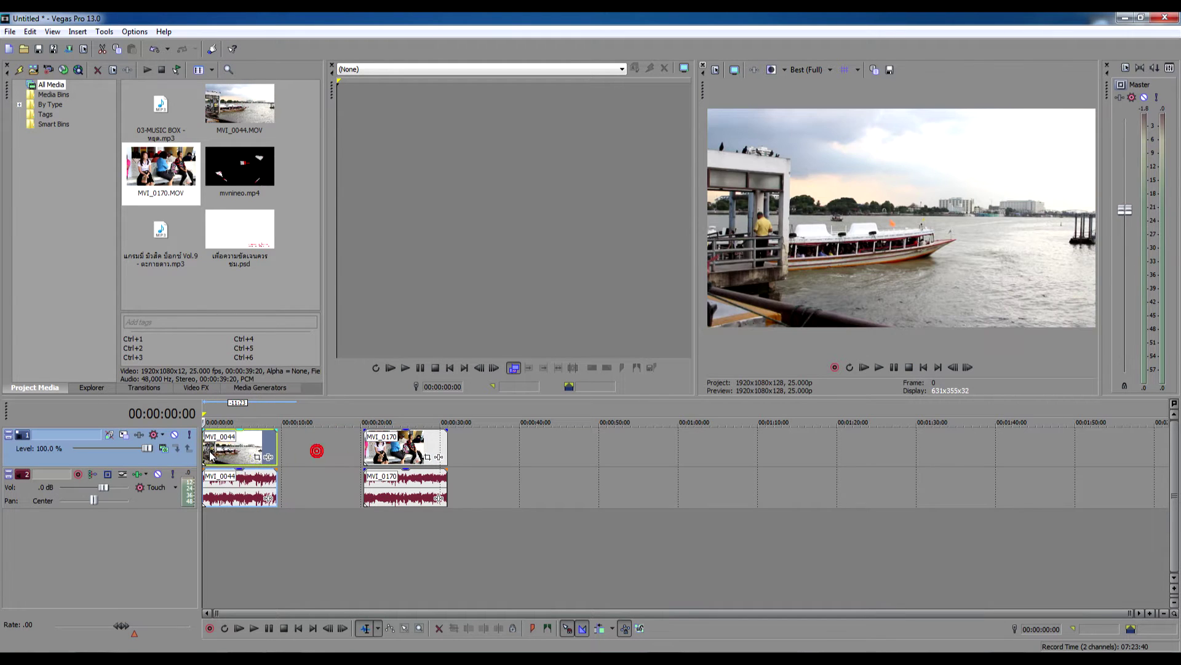
left_click_drag(401, 455, 310, 459)
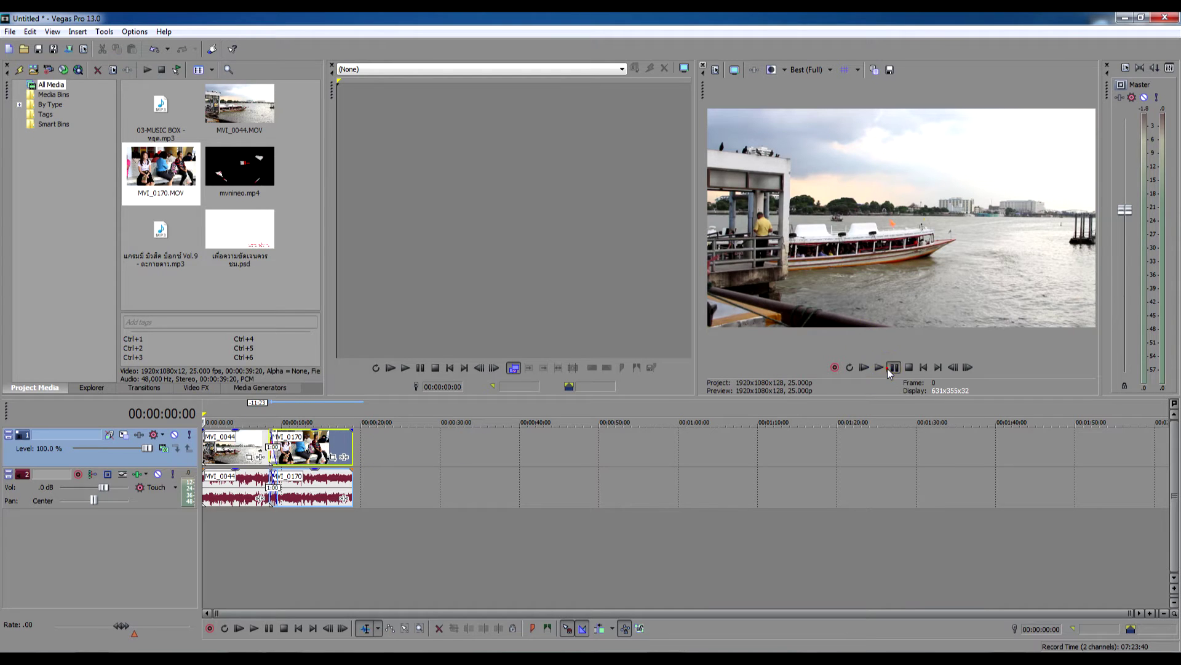
left_click(880, 367)
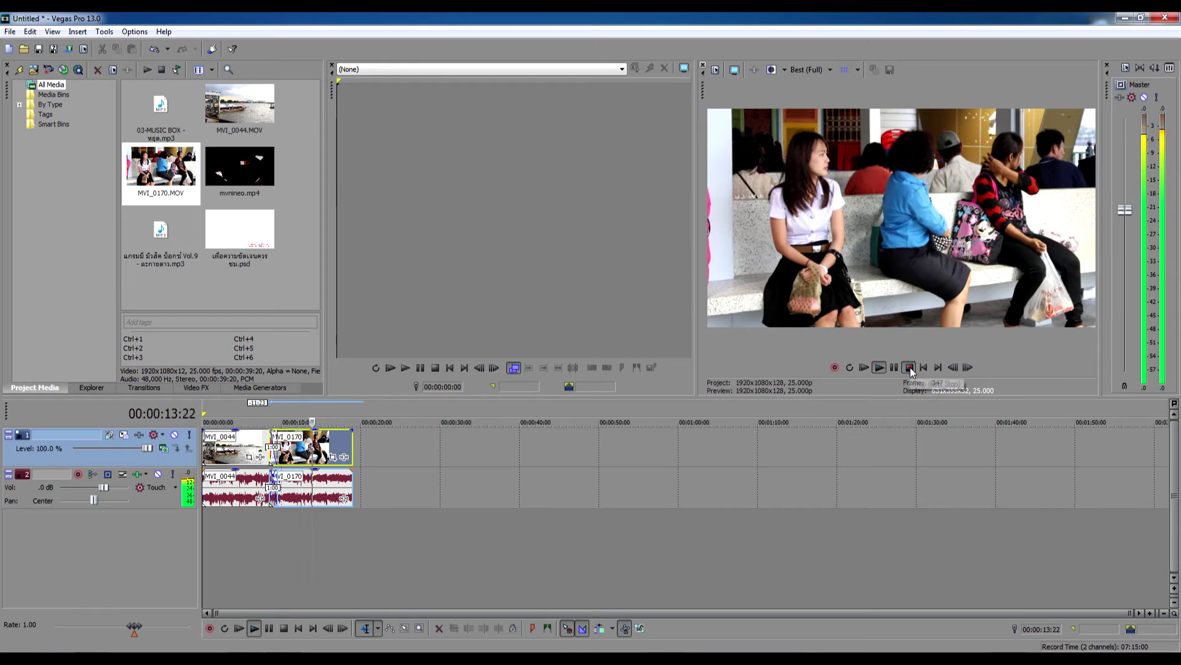
left_click(910, 368)
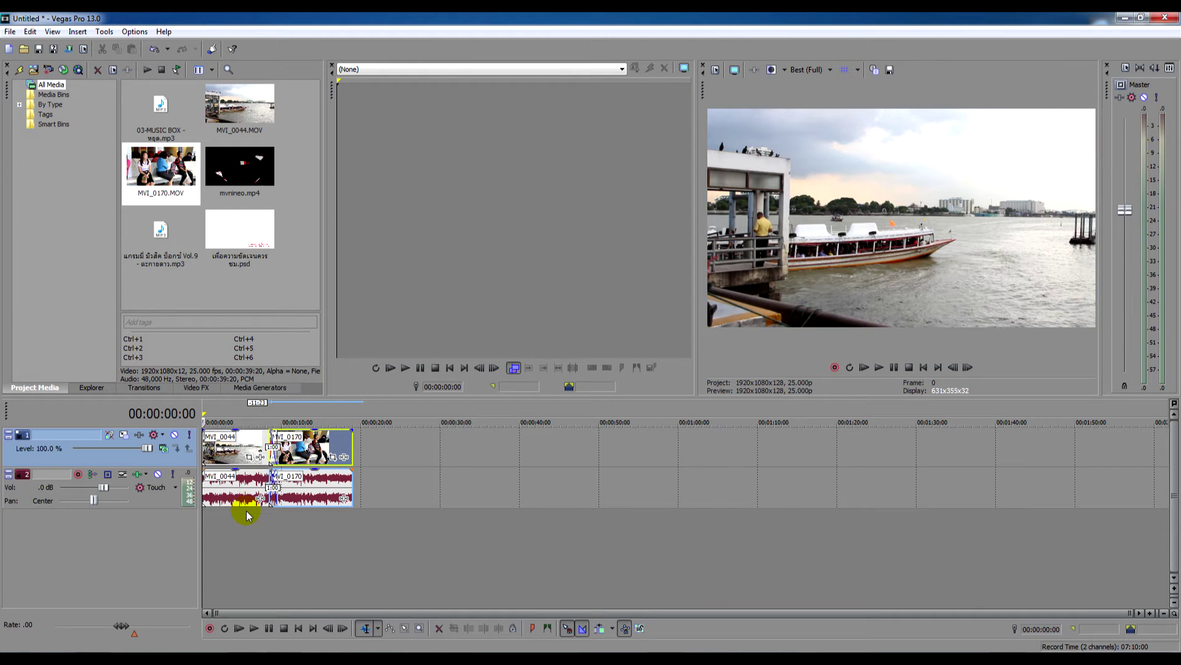
Add the 03-MUSIC BOX mp3 on a new audio track at the timeline start and trim it to the end of the video
left_click(161, 108)
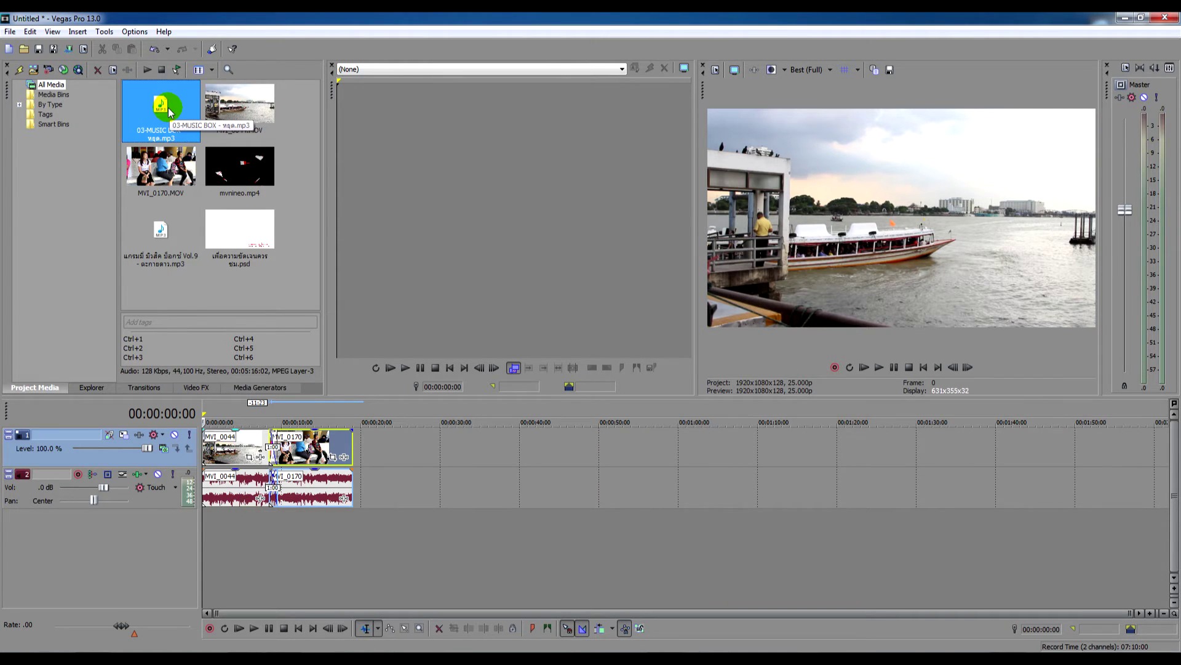
left_click(161, 229)
left_click(160, 108)
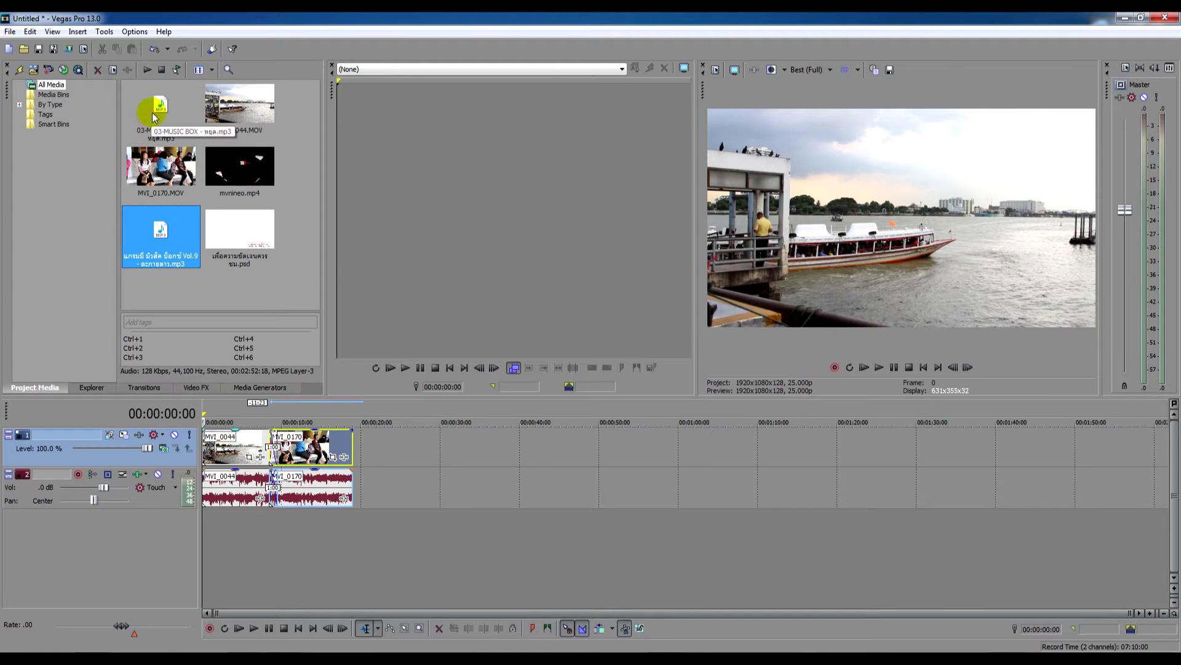
left_click_drag(160, 108, 206, 542)
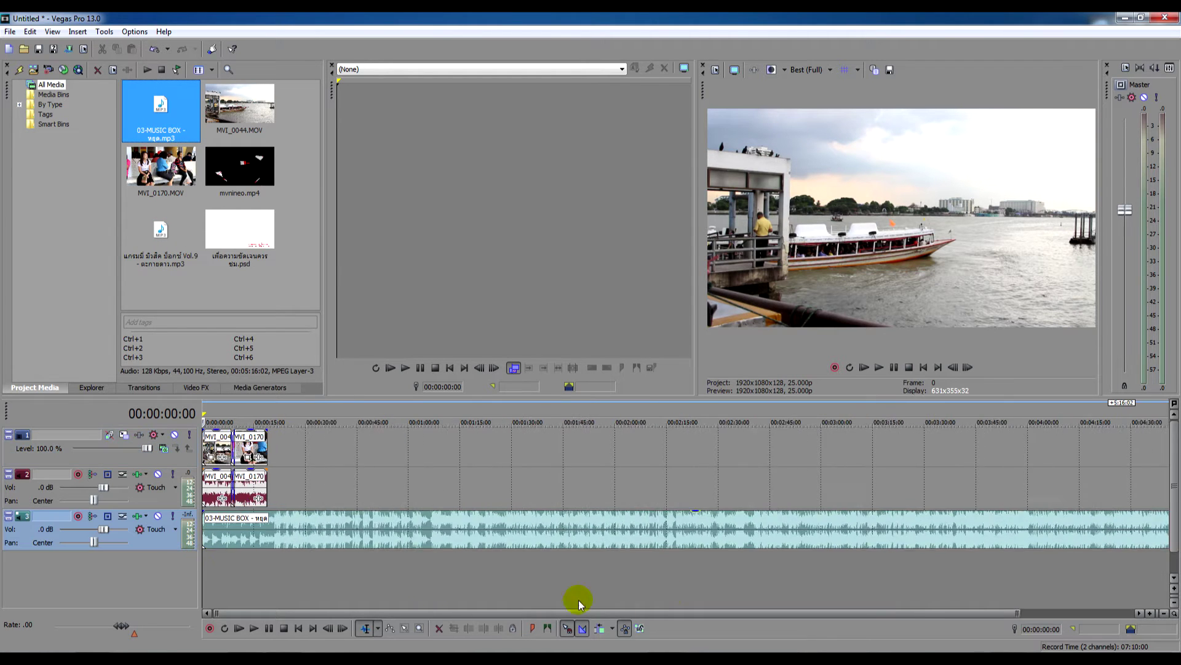
left_click_drag(1151, 524, 260, 577)
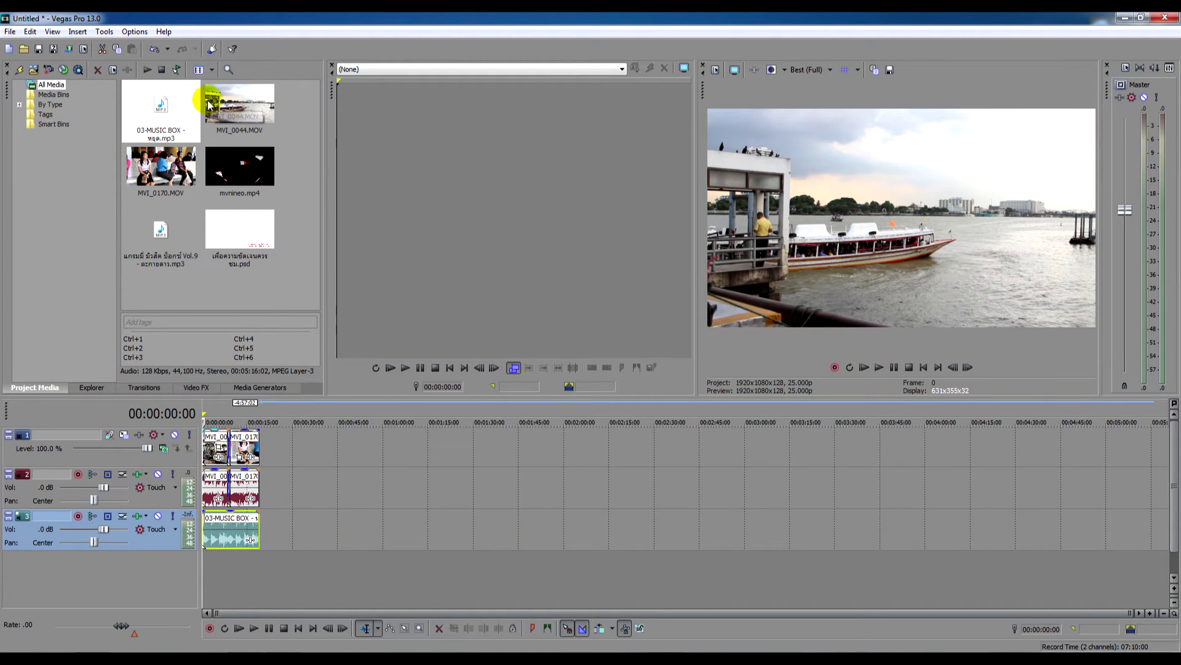
Play the timeline from about 6 seconds to hear the music mixed with the clip audio, and stop playback
left_click(220, 564)
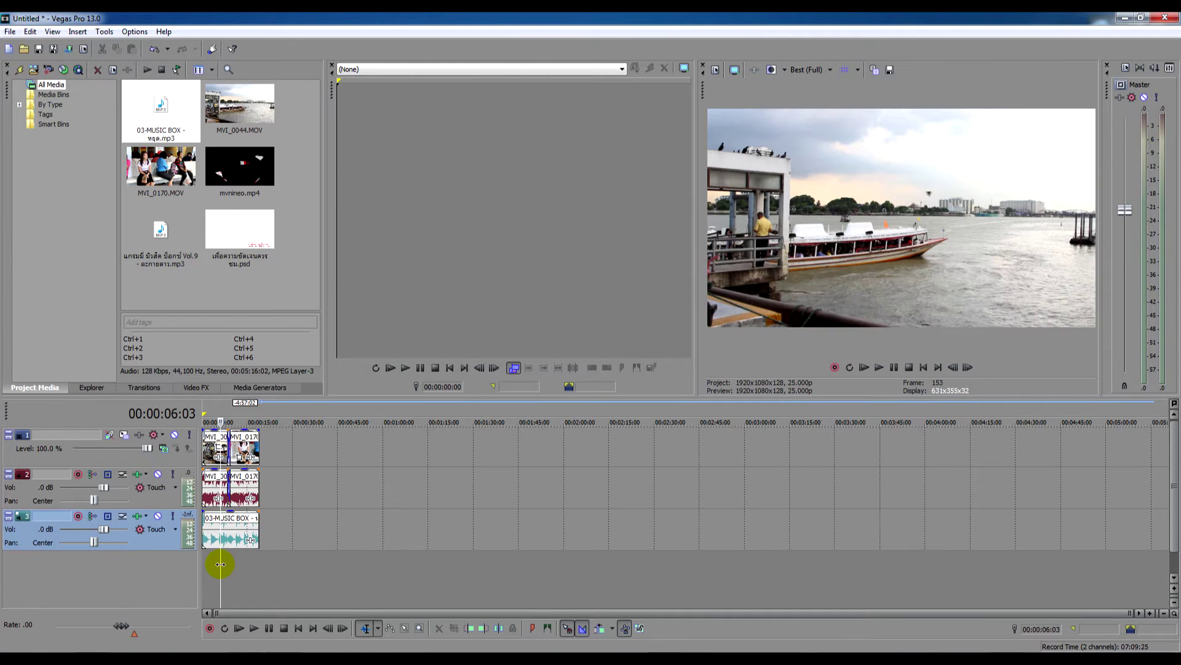
left_click(880, 368)
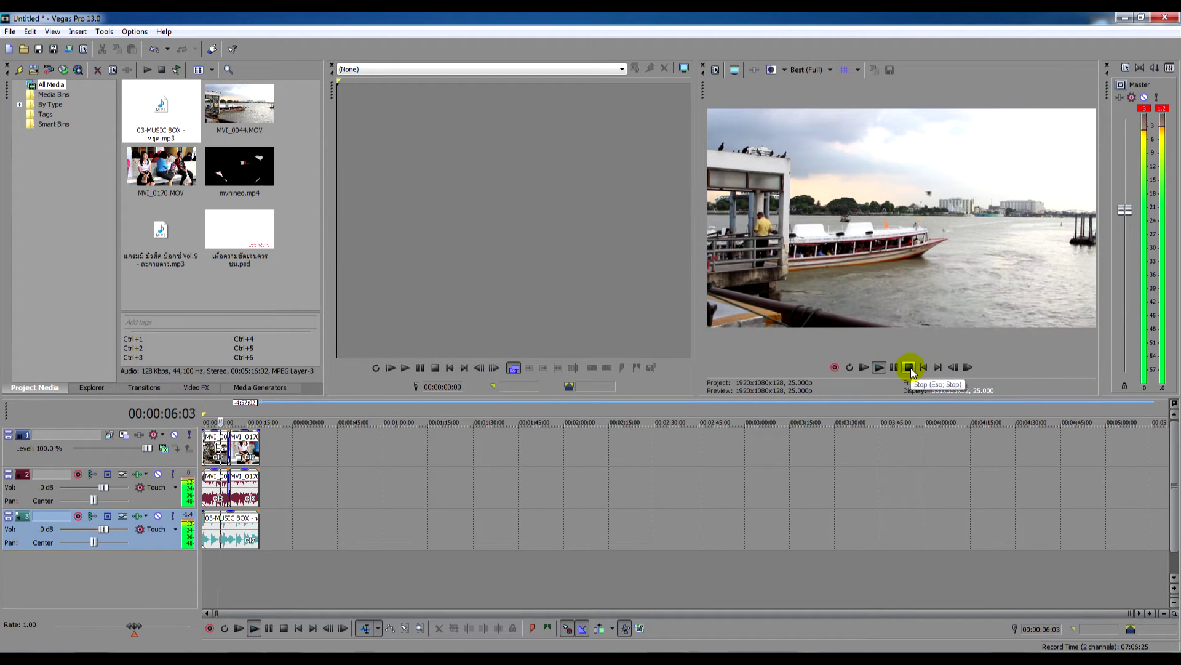
left_click(909, 367)
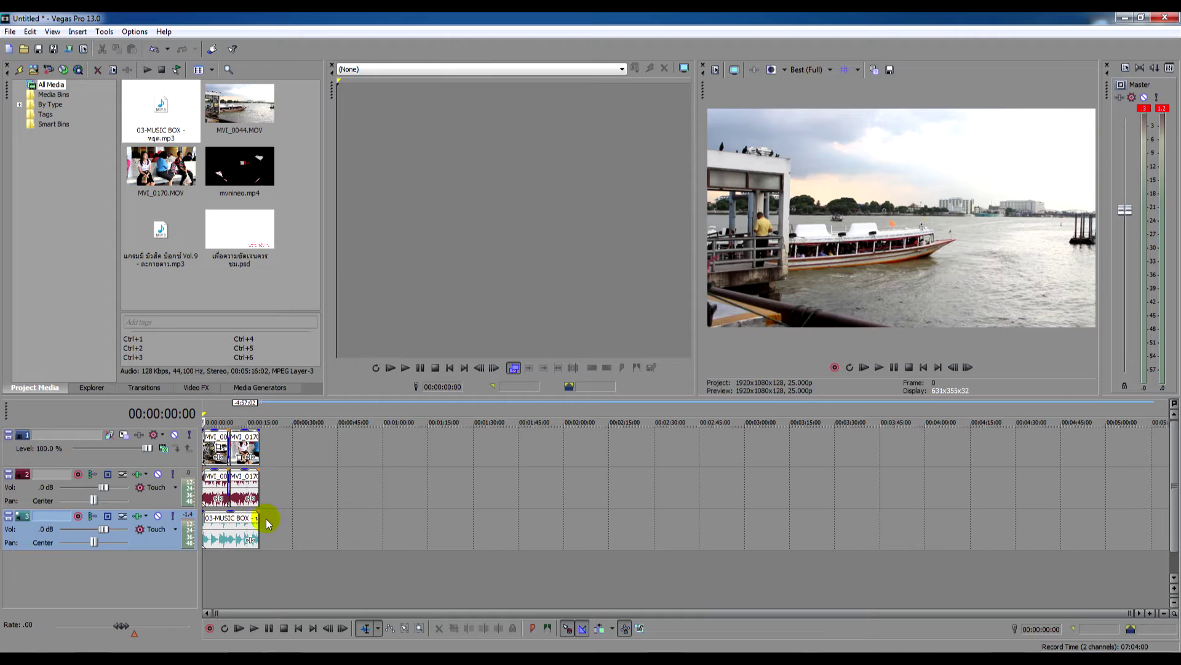
Insert a volume envelope on the music track and another on the audio track of the two video clips
left_click_drag(220, 472, 218, 490)
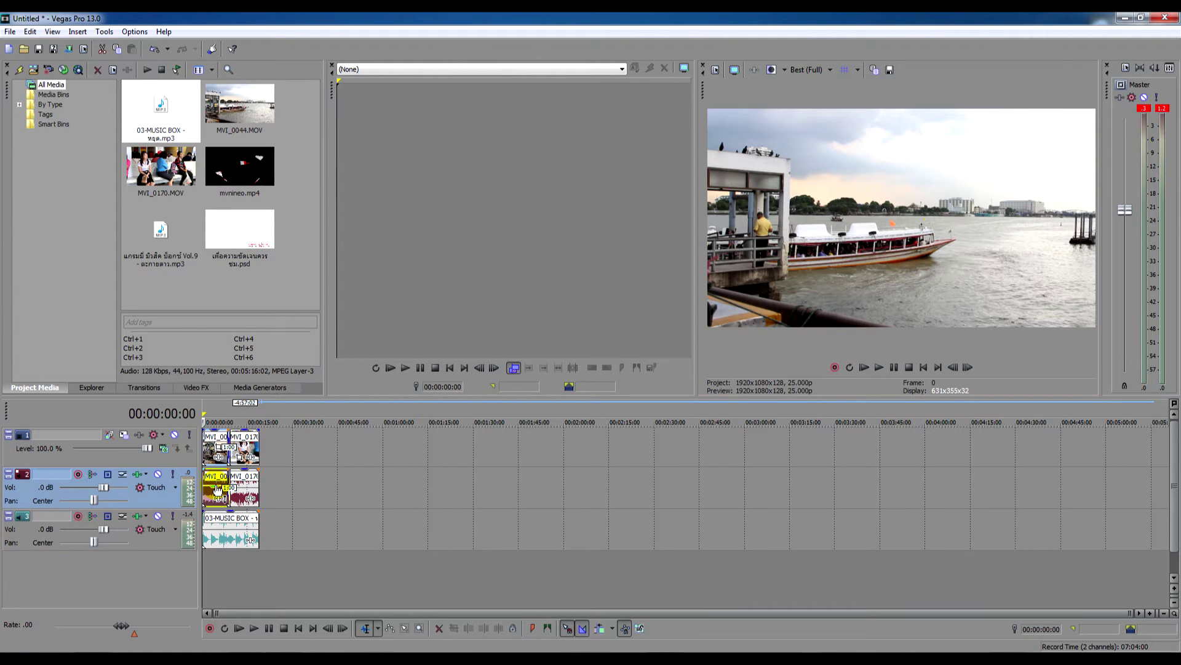
left_click_drag(217, 491, 219, 473)
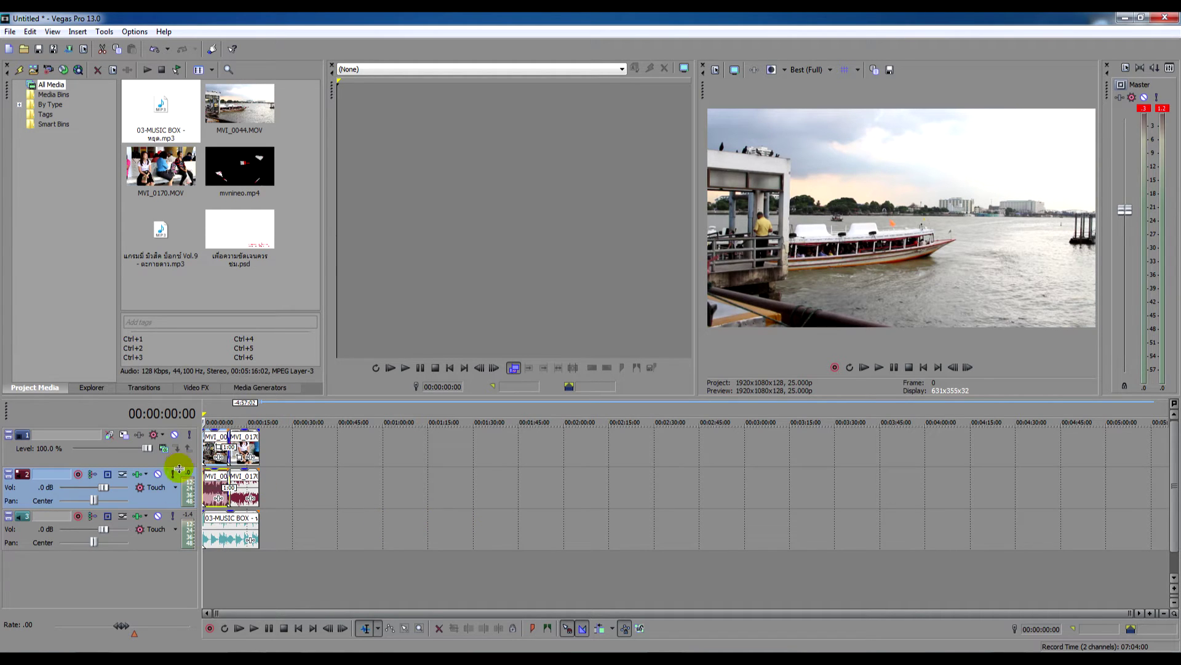
right_click(170, 541)
right_click(160, 544)
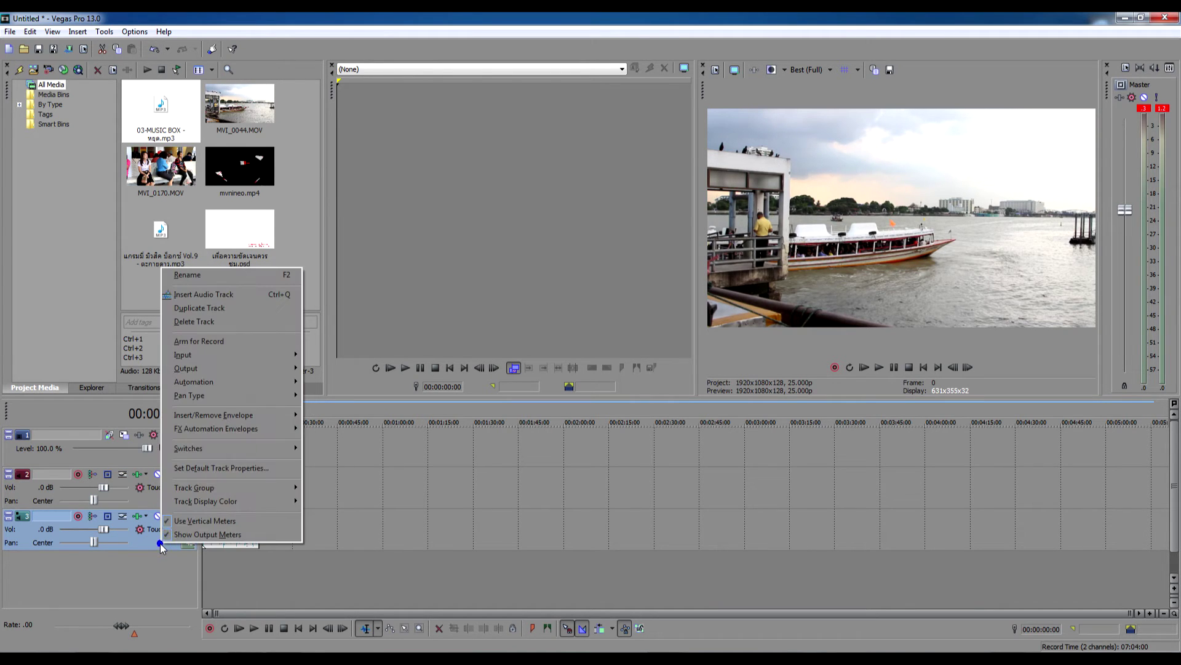
mouse_move(228, 417)
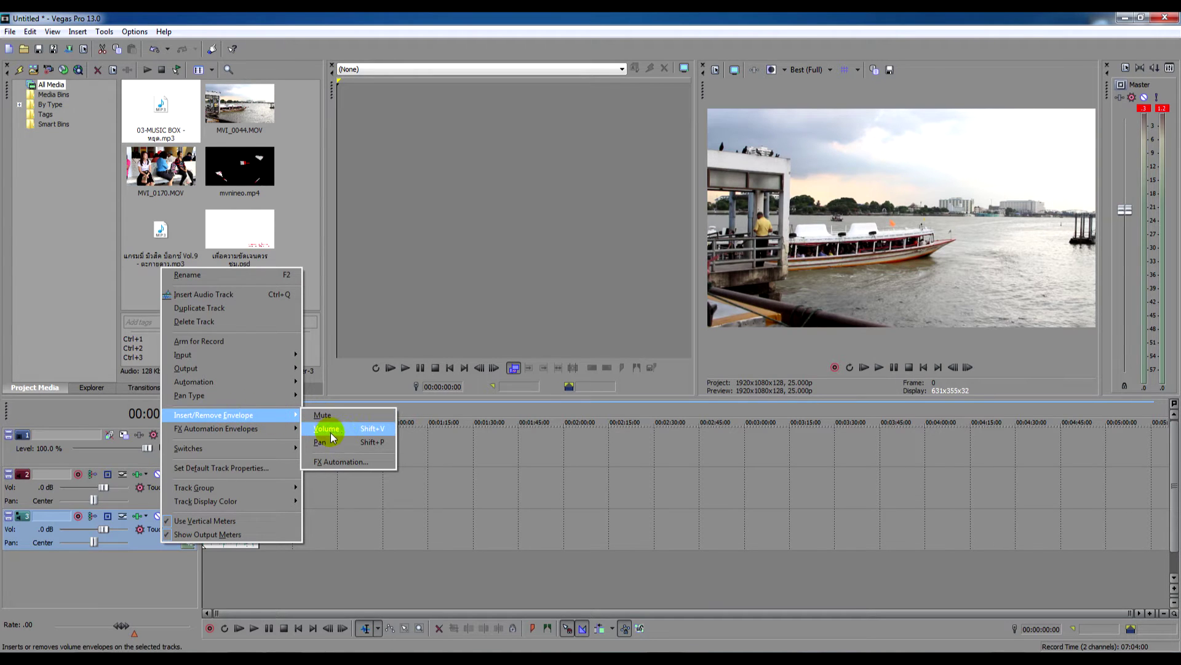
left_click(349, 429)
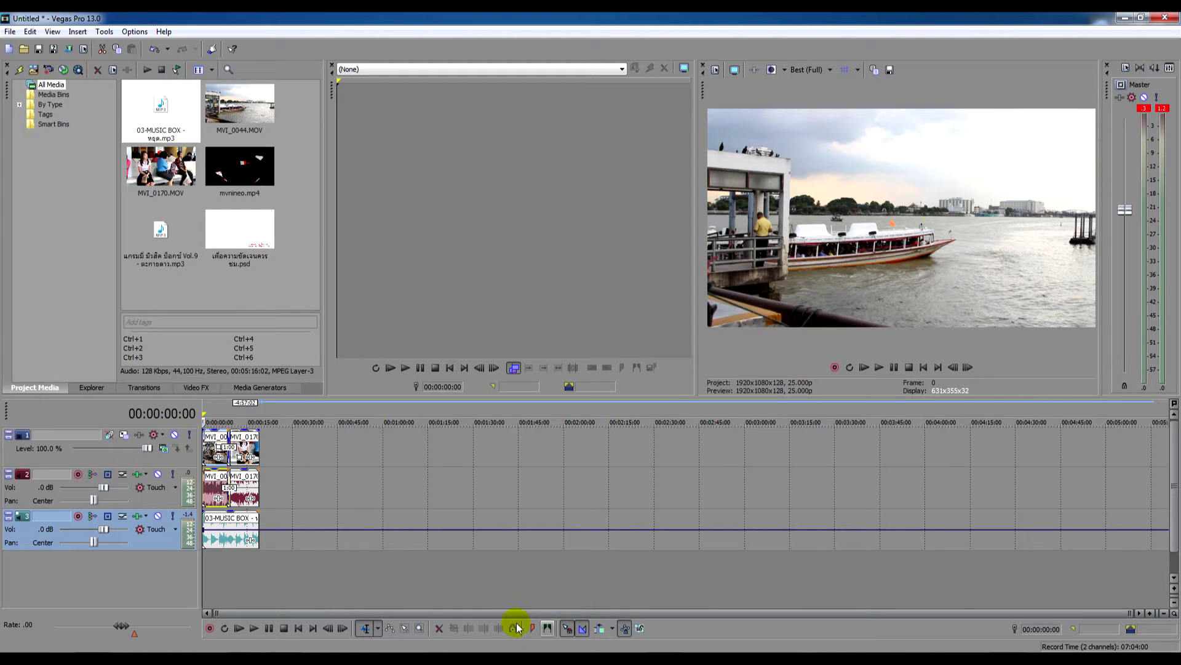
right_click(171, 500)
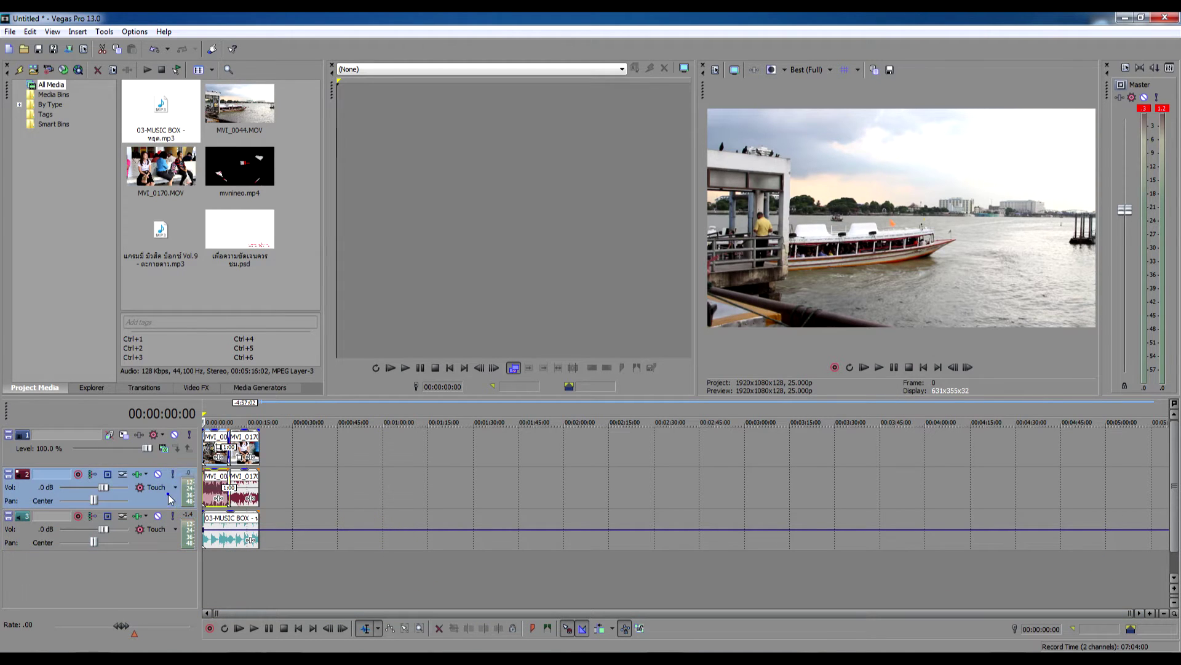
mouse_move(233, 371)
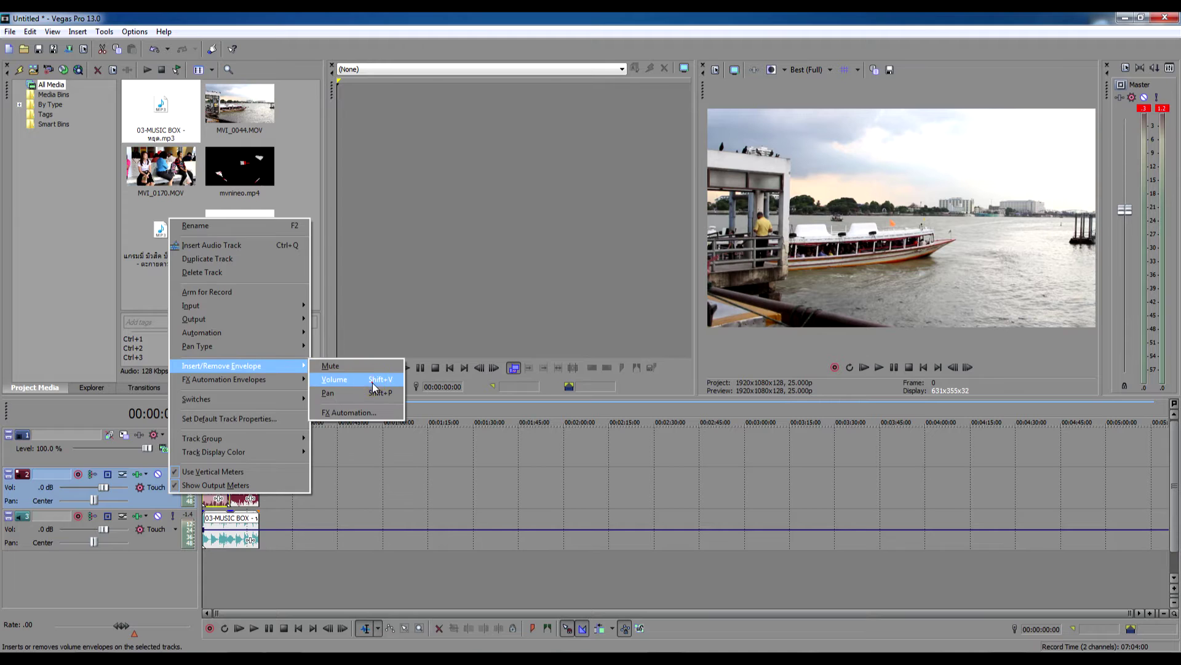
left_click(377, 381)
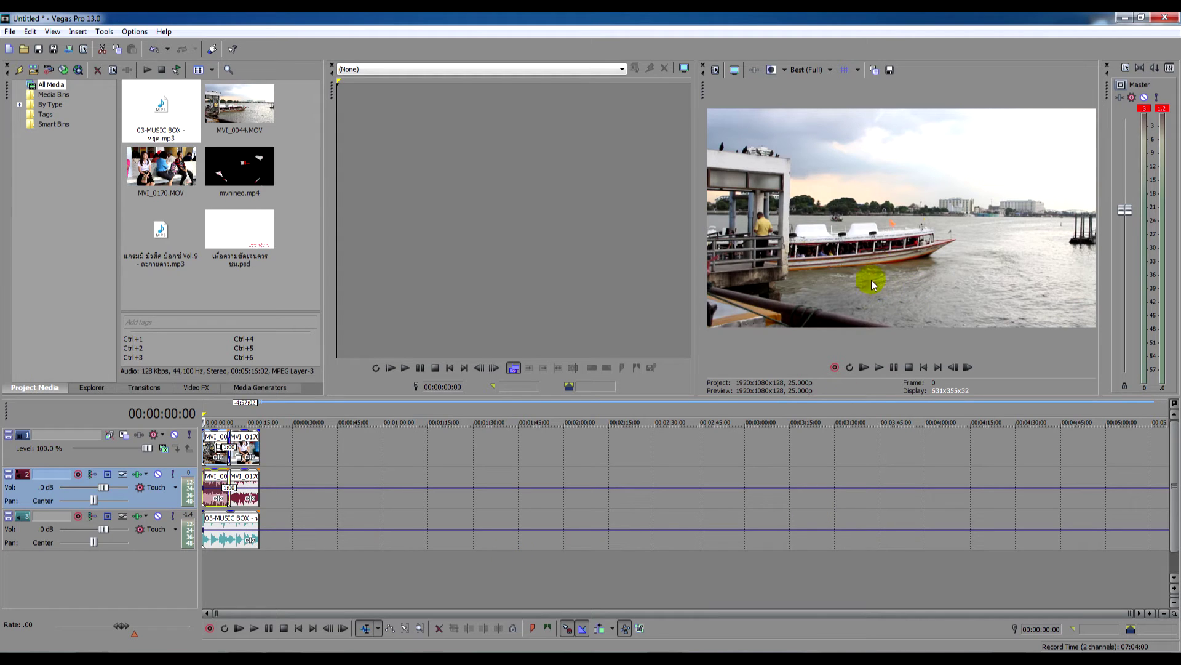
Play the timeline briefly, raise the clip audio track's volume envelope to its maximum, and play again to compare the loudness
left_click(879, 367)
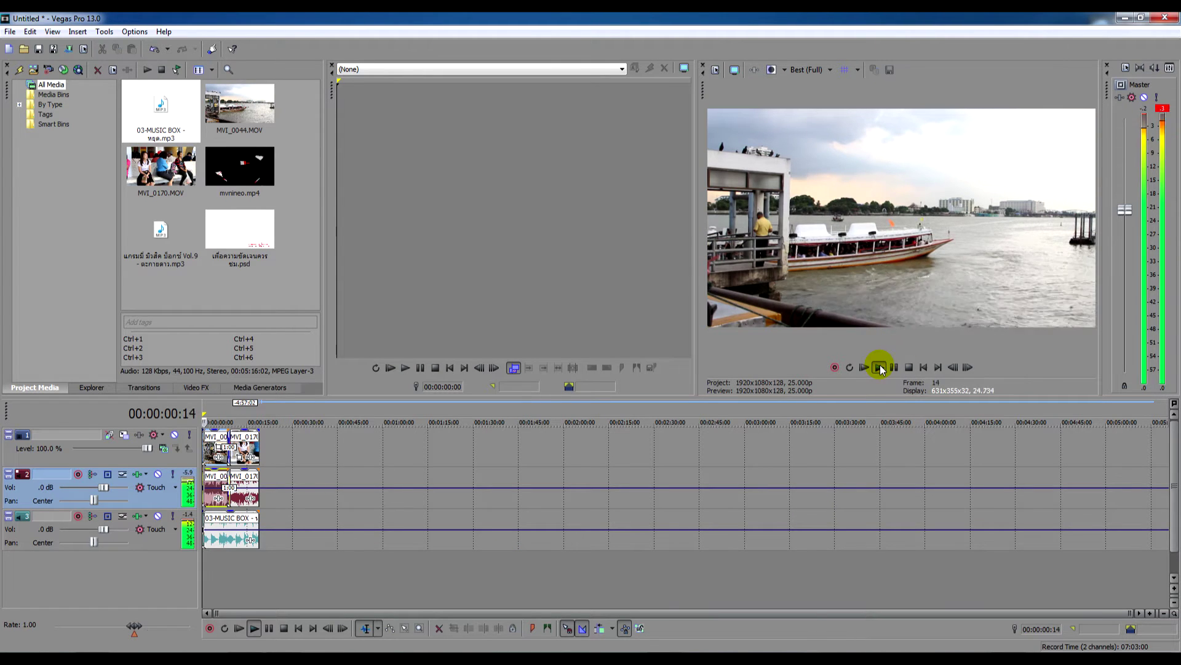
left_click(908, 367)
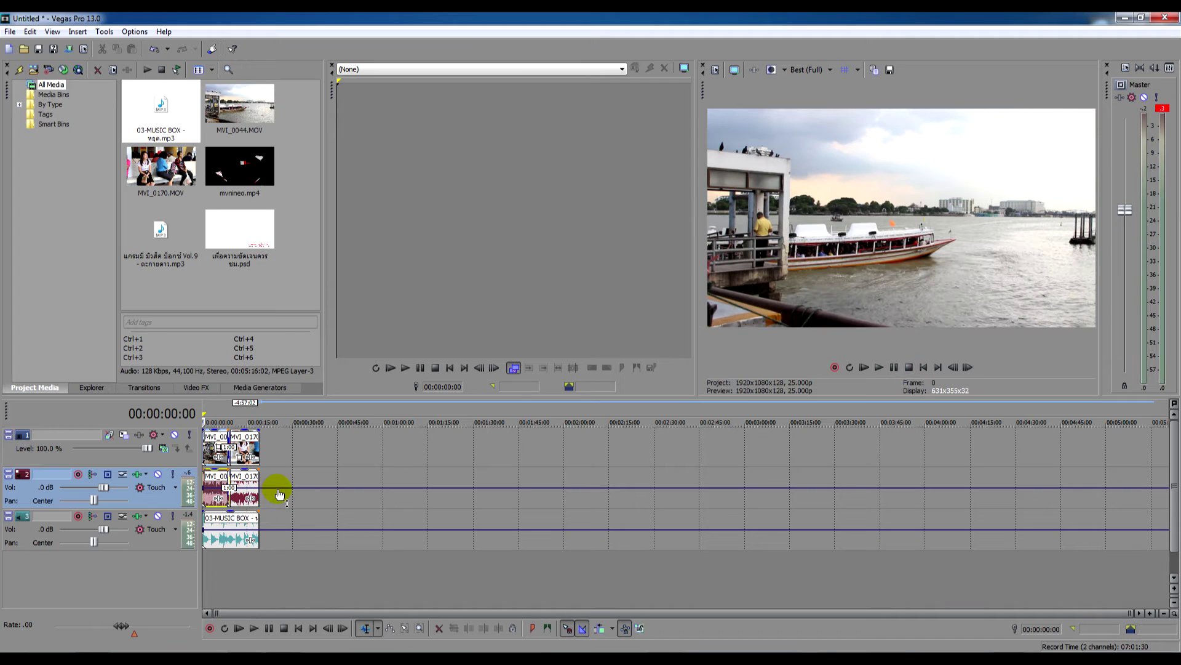
left_click_drag(279, 492, 294, 471)
left_click(878, 368)
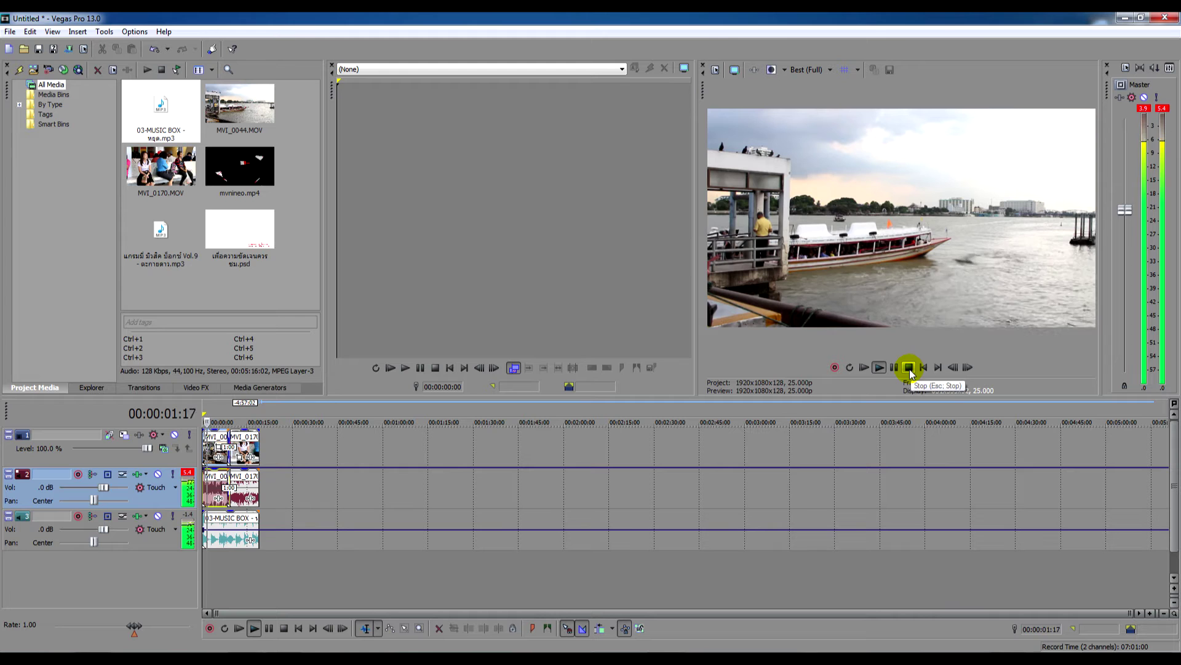
left_click(909, 368)
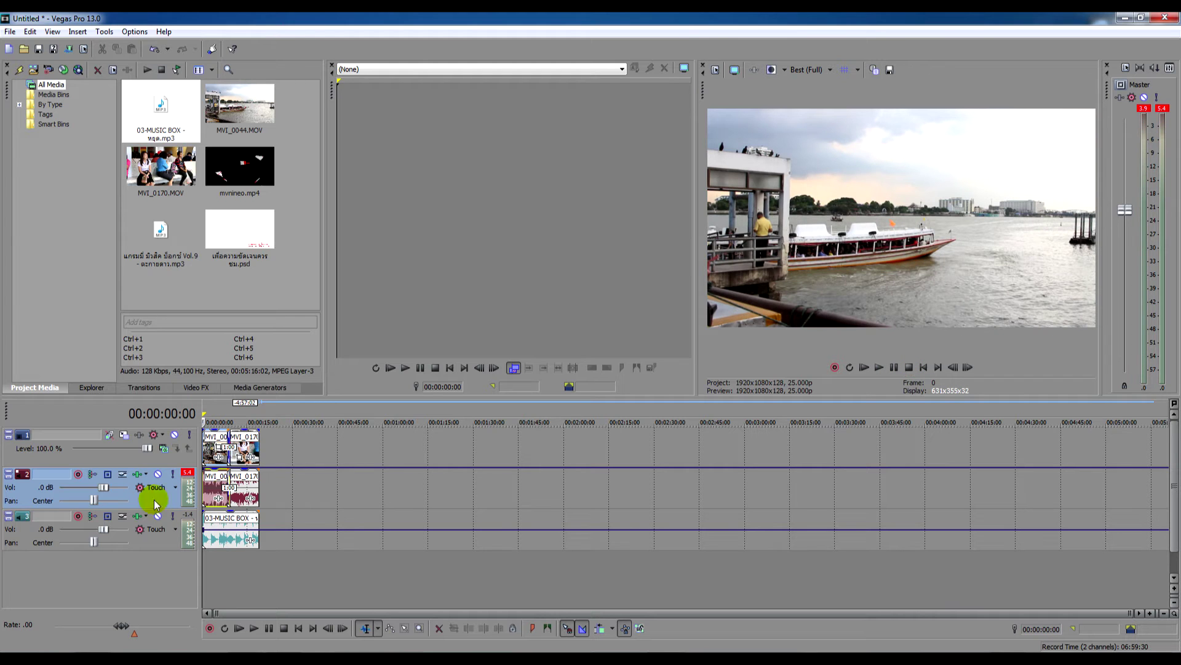
Lower the clip audio track's volume envelope to about 0.2 dB and play from the timeline start to check it
left_click(356, 468)
left_click_drag(355, 469, 355, 493)
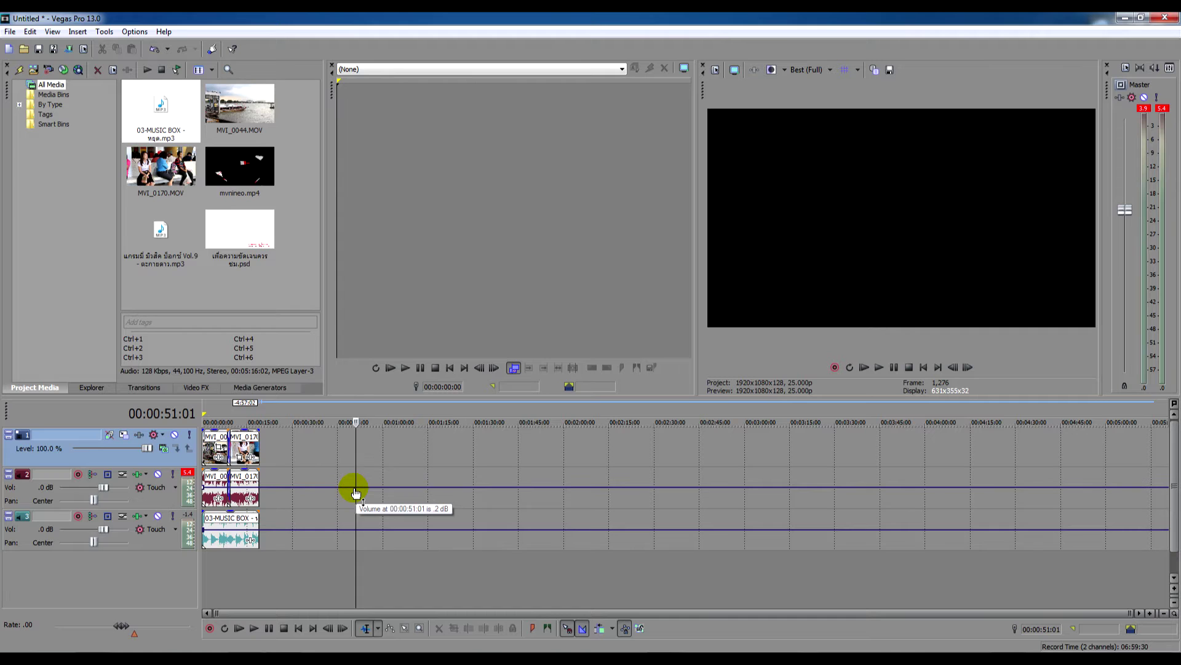
right_click(205, 492)
left_click(262, 326)
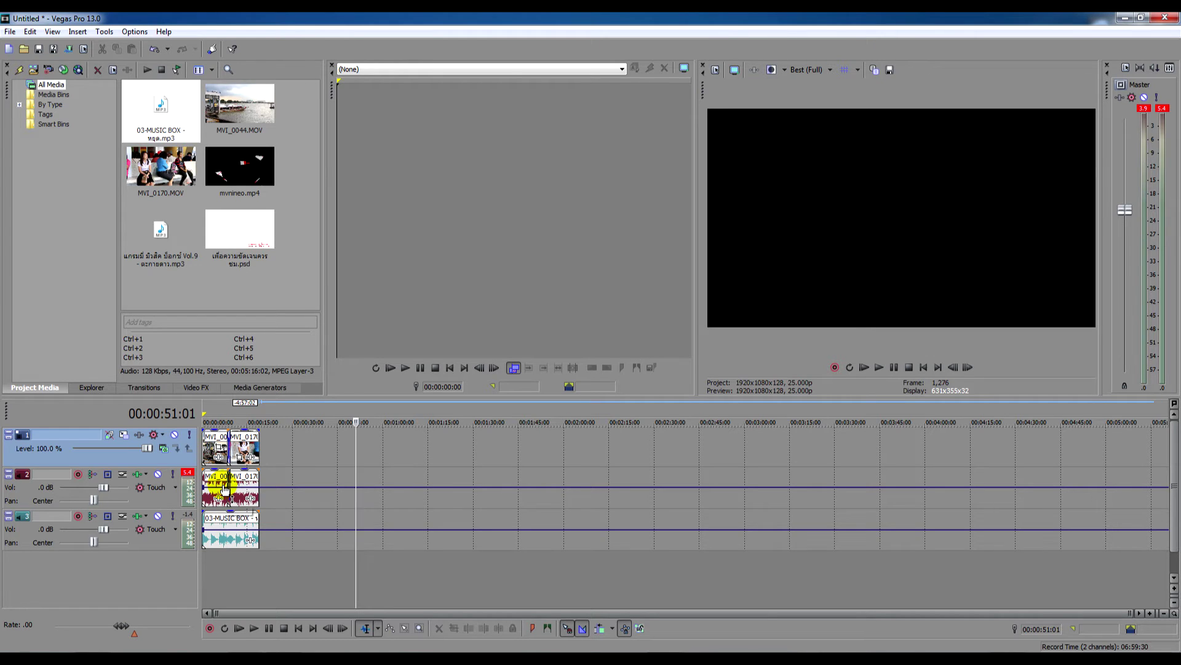
left_click(923, 366)
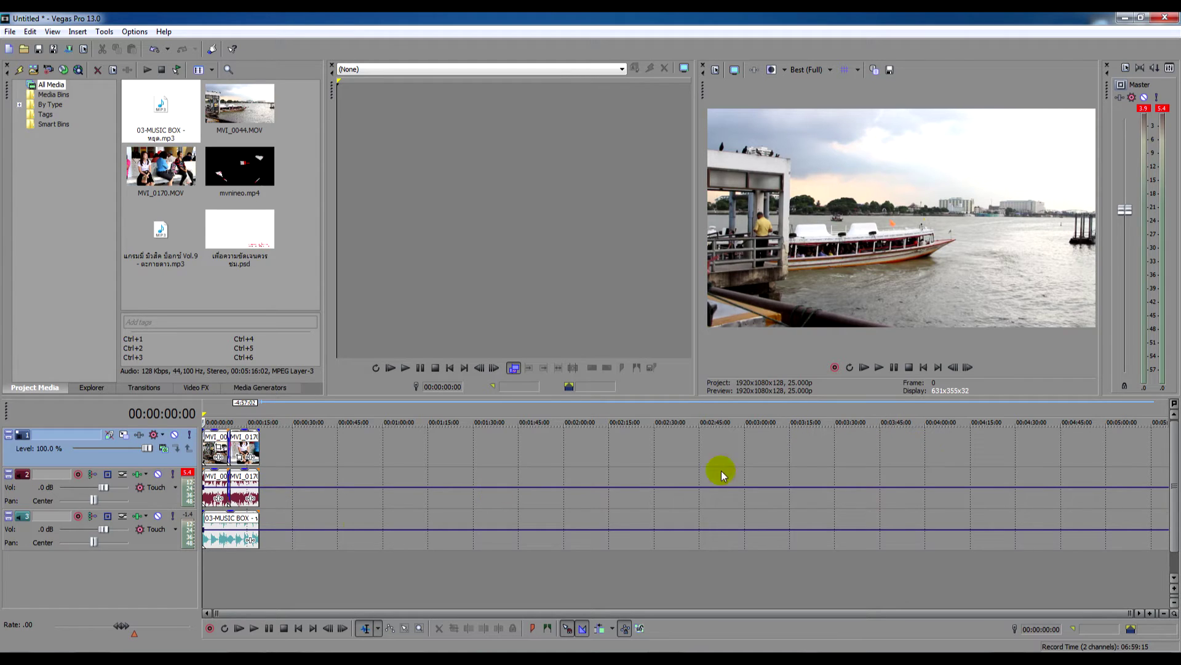
left_click(878, 367)
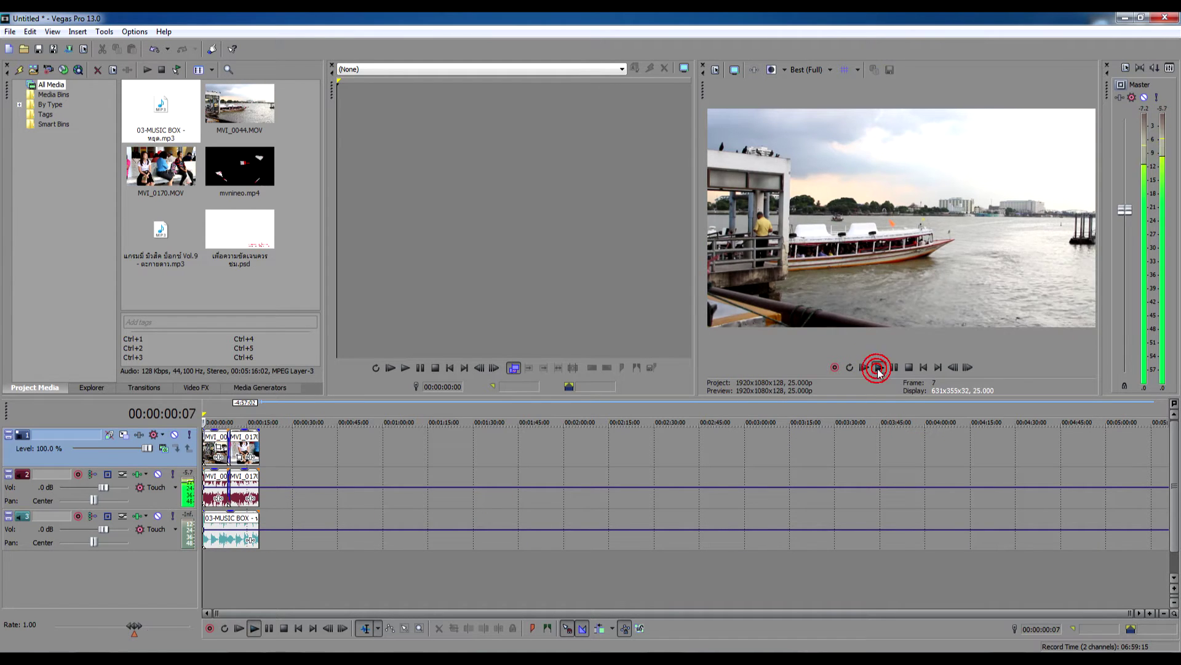
left_click(910, 370)
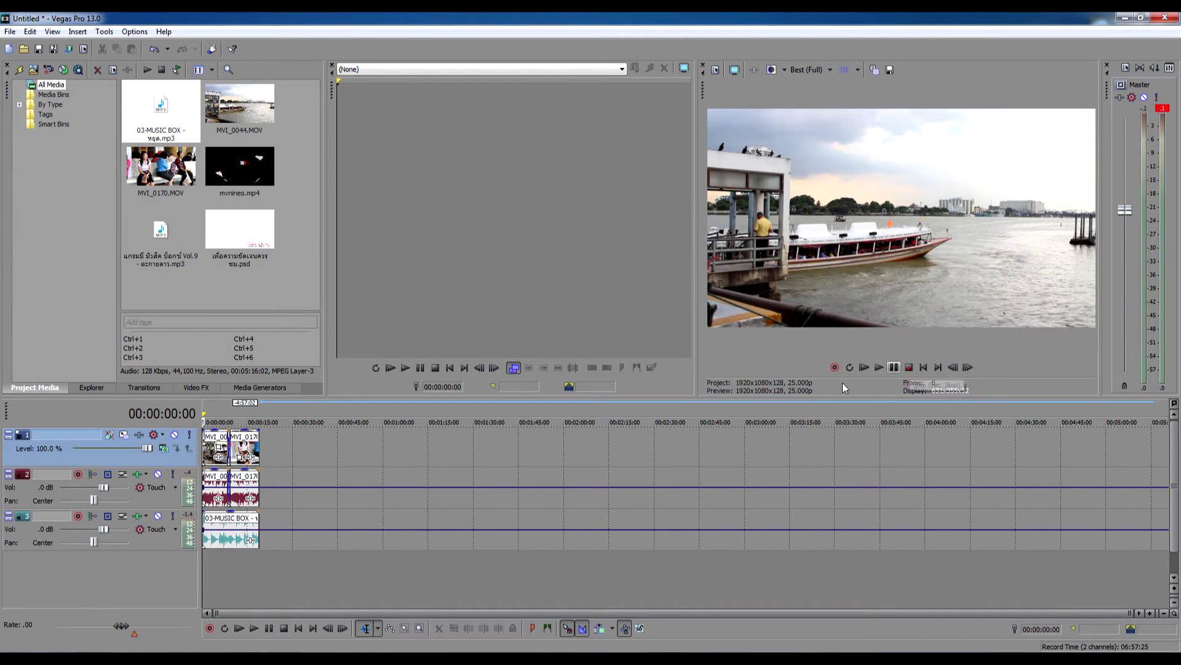
Mute the music track and play the clips' own audio alone from the start
left_click(158, 517)
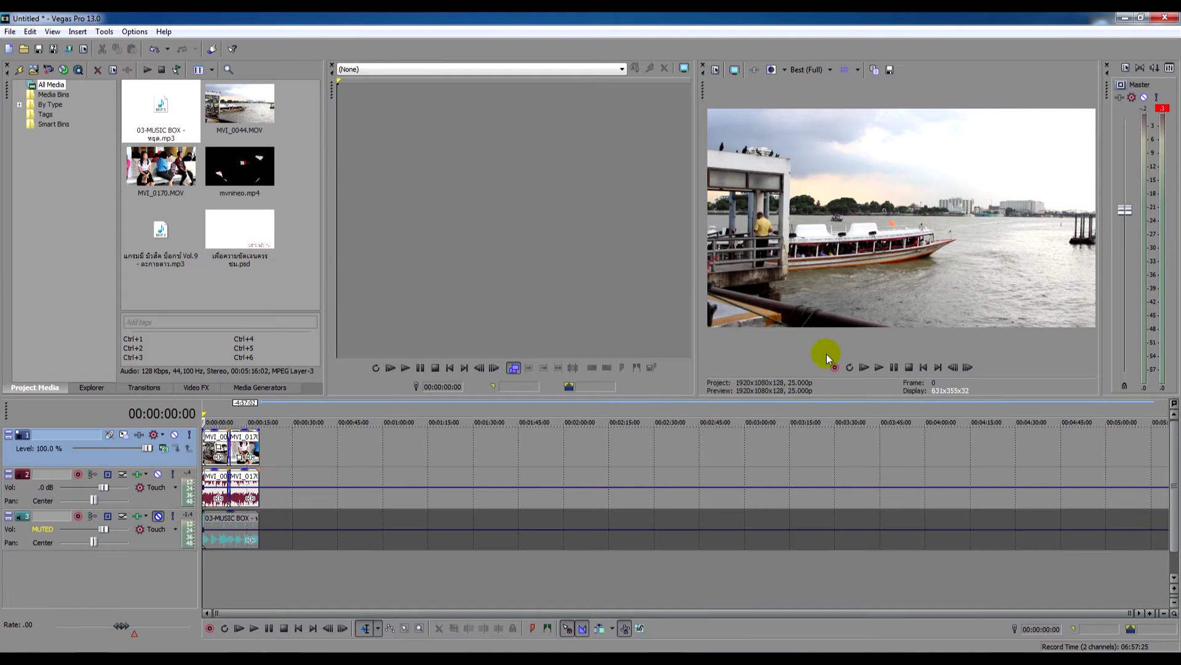
left_click(880, 367)
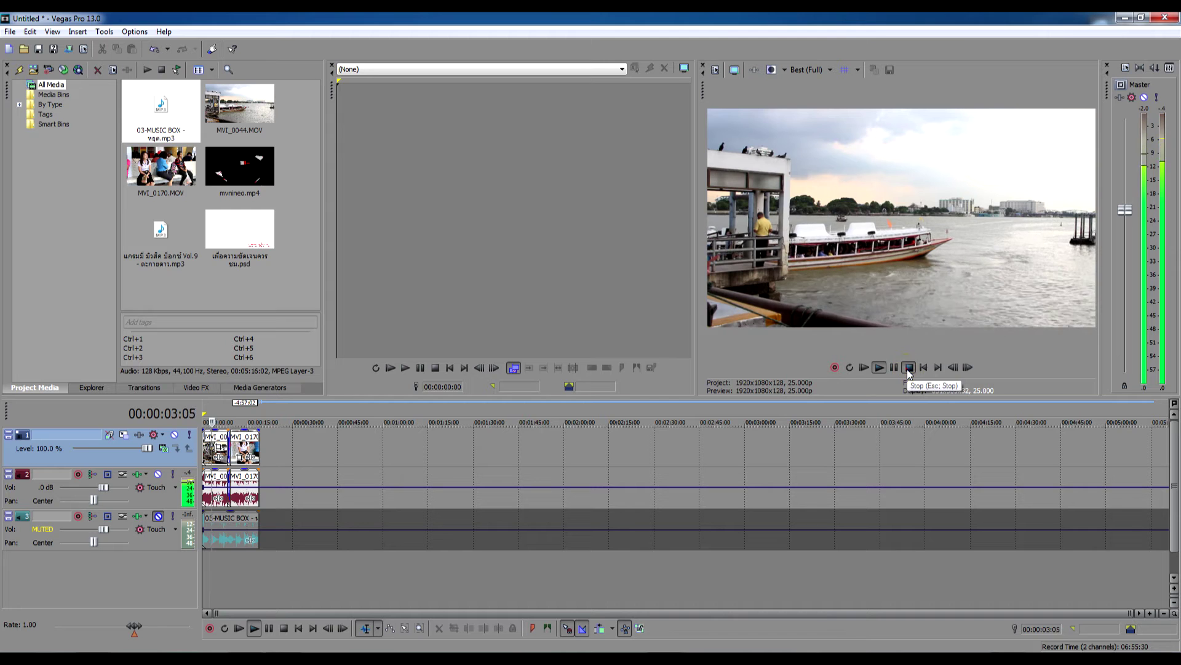
left_click(908, 367)
Raise the clip audio track's volume envelope to 6.0 dB, listen to it in playback, and lower it back to mid-track level
left_click_drag(265, 487, 264, 471)
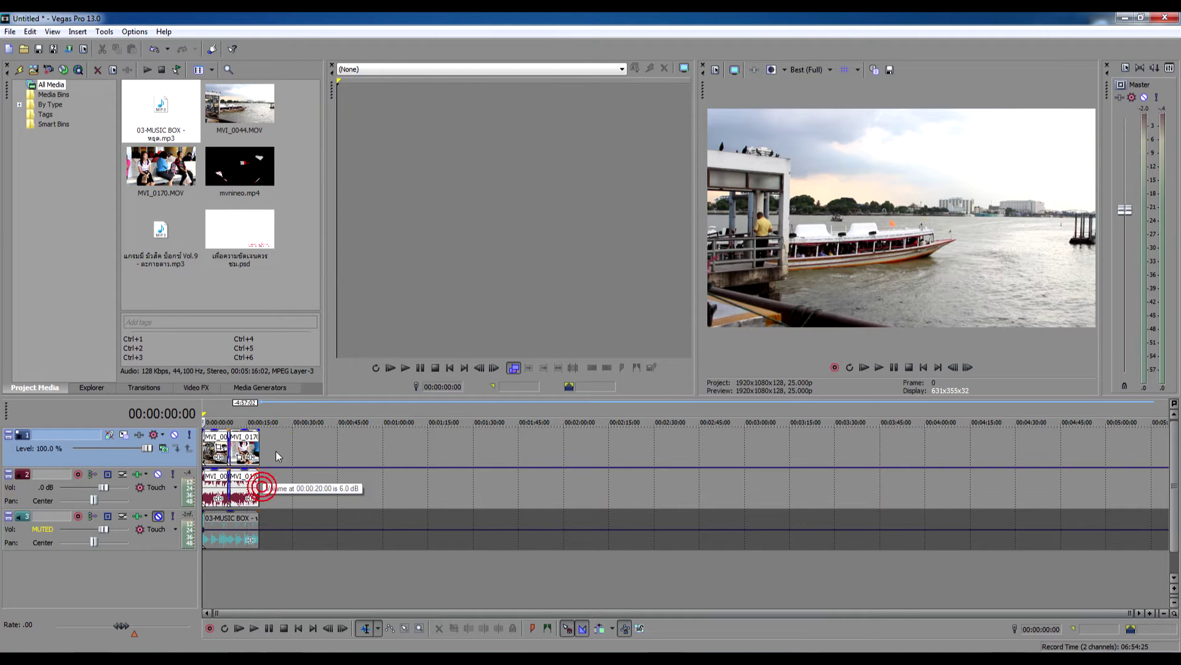
left_click(880, 368)
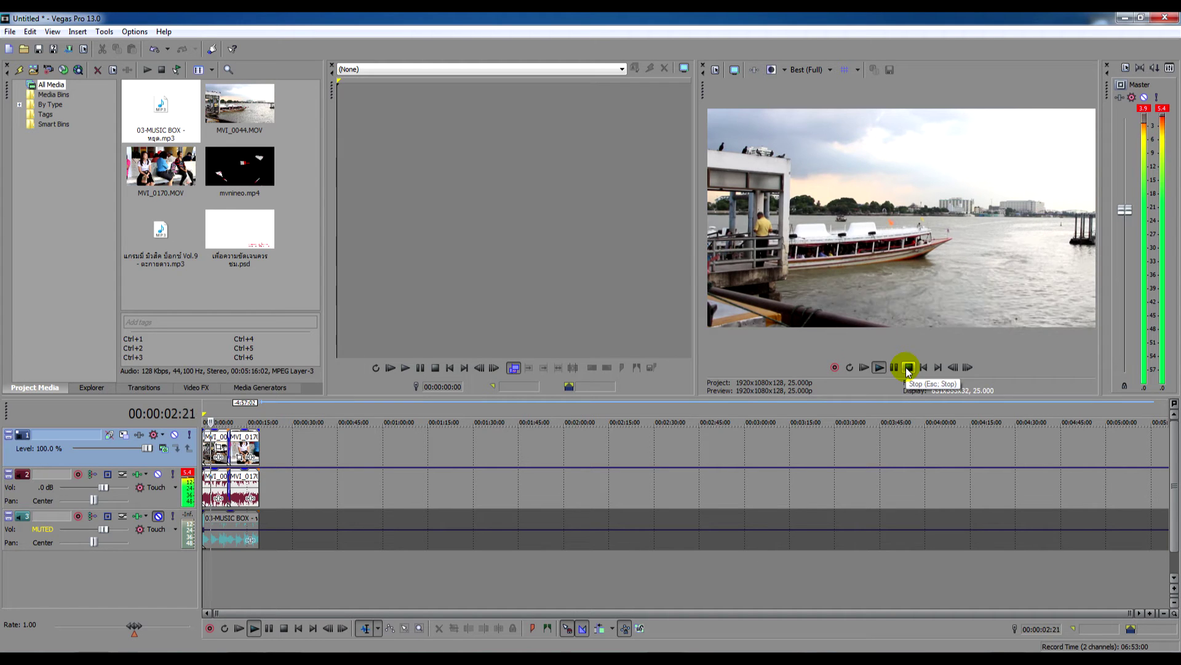
left_click(909, 367)
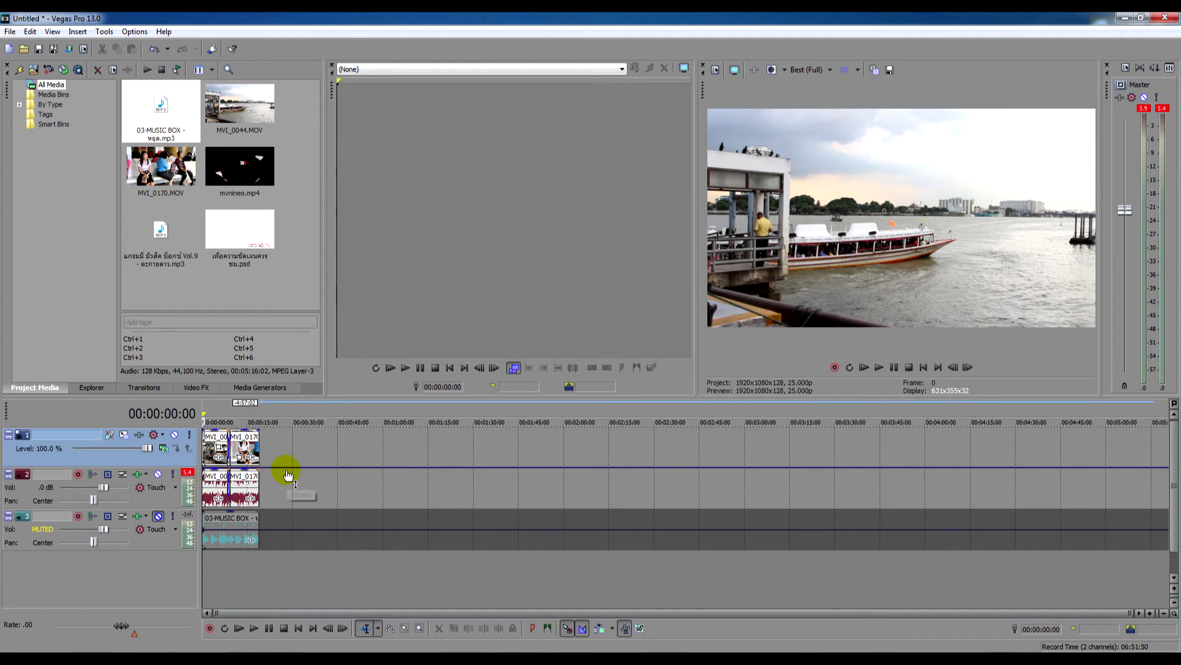
left_click_drag(288, 471, 285, 492)
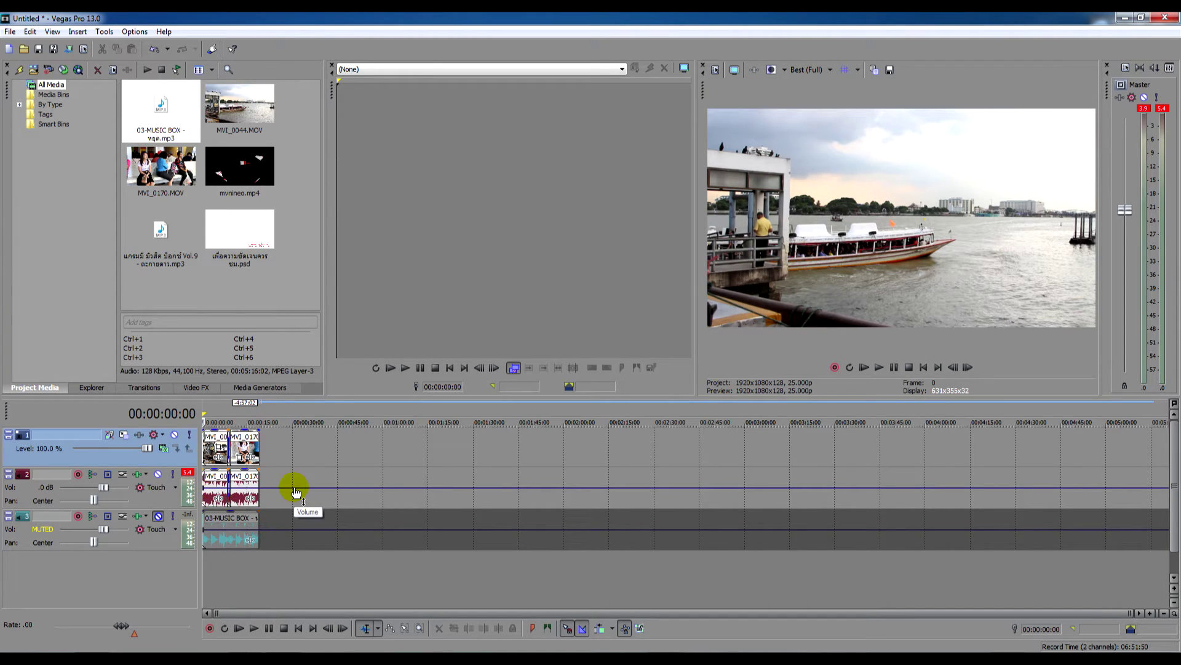
Add a volume envelope point over the MVI_0044 audio and raise it to near the top of the track
right_click(214, 492)
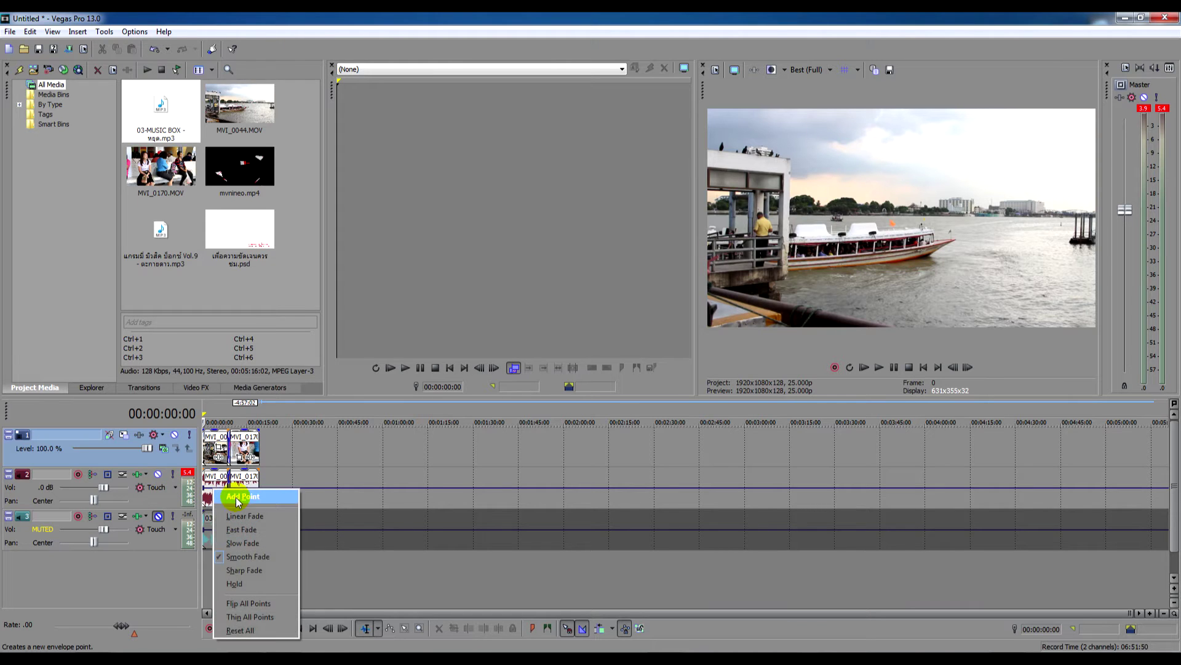
left_click(232, 491)
mouse_move(214, 493)
left_mouse_down()
mouse_move(250, 500)
mouse_move(302, 480)
mouse_move(221, 471)
mouse_move(223, 506)
mouse_move(215, 475)
left_mouse_up()
Add two volume envelope points around the MVI_0044–MVI_0170 overlap, pull the second near the track's bottom, and play the volume change
right_click(229, 475)
left_click(237, 478)
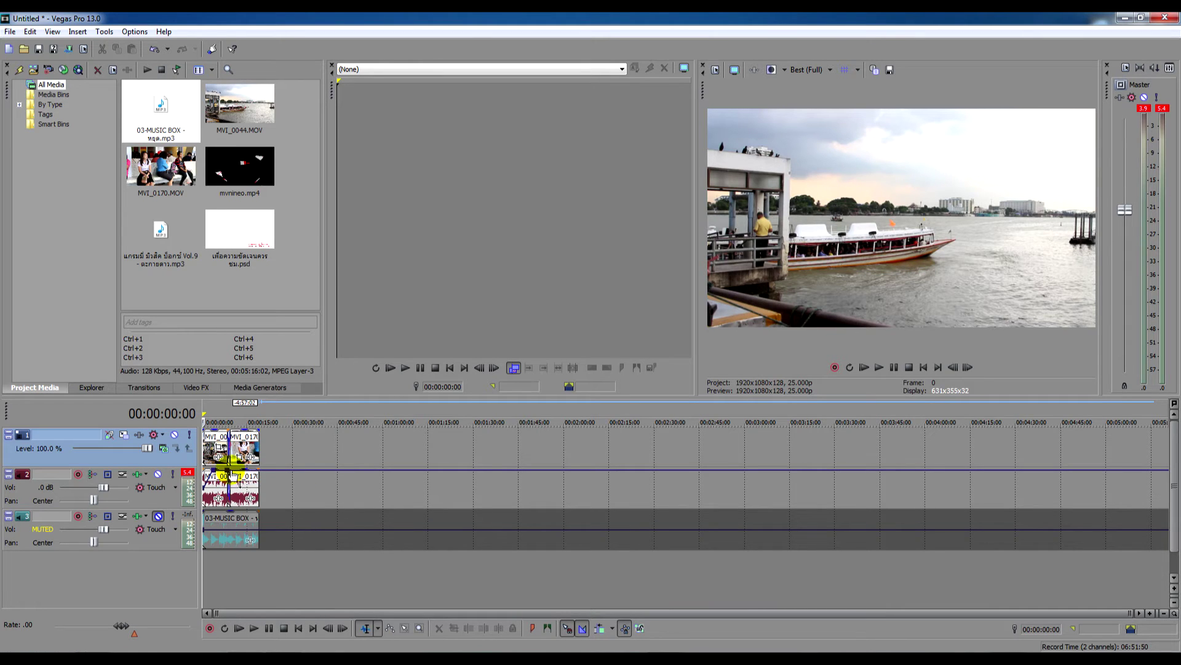
right_click(237, 475)
left_click(242, 478)
left_click_drag(237, 476, 239, 509)
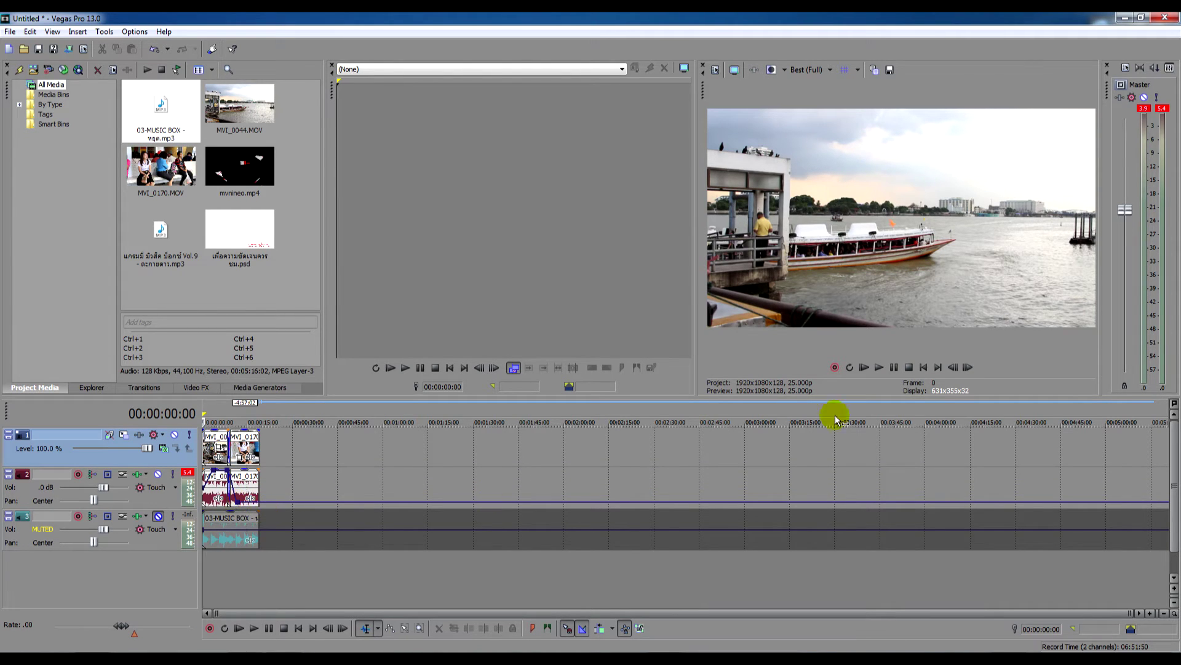
left_click(880, 365)
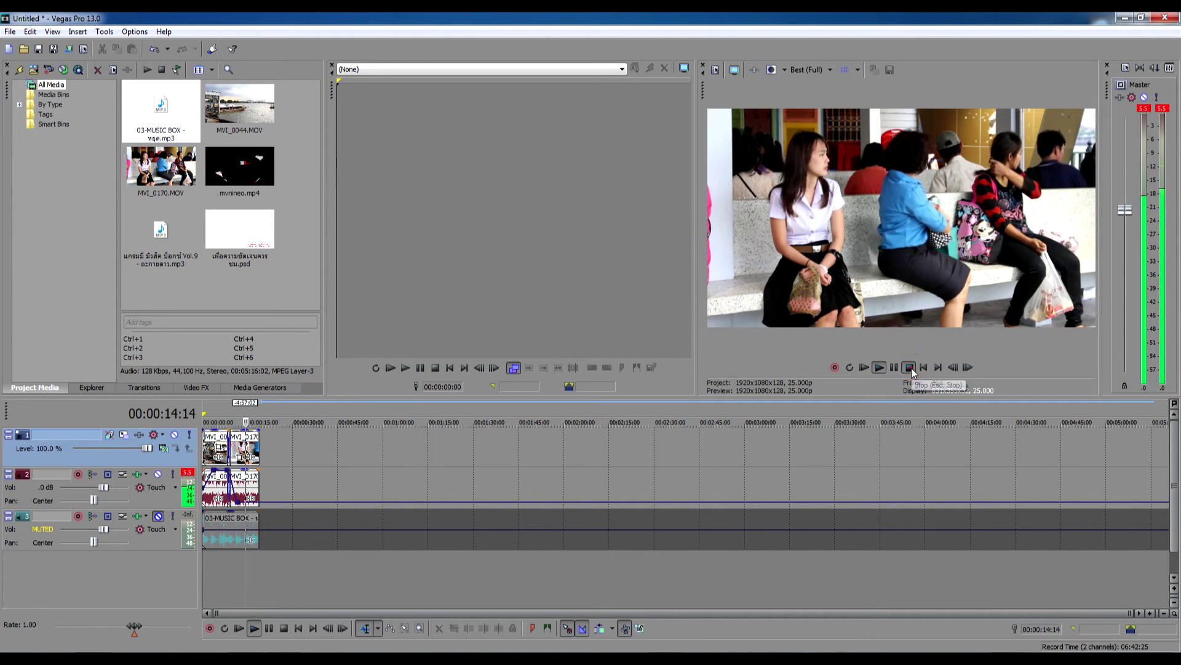
left_click(910, 368)
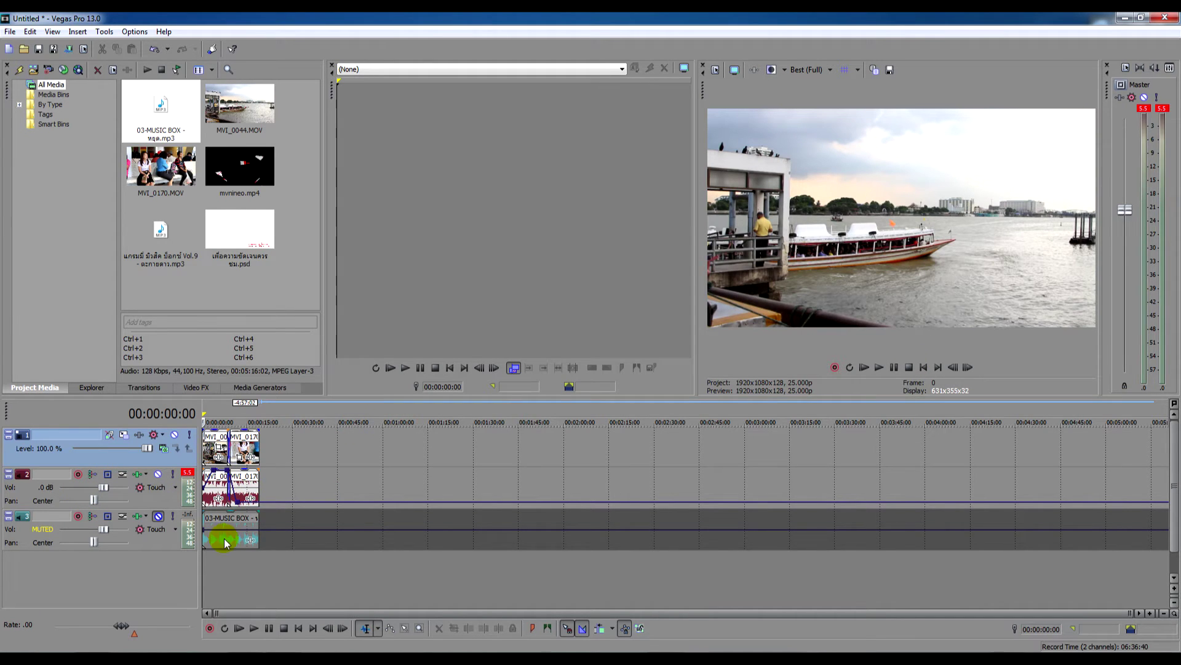
Unmute the music track and add a point near the start of its volume envelope
left_click(160, 519)
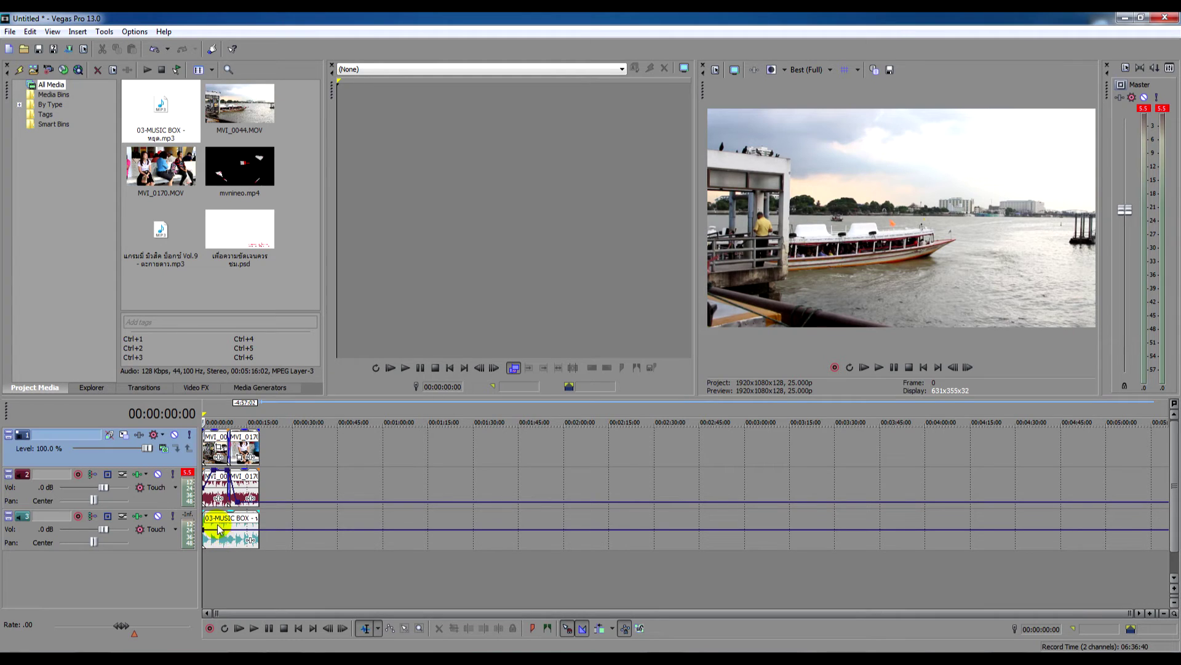
right_click(213, 533)
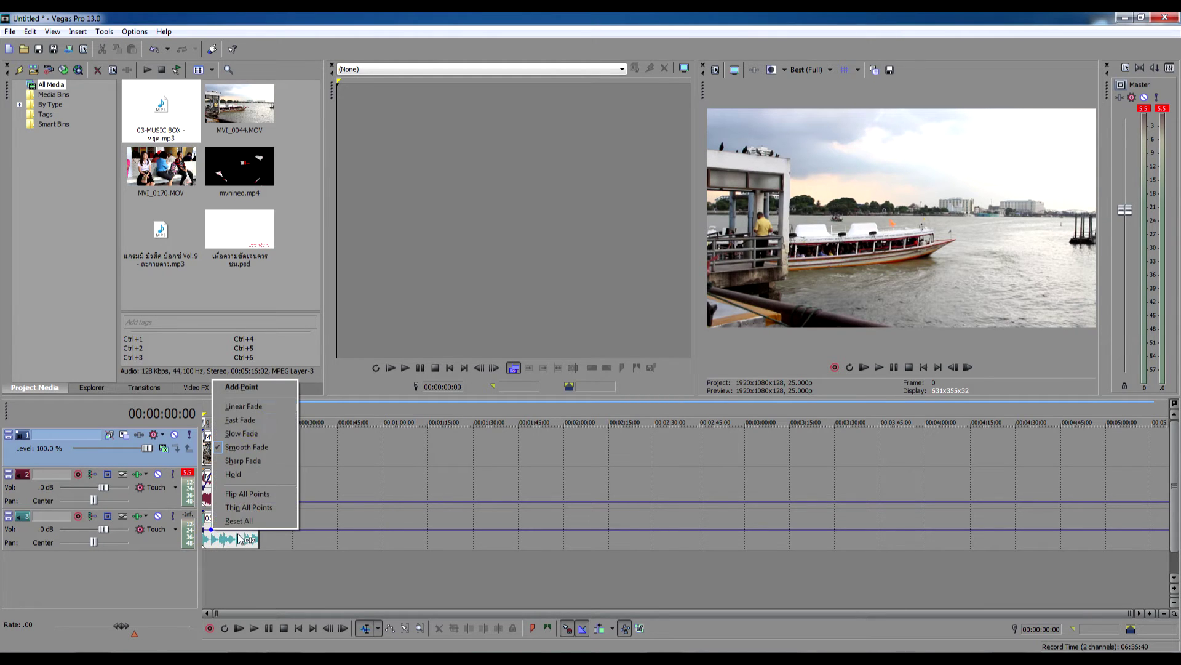
left_click(259, 395)
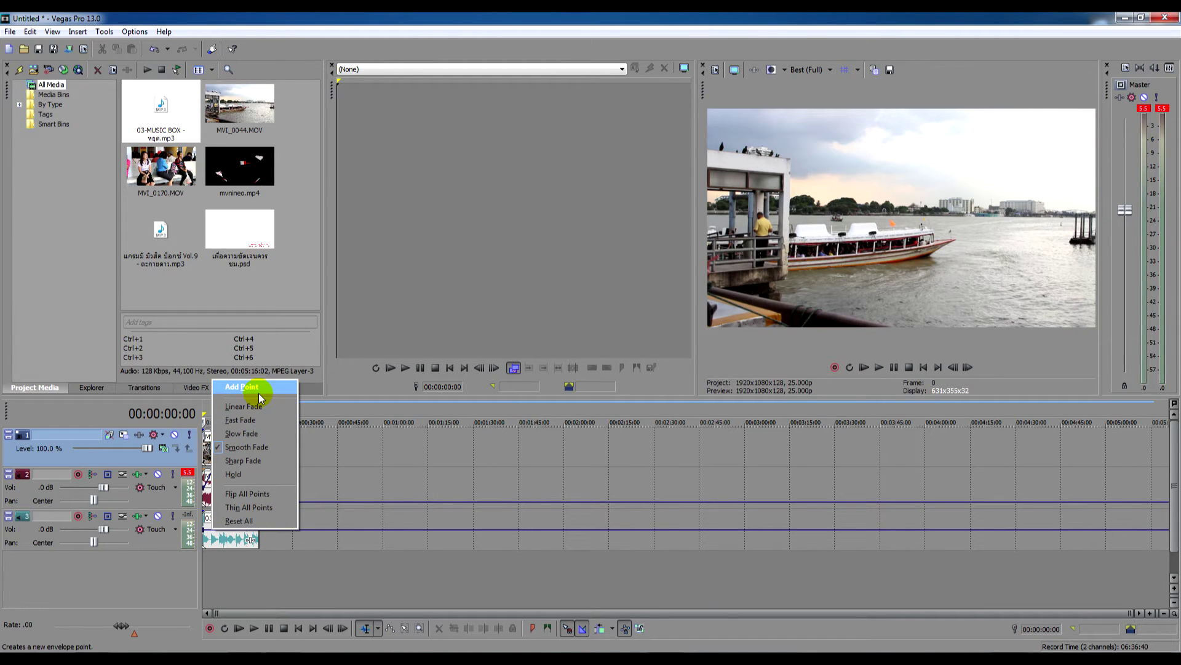
Shift MVI_0044 and MVI_0170 together 19 seconds later and place mvnineo.mp4 at the start of the timeline
left_click(209, 456)
left_click_drag(246, 451, 300, 452)
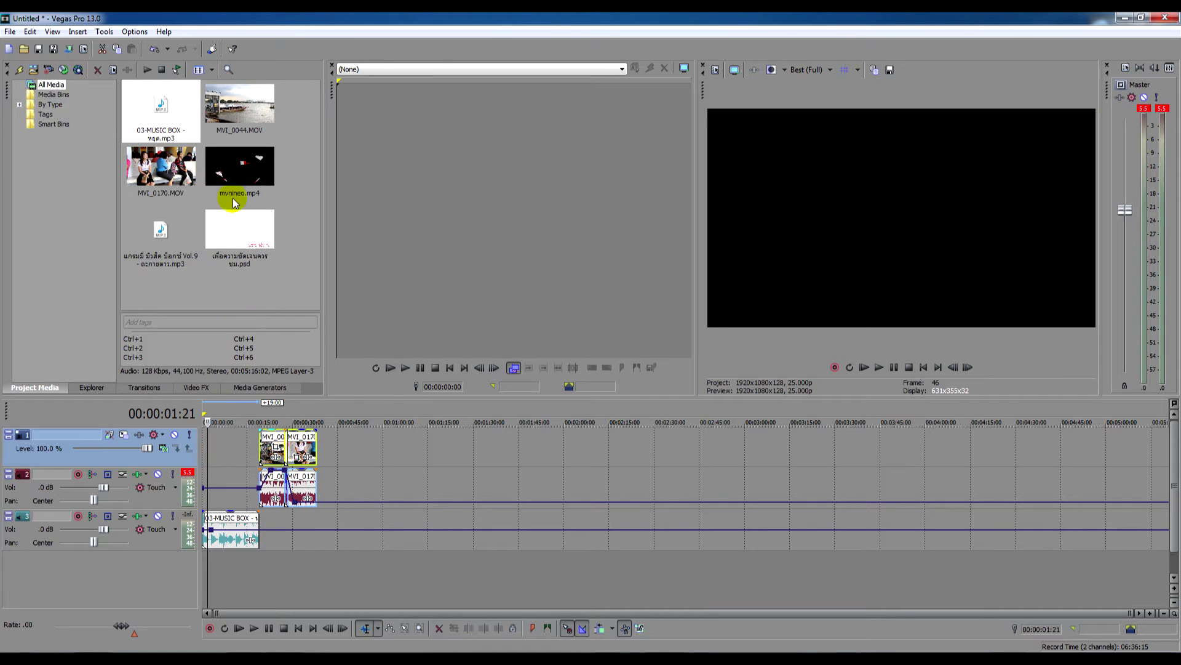
left_click(246, 171)
left_click_drag(239, 305, 195, 449)
Move MVI_0044 and MVI_0170 together earlier so that MVI_0044 overlaps the end of mvnineo by 1 second
left_click(269, 454)
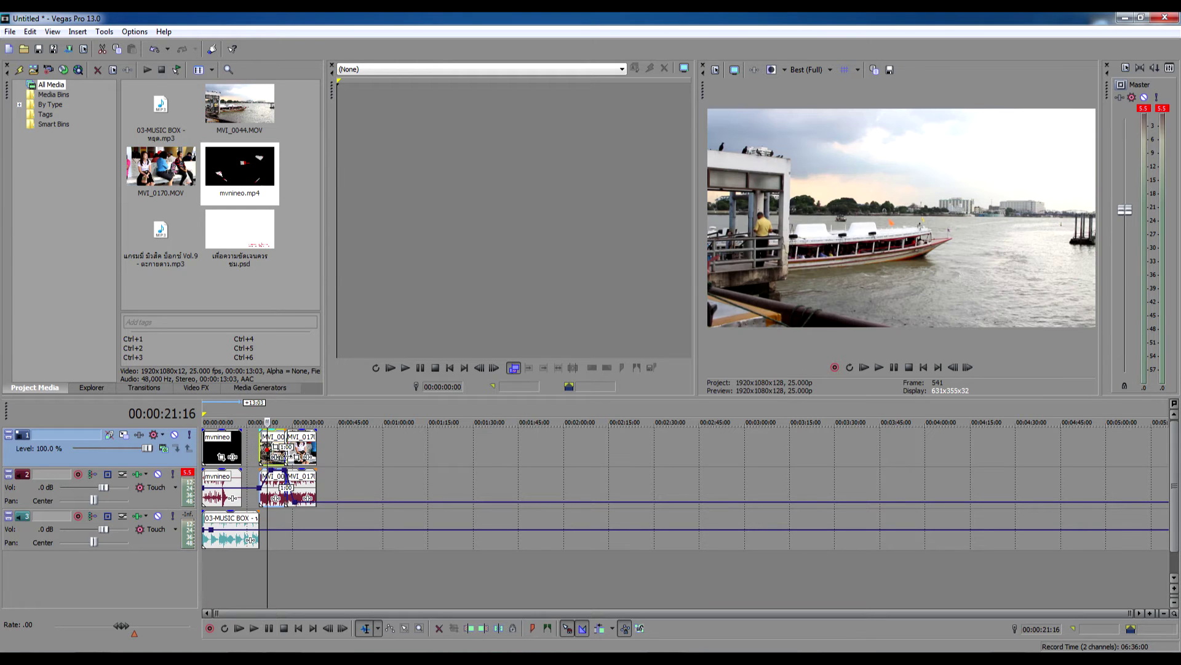
left_click(306, 448)
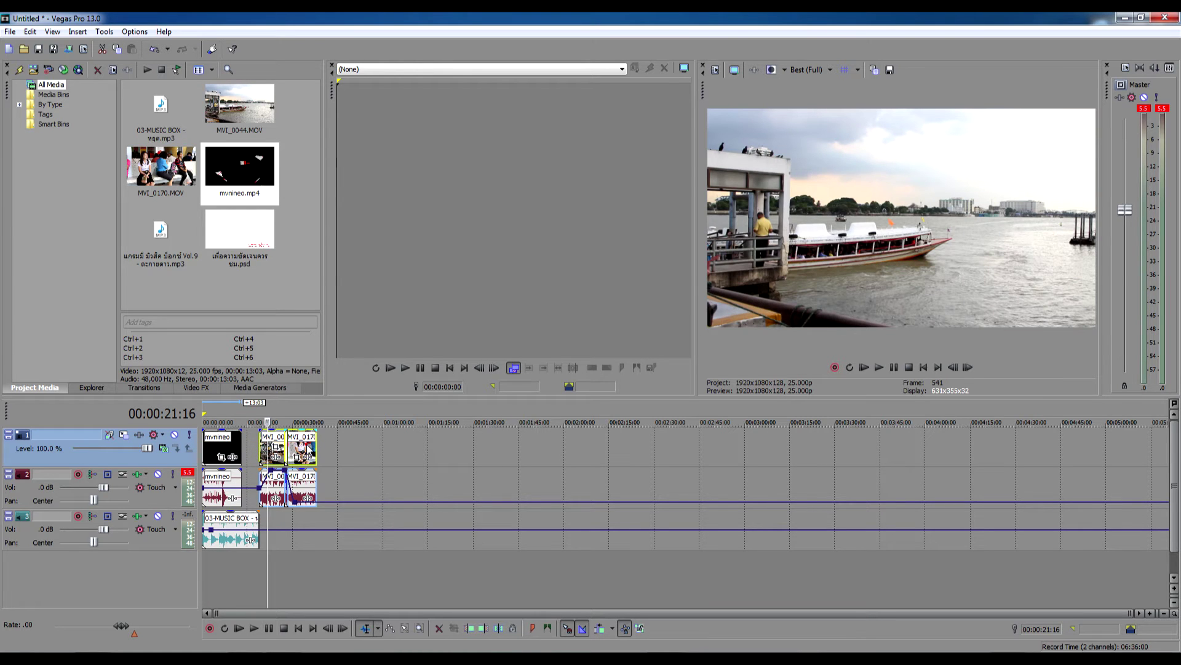
left_click_drag(308, 448, 288, 448)
left_click(491, 459)
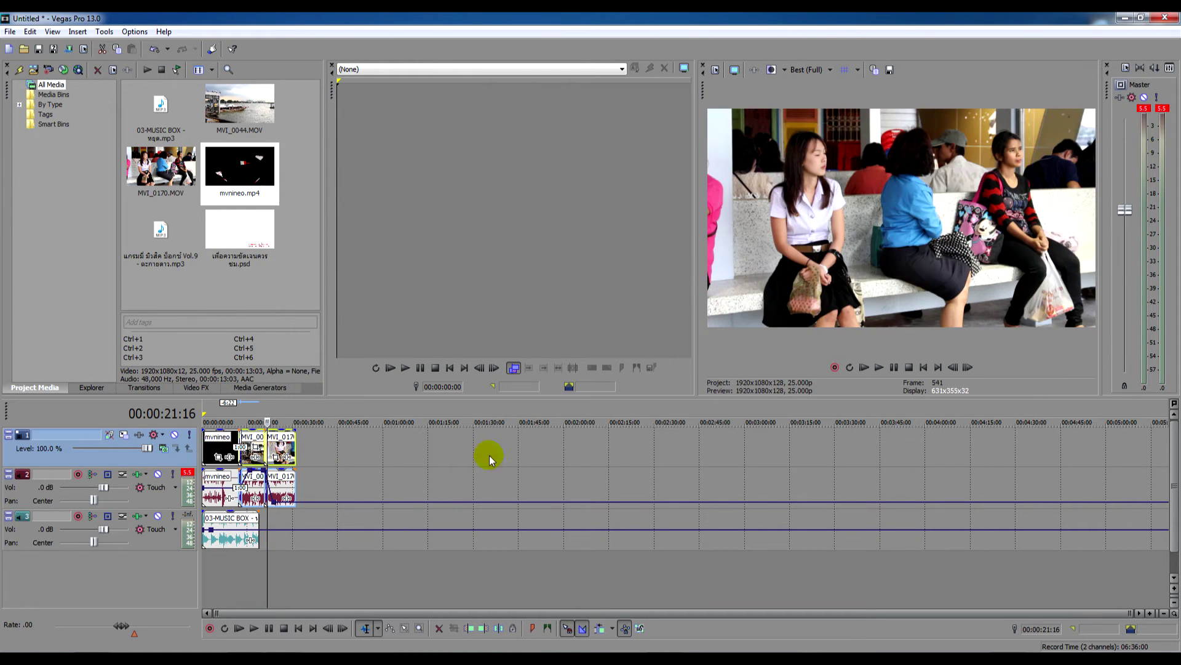
Play the timeline from the start, muting the music track midway to hear the clips alone, and unmute it after stopping
left_click(923, 367)
left_click(878, 367)
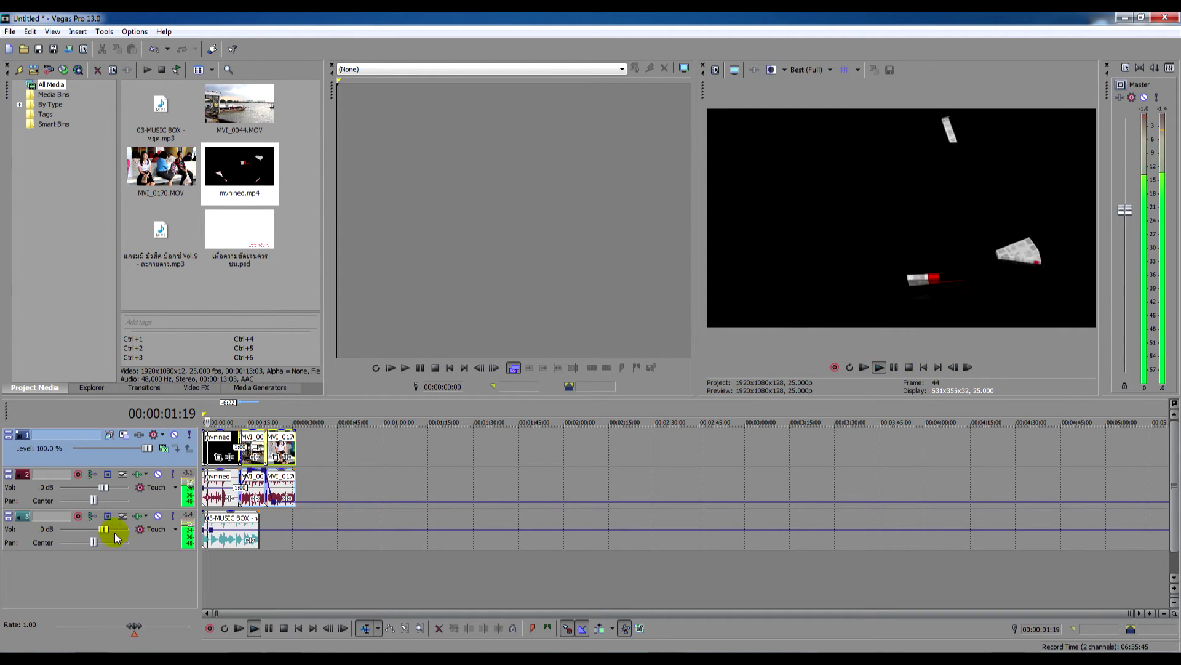
left_click(158, 516)
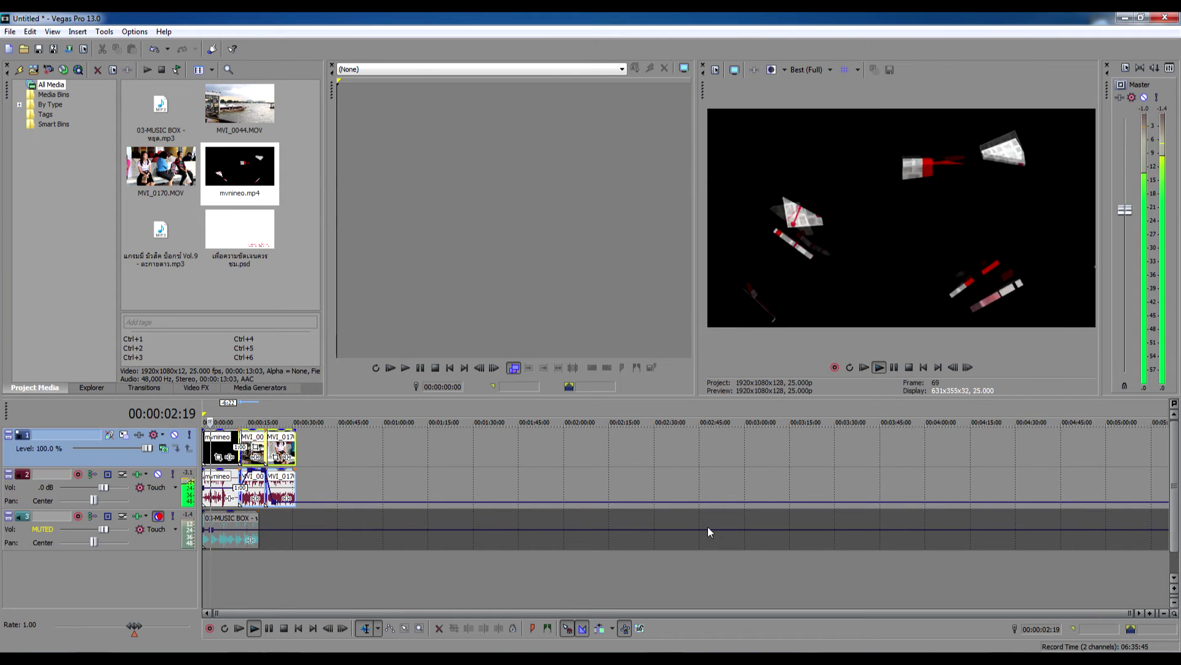
left_click(908, 367)
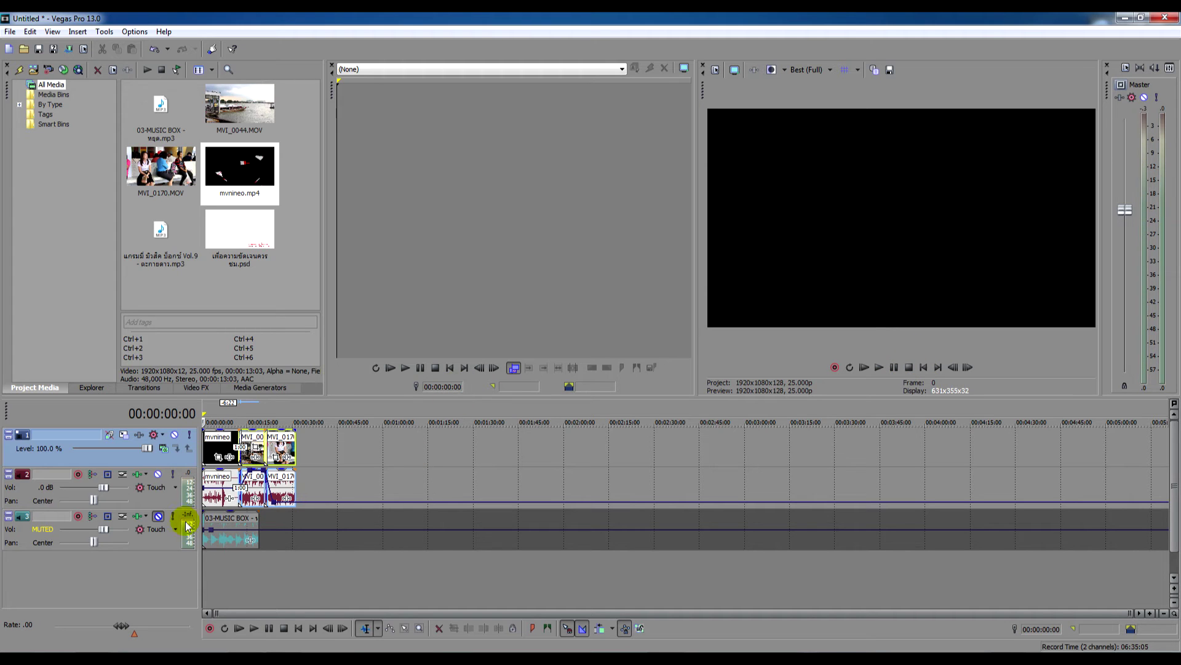
left_click(159, 516)
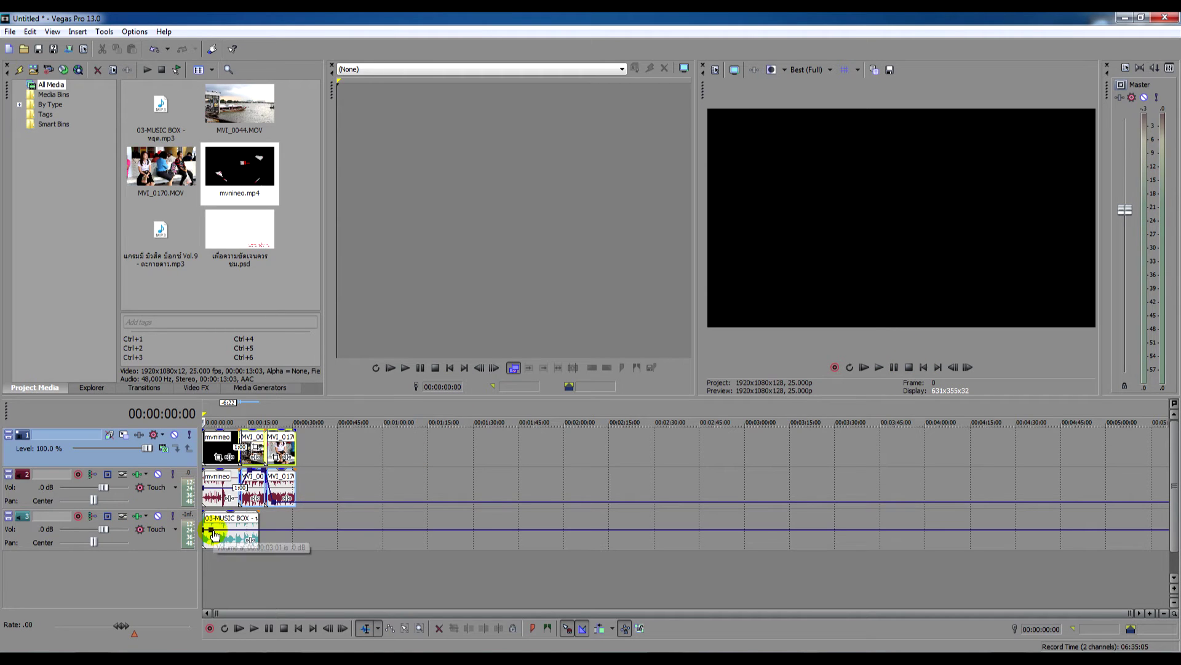
Extend the 03-MUSIC BOX event to the end of MVI_0170 and delete the volume envelope point near its start
left_click_drag(259, 518, 296, 519)
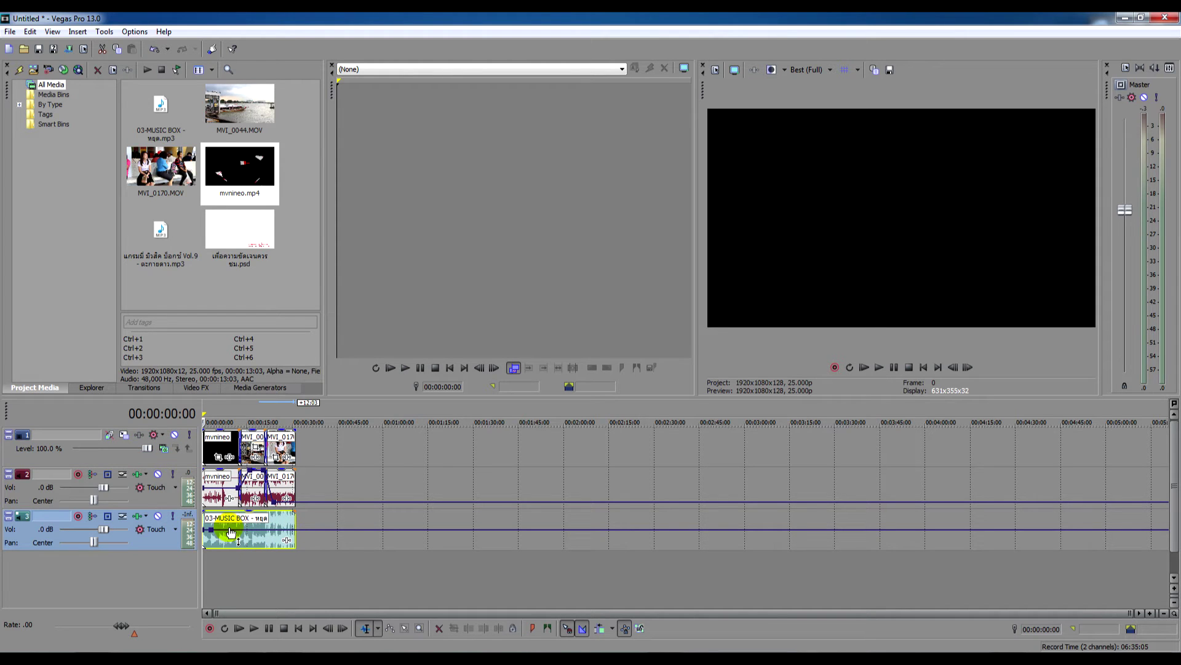
right_click(213, 535)
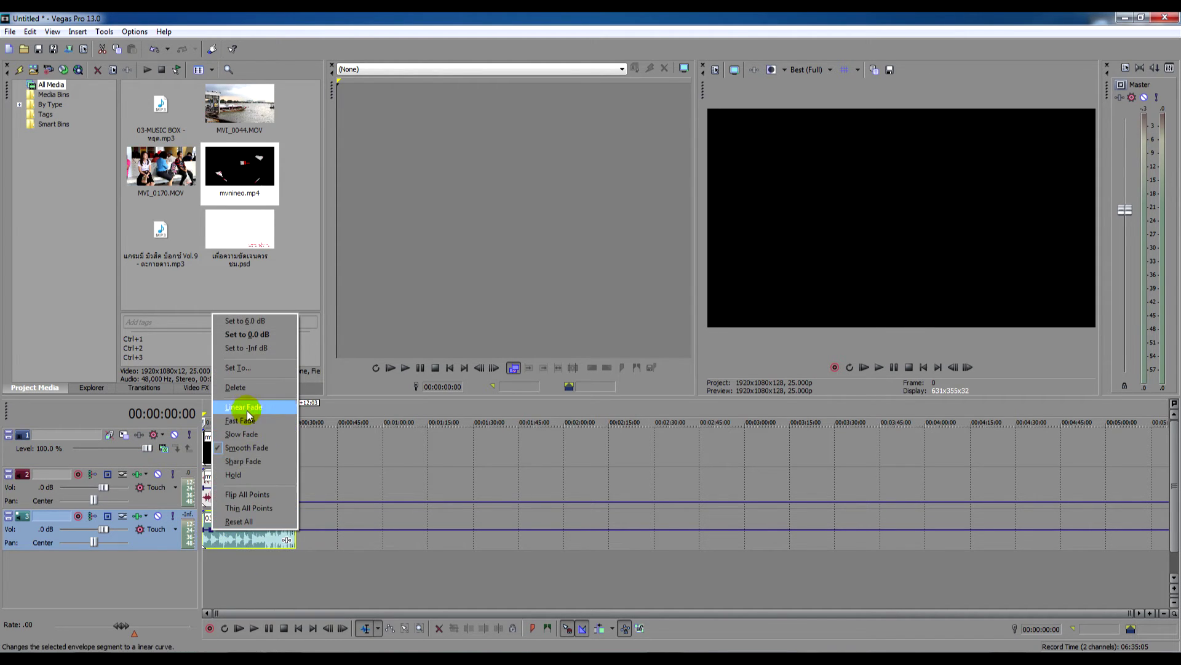
left_click(243, 388)
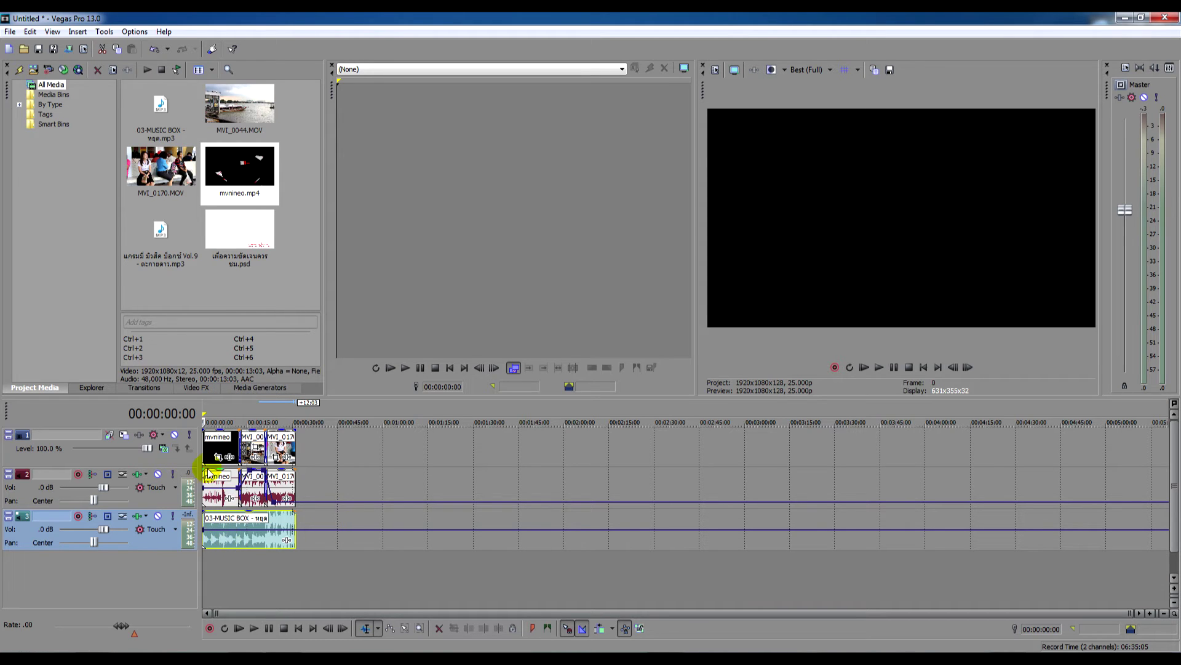
Remove the music track's volume envelope and insert it again
right_click(164, 546)
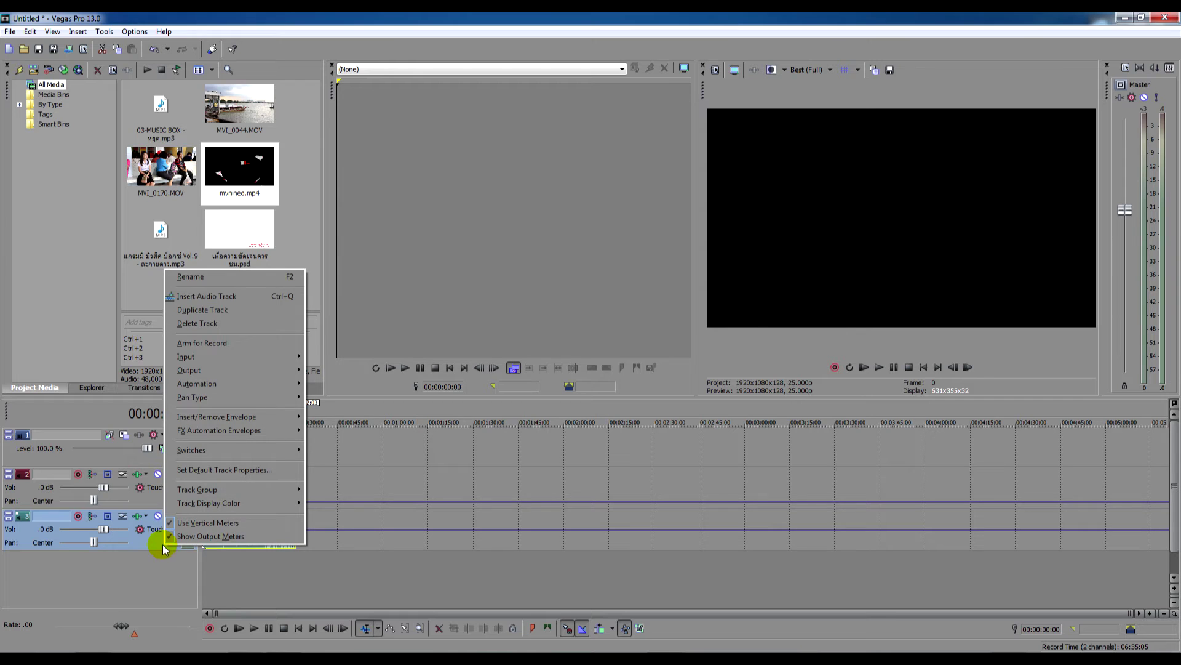
left_click(146, 544)
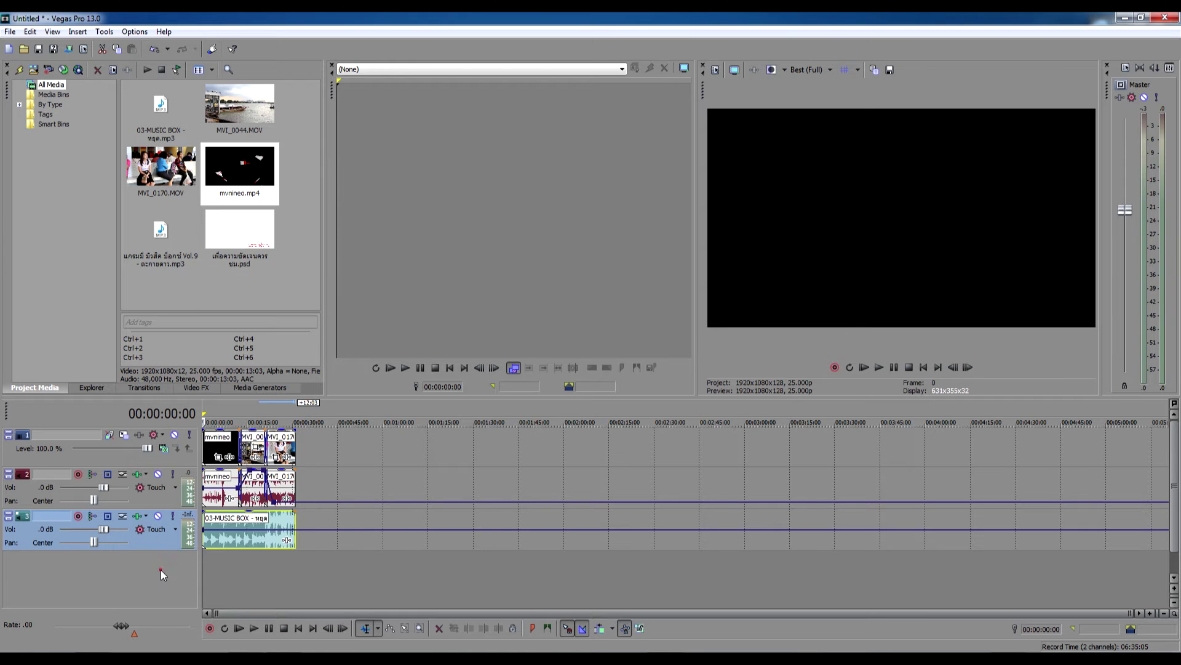
right_click(250, 542)
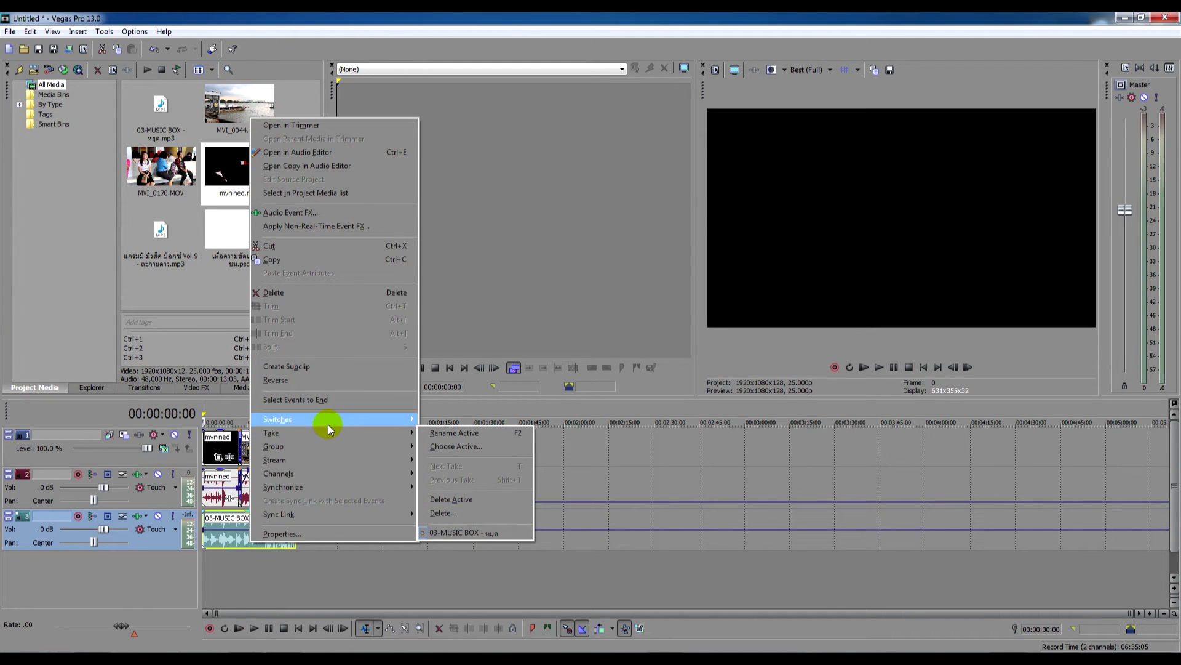
right_click(165, 544)
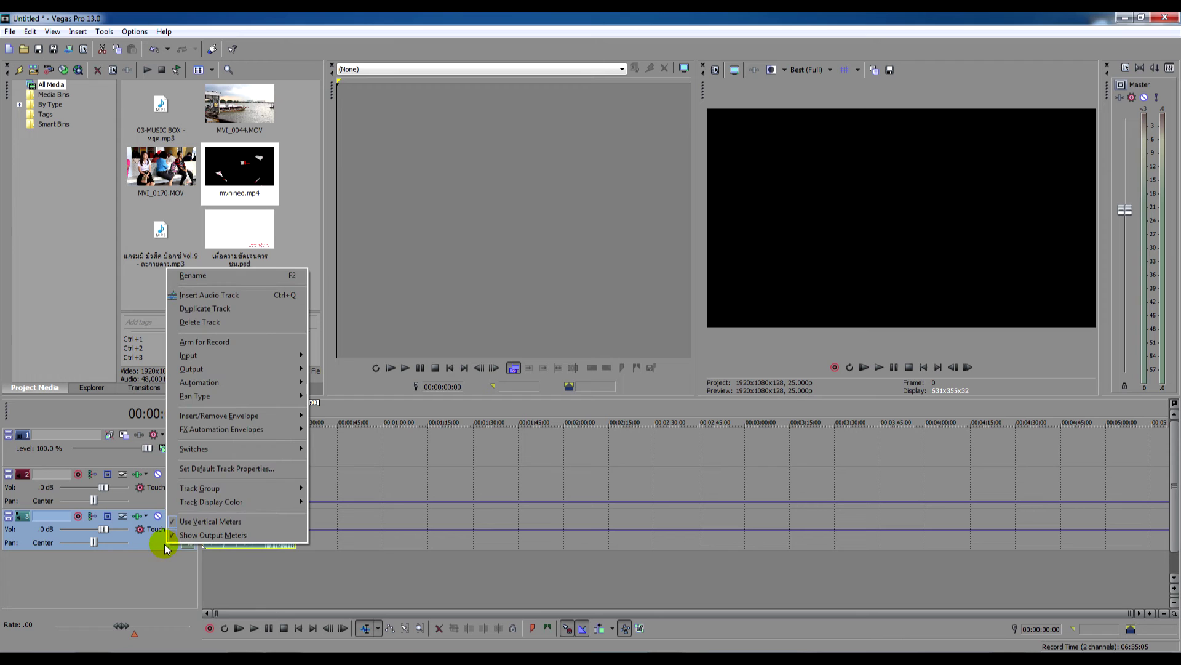
mouse_move(216, 421)
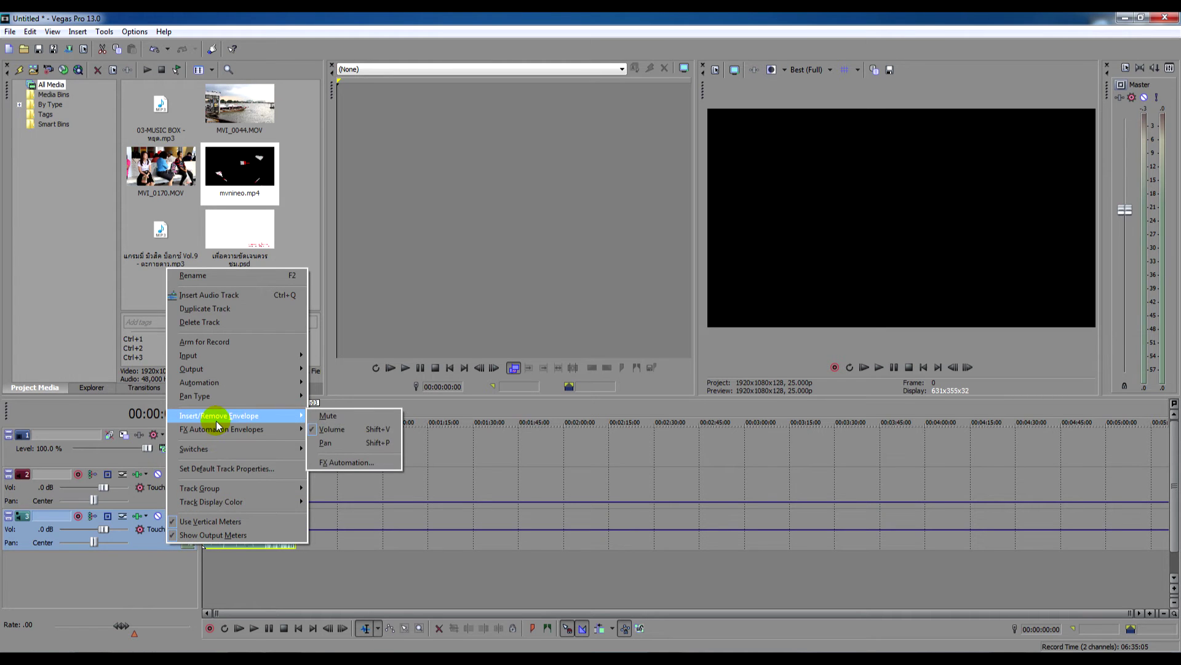
left_click(335, 428)
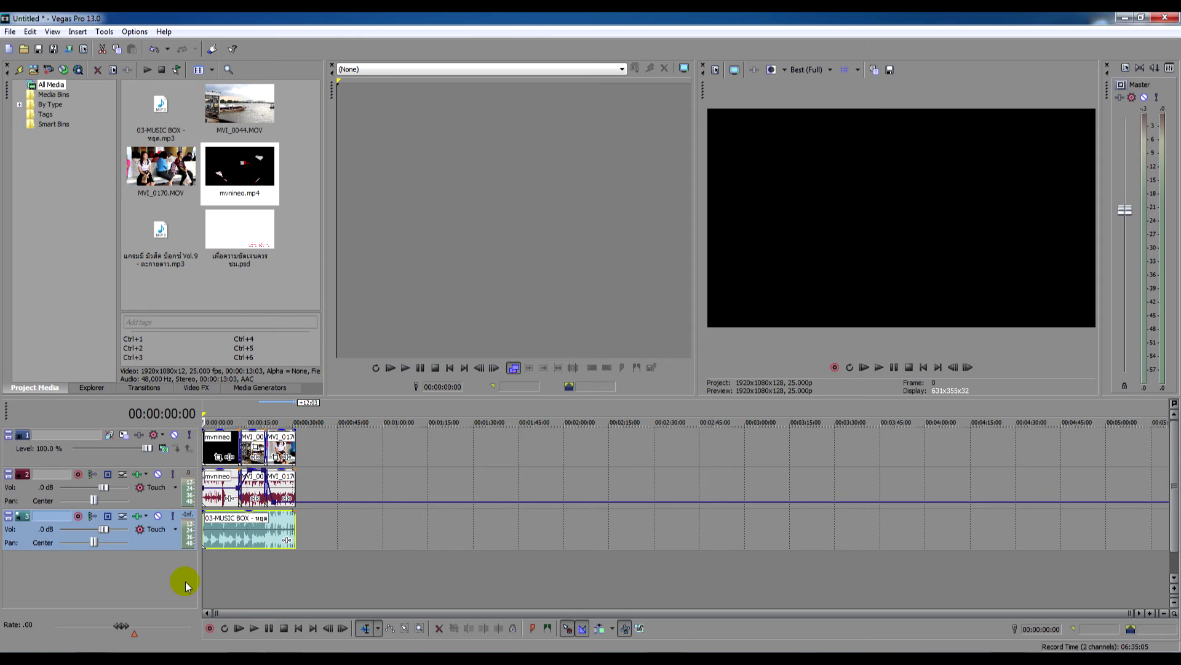
key("v")
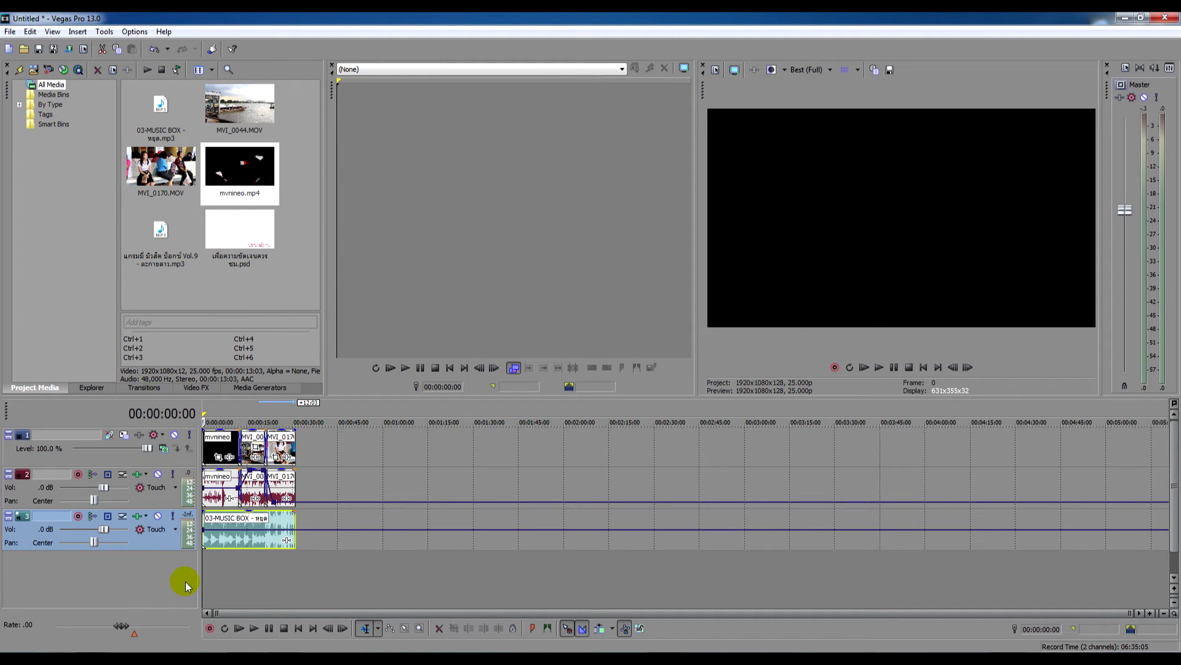
right_click(156, 545)
mouse_move(200, 421)
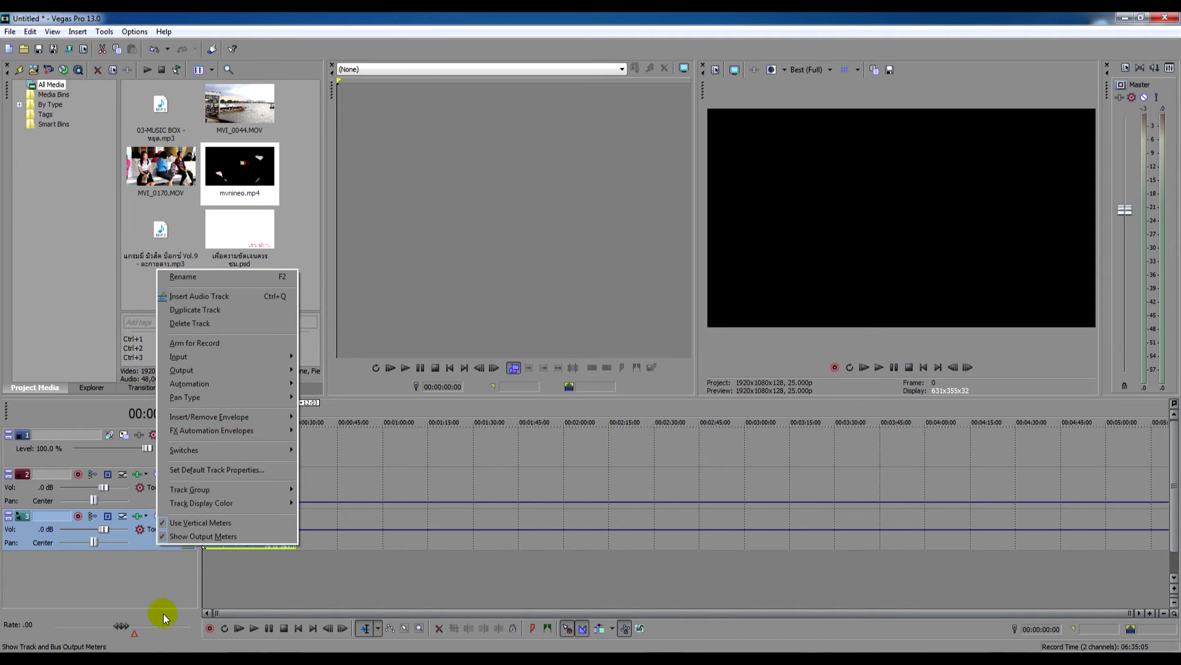
left_click(182, 572)
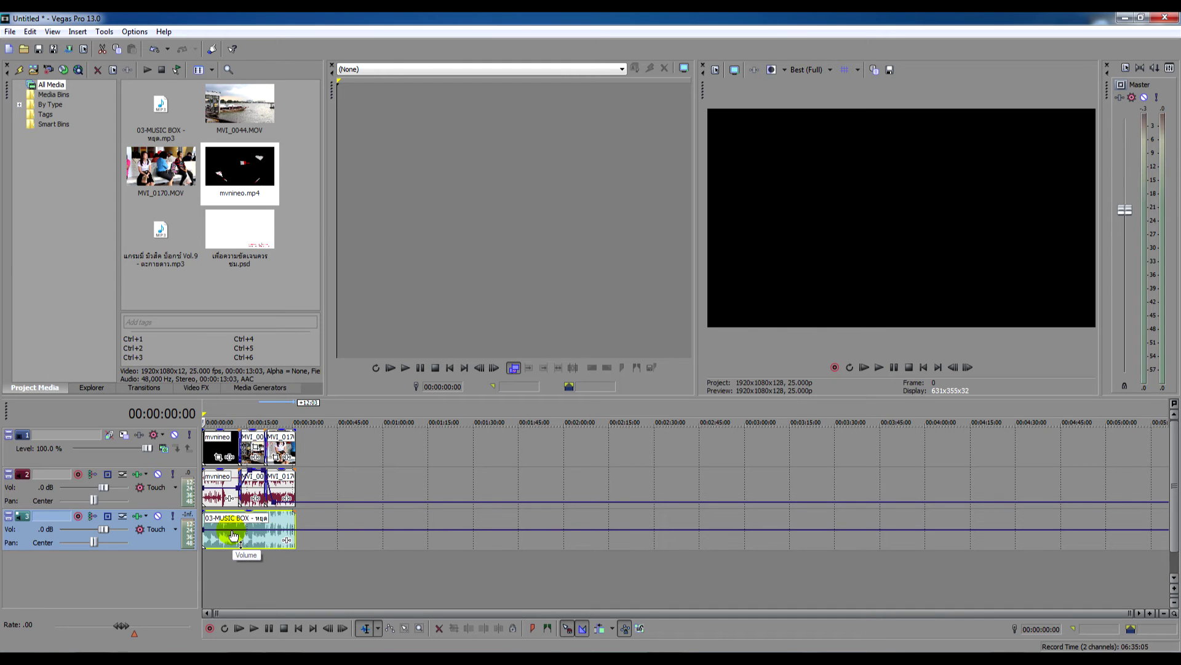
Remove the volume envelope from track 2, which holds the video clips' audio
right_click(252, 474)
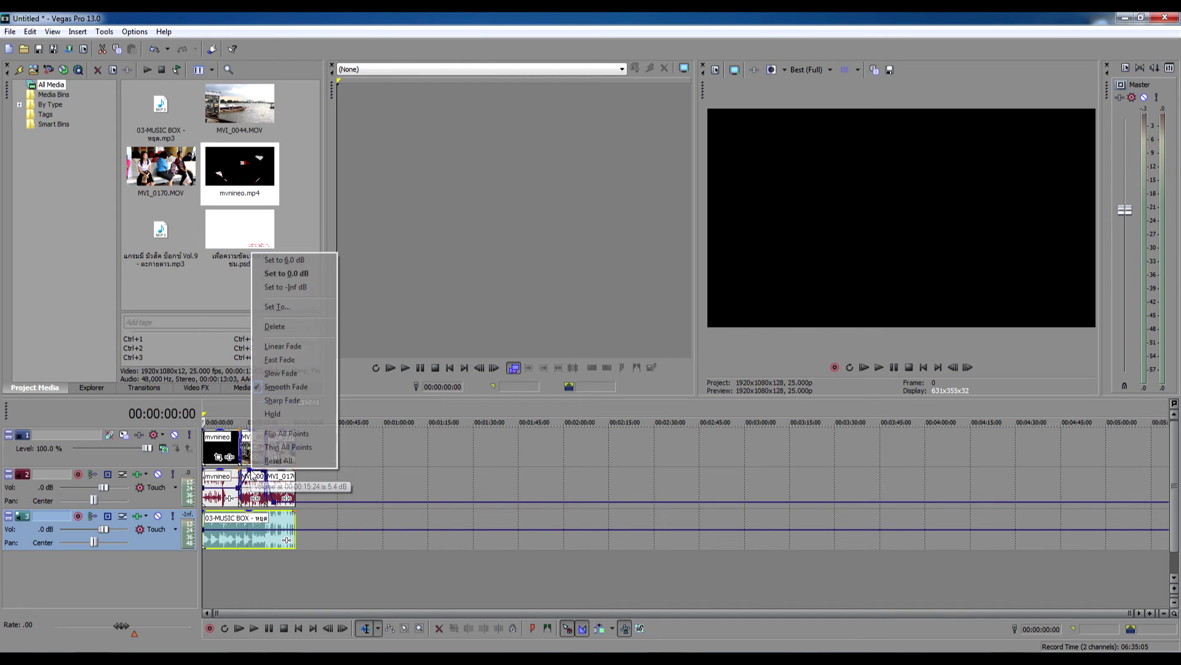
left_click(161, 500)
right_click(161, 500)
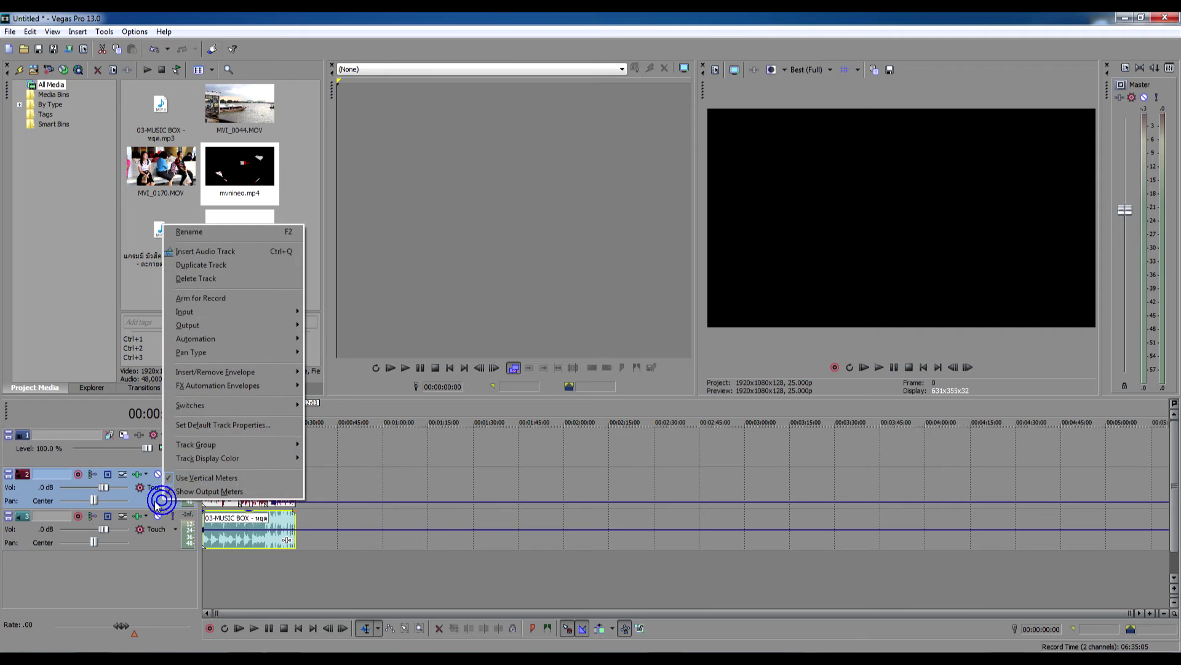
left_click(148, 501)
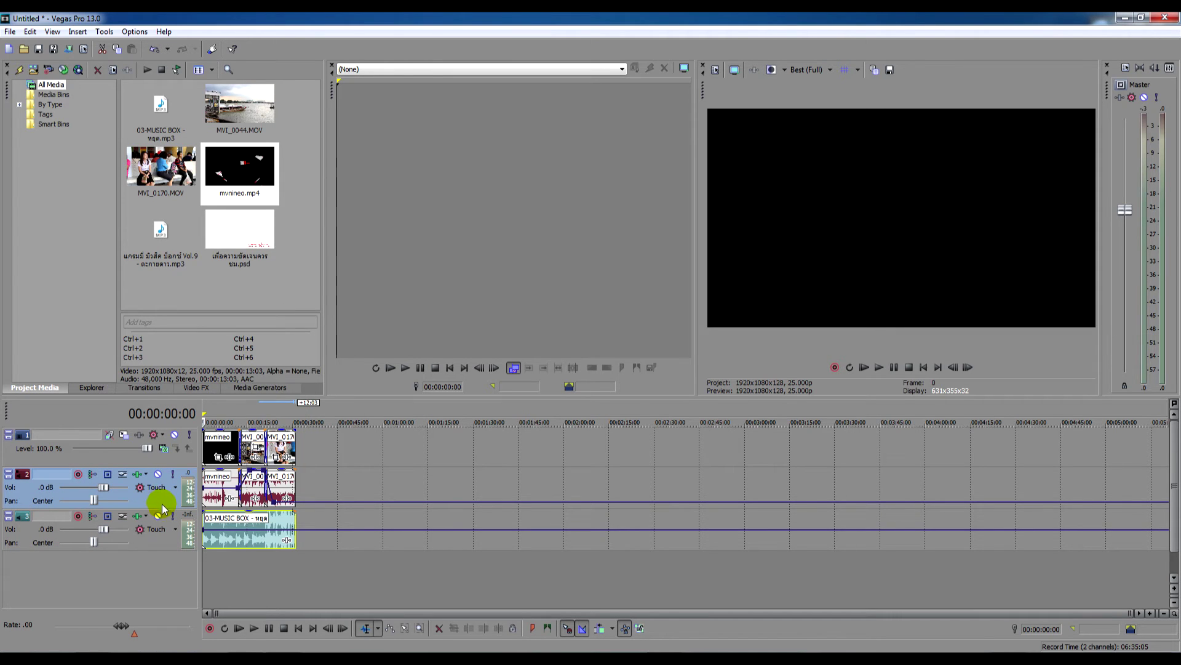
key("v")
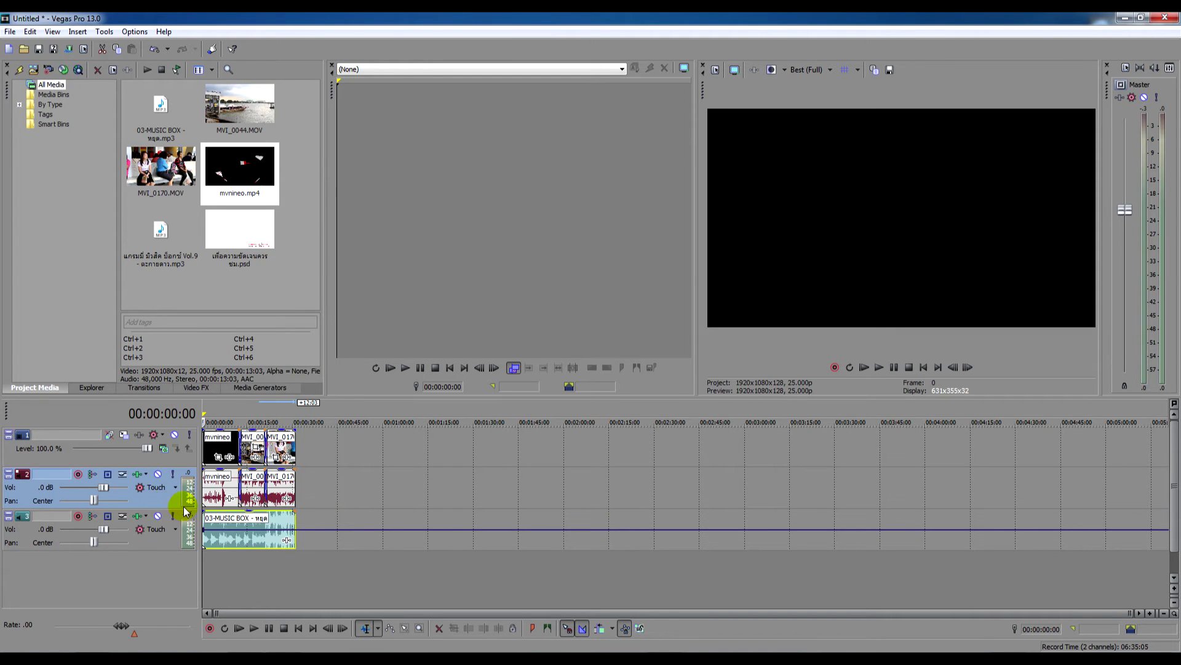
Add a point to the music track's volume envelope and place it shortly before MVI_0044 begins
right_click(231, 534)
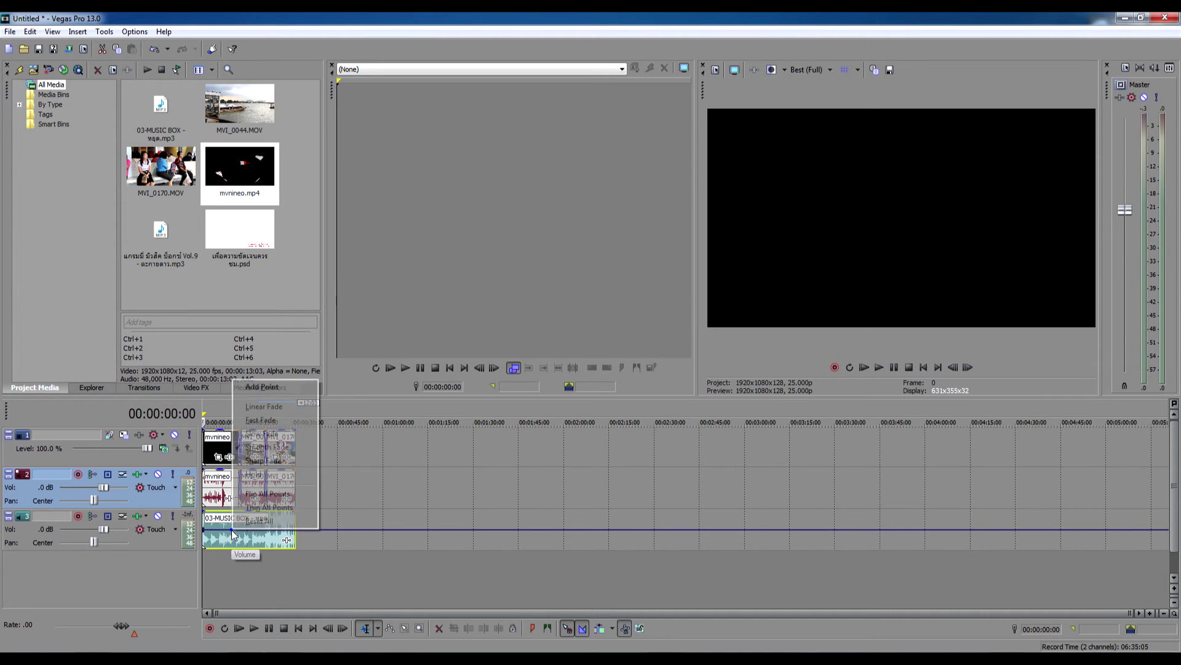
left_click(269, 387)
scroll(265, 540, "up", 5)
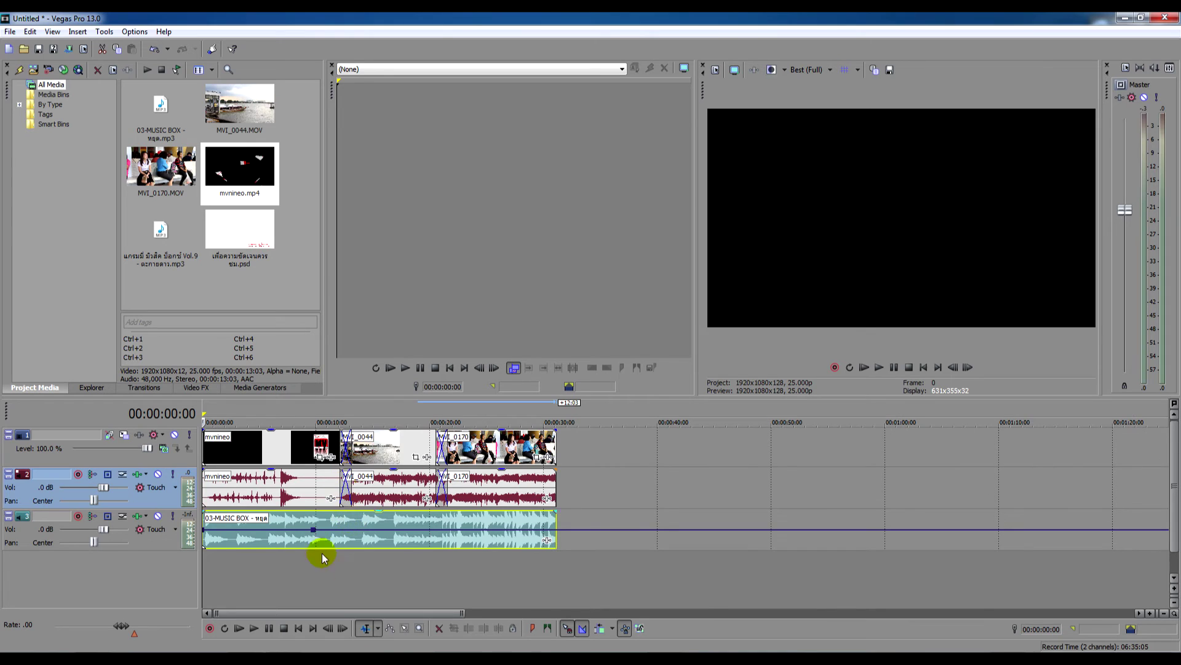
scroll(267, 571, "up", 2)
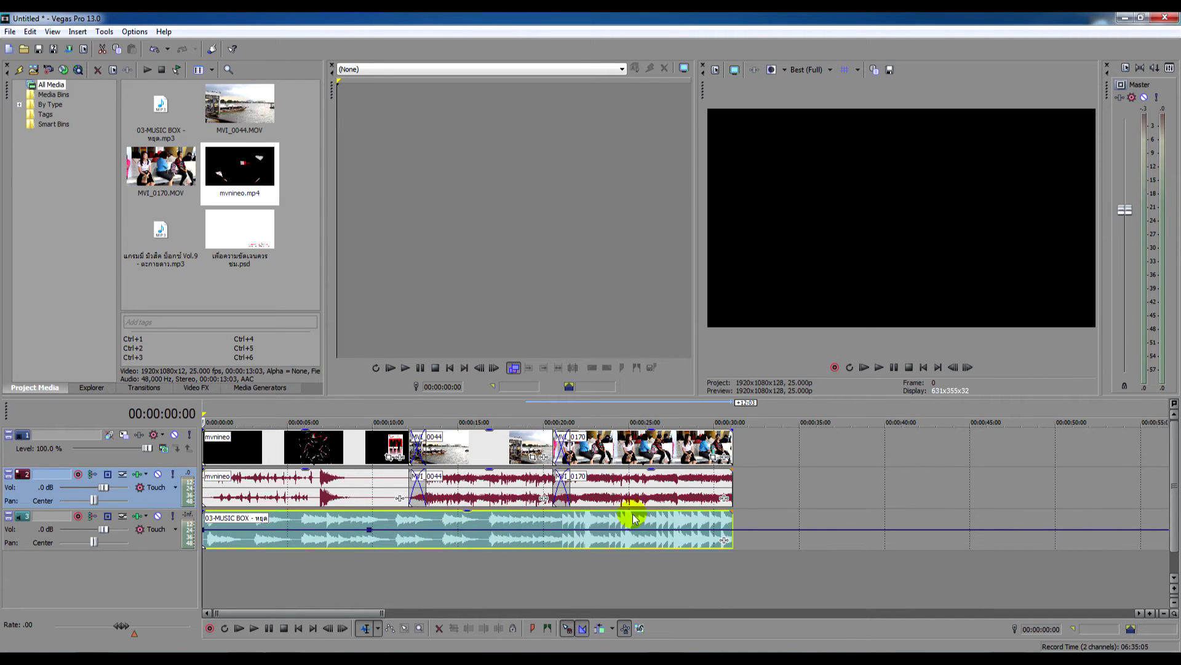
mouse_move(369, 532)
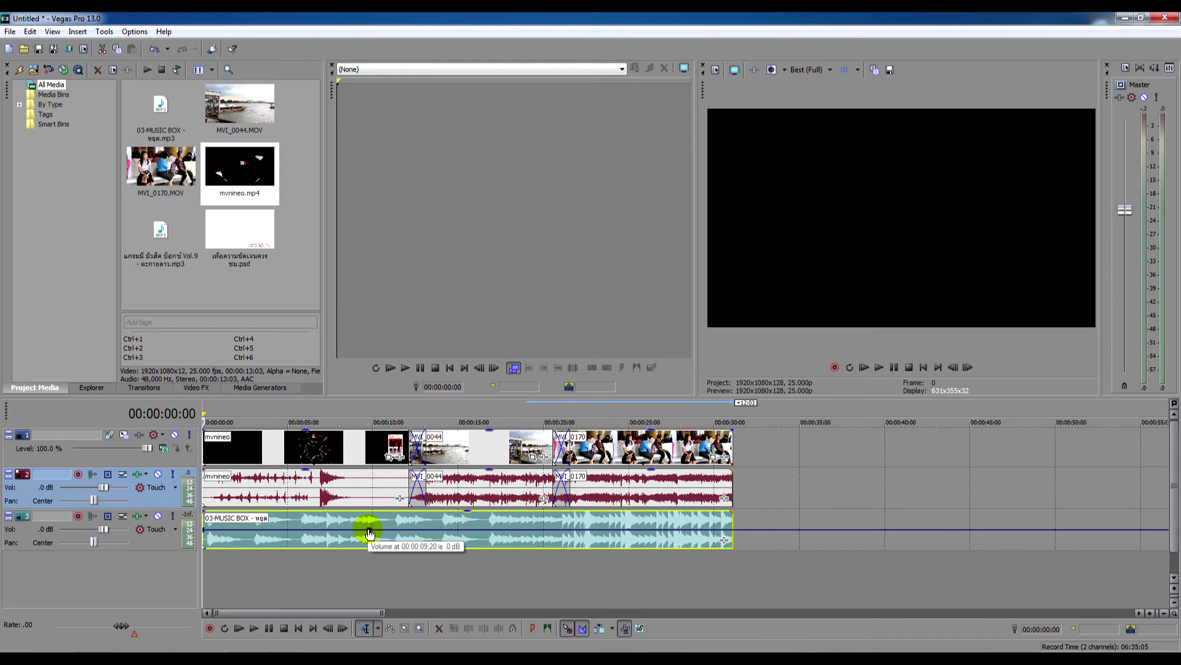
mouse_move(369, 533)
left_mouse_down()
mouse_move(384, 556)
mouse_move(384, 529)
left_mouse_up()
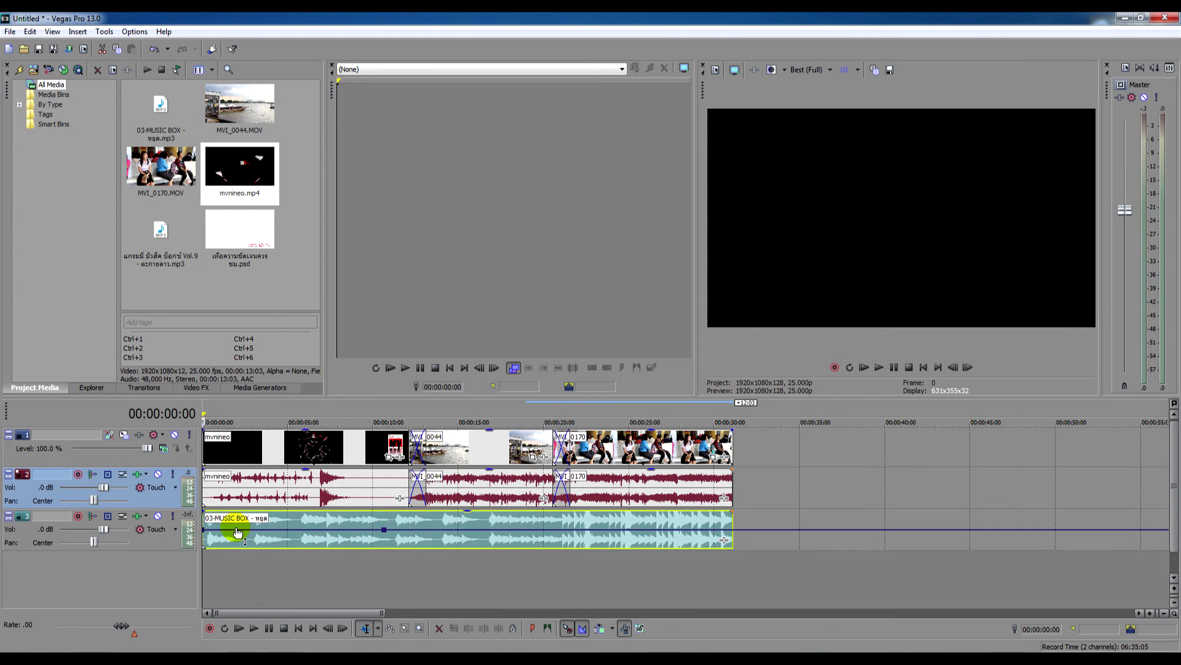
Place a second music volume point at 00:00:12:20, within the mvnineo–MVI_0044 overlap, and set it to -20 dB
double_click(379, 528)
right_click(406, 532)
left_click(454, 388)
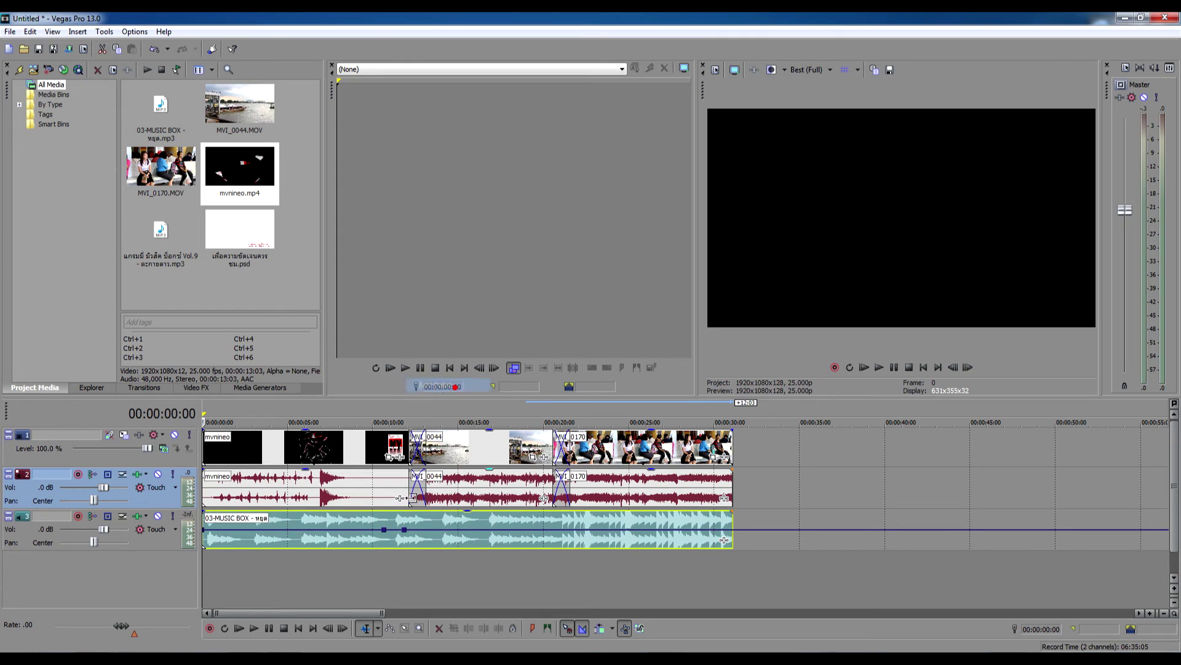
left_click_drag(404, 530, 421, 552)
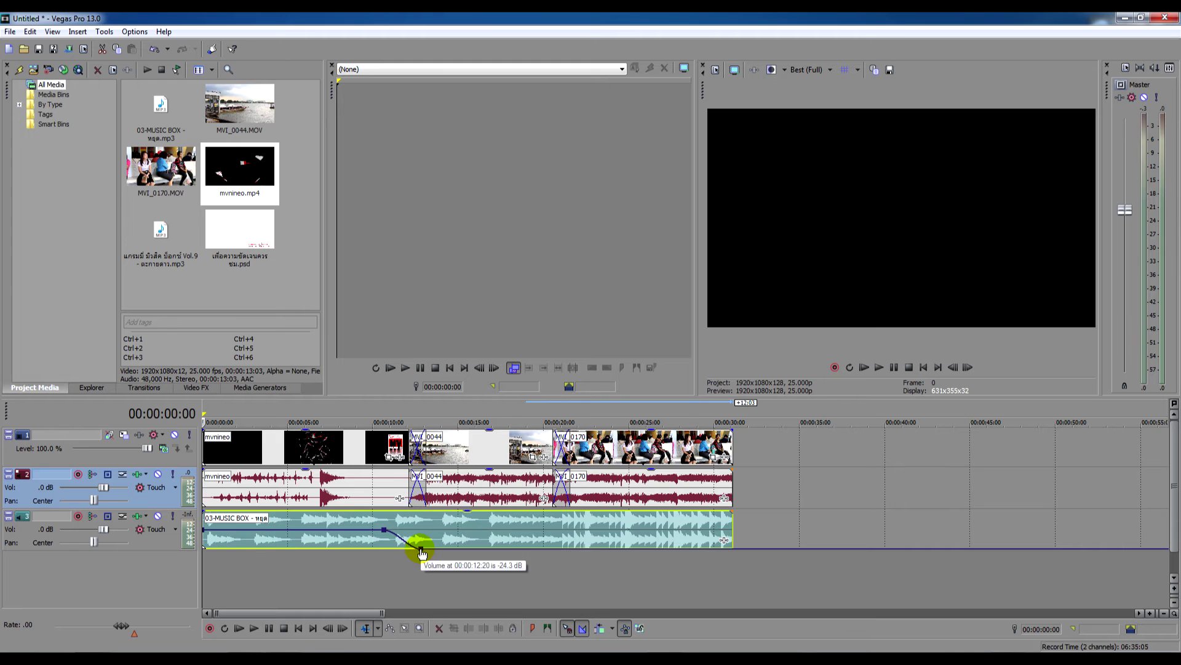
right_click(420, 550)
left_click(453, 391)
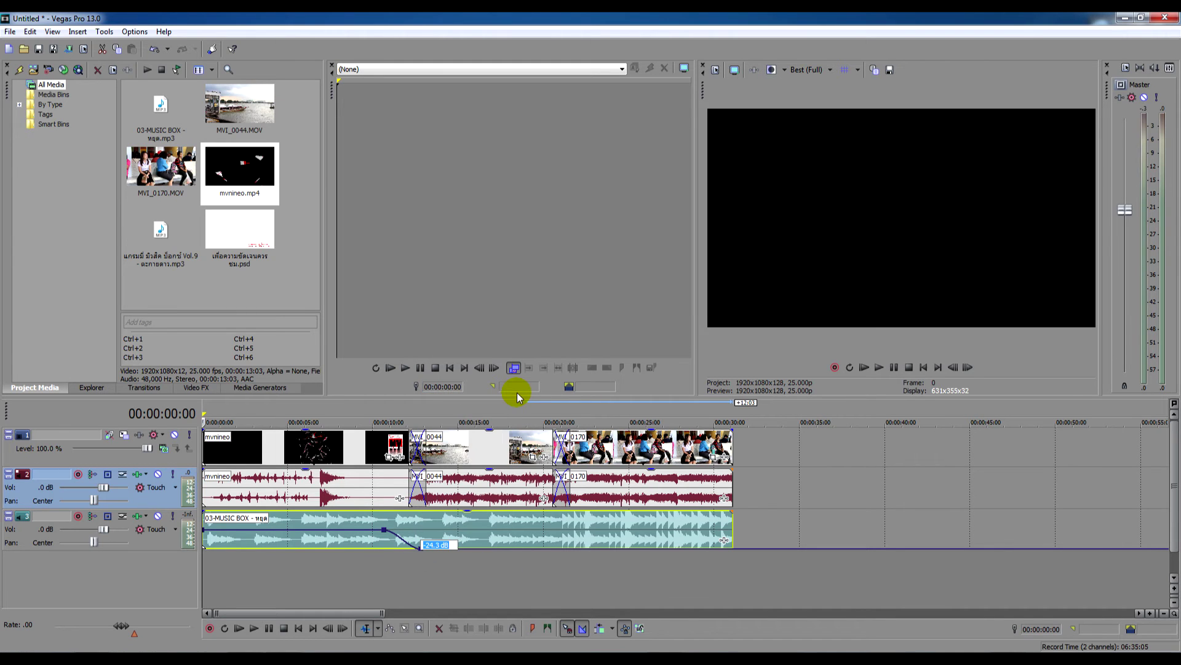
type("-20")
key("Return")
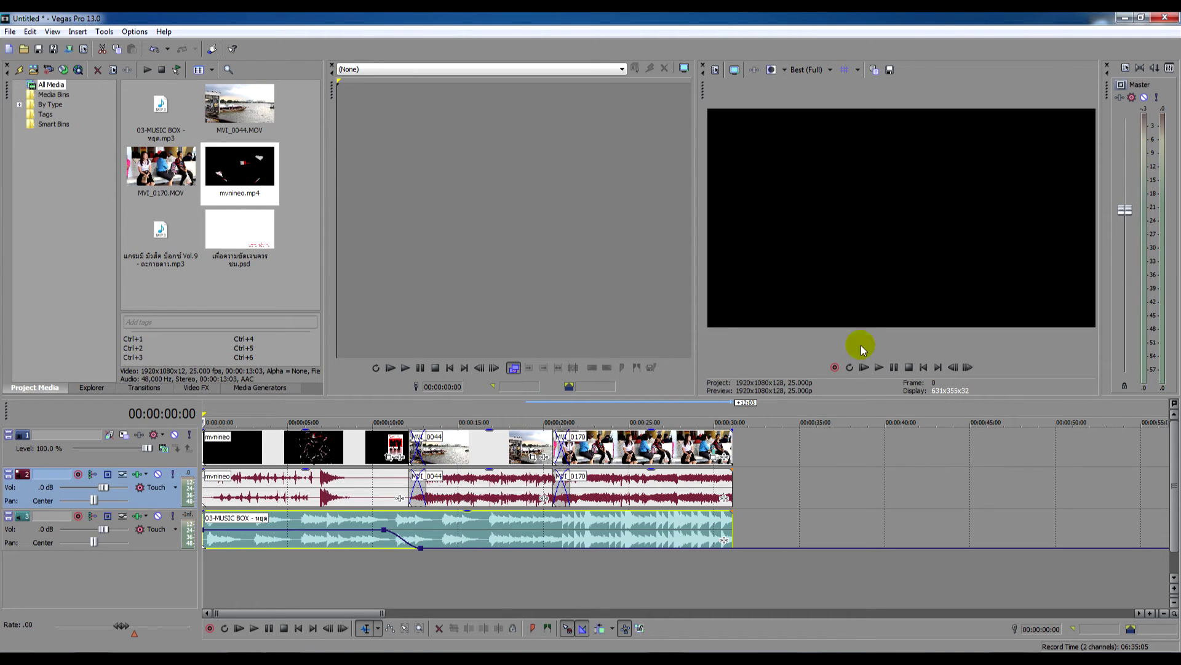
Play the timeline from 00:00:06:00 through the music's volume drop into MVI_0044, and stop playback
left_click(305, 563)
left_click(877, 369)
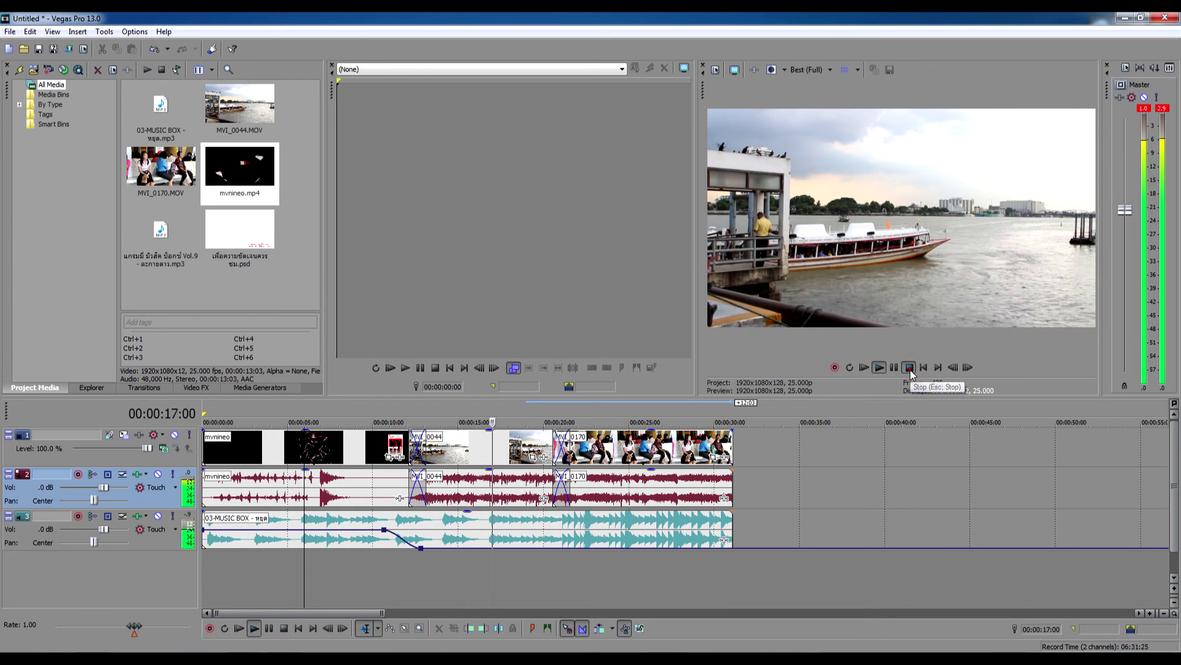
left_click(909, 368)
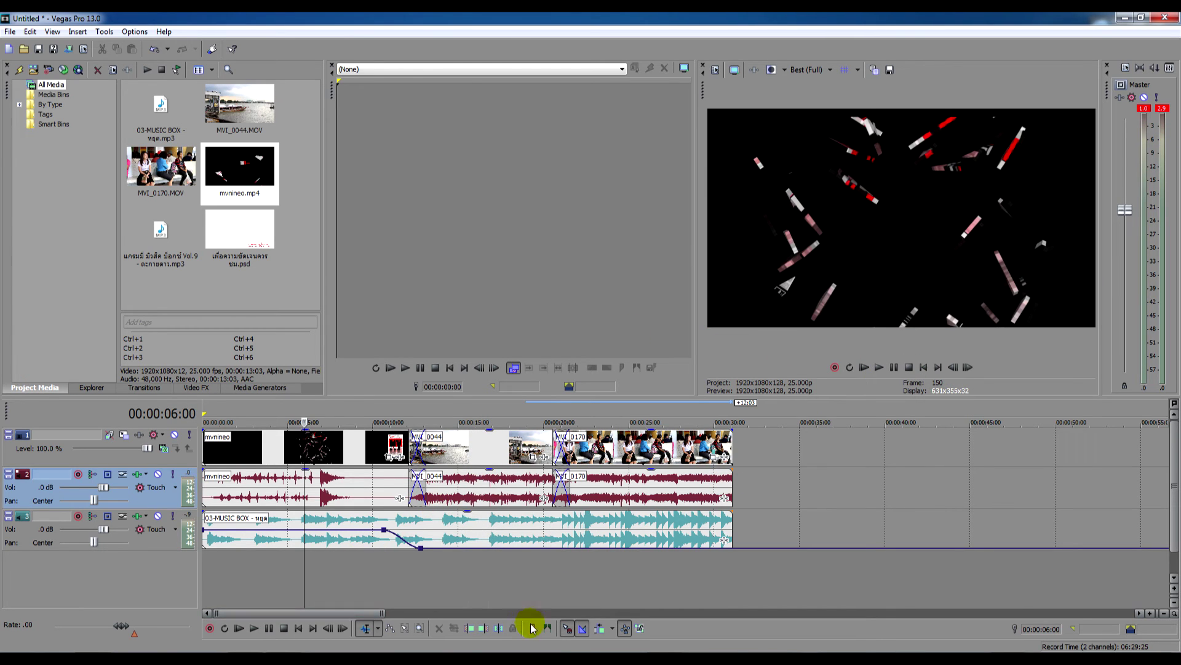
Set the music's lower volume point slightly louder than -20 dB and play the transition from 00:00:11:04
right_click(421, 549)
left_click(482, 392)
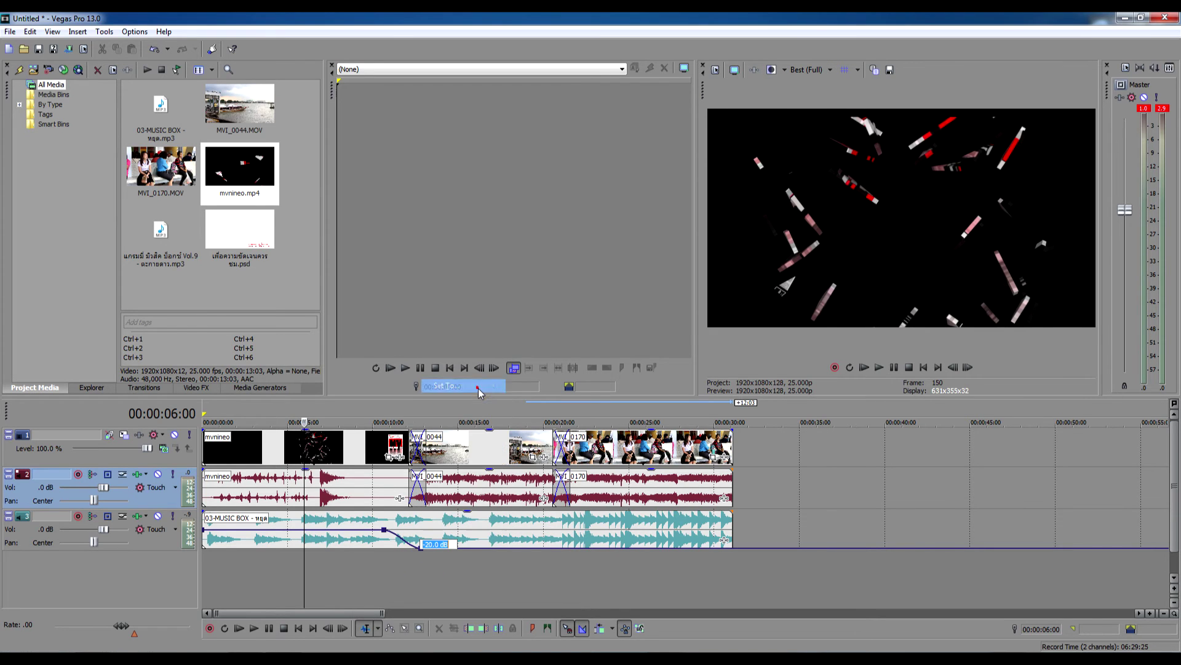
left_click(479, 398)
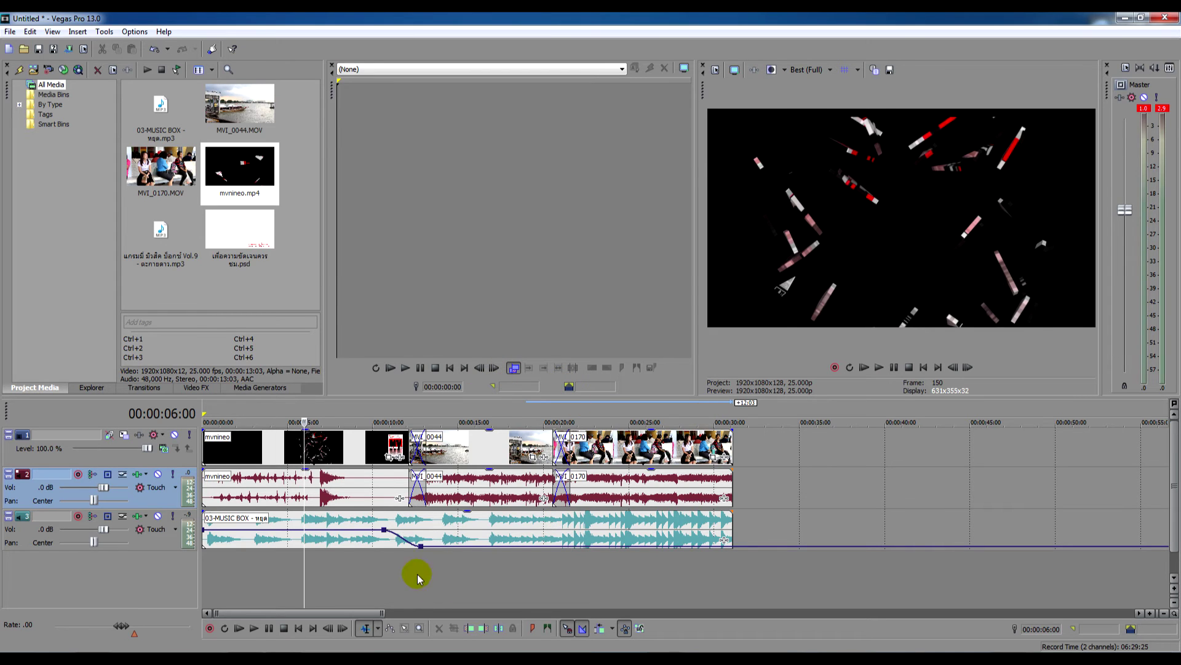
left_click(393, 565)
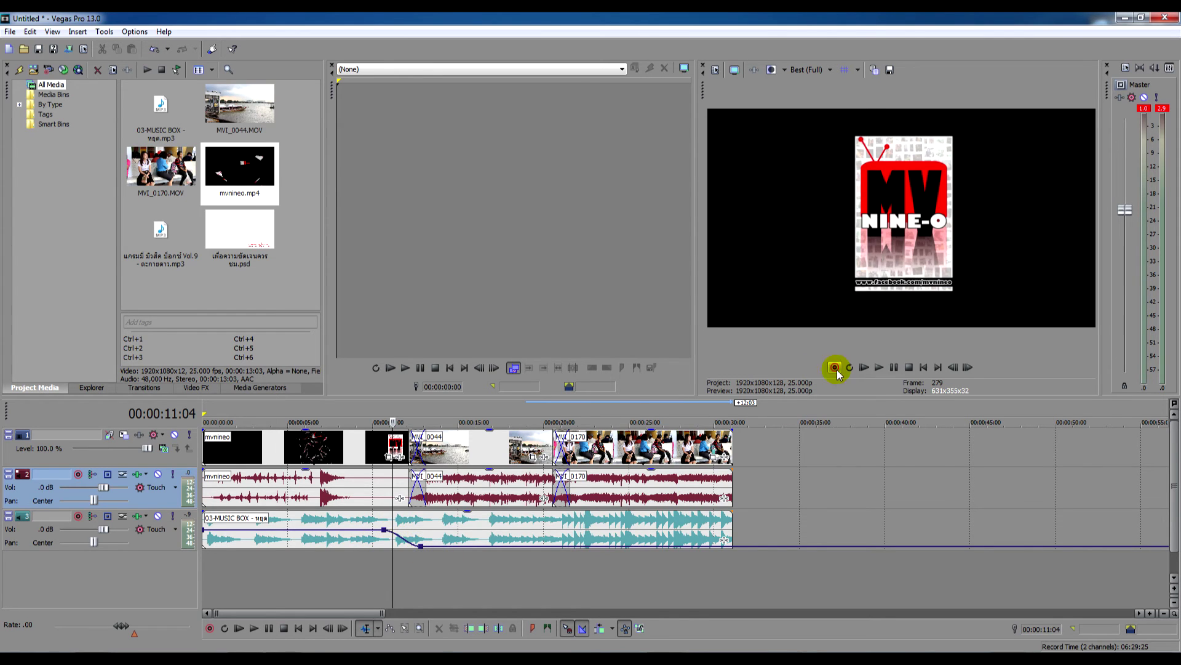
left_click(880, 368)
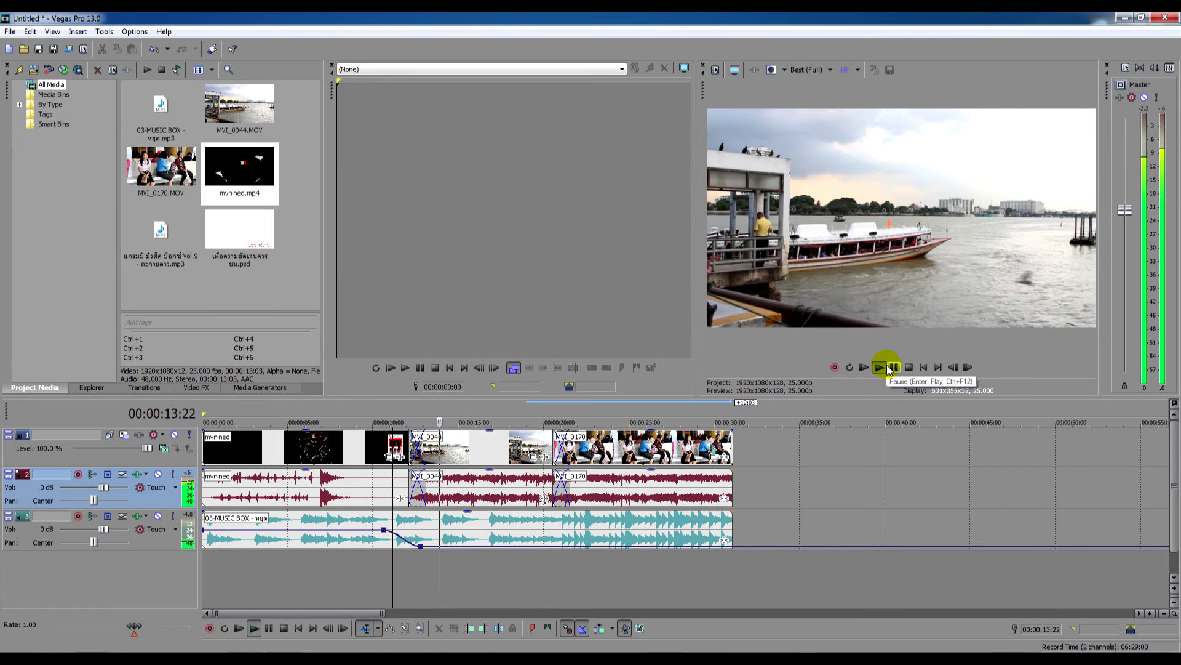
Raise the music's lower volume point at the start of MVI_0044 slightly during playback, and stop after listening into MVI_0170
left_click_drag(420, 547, 421, 541)
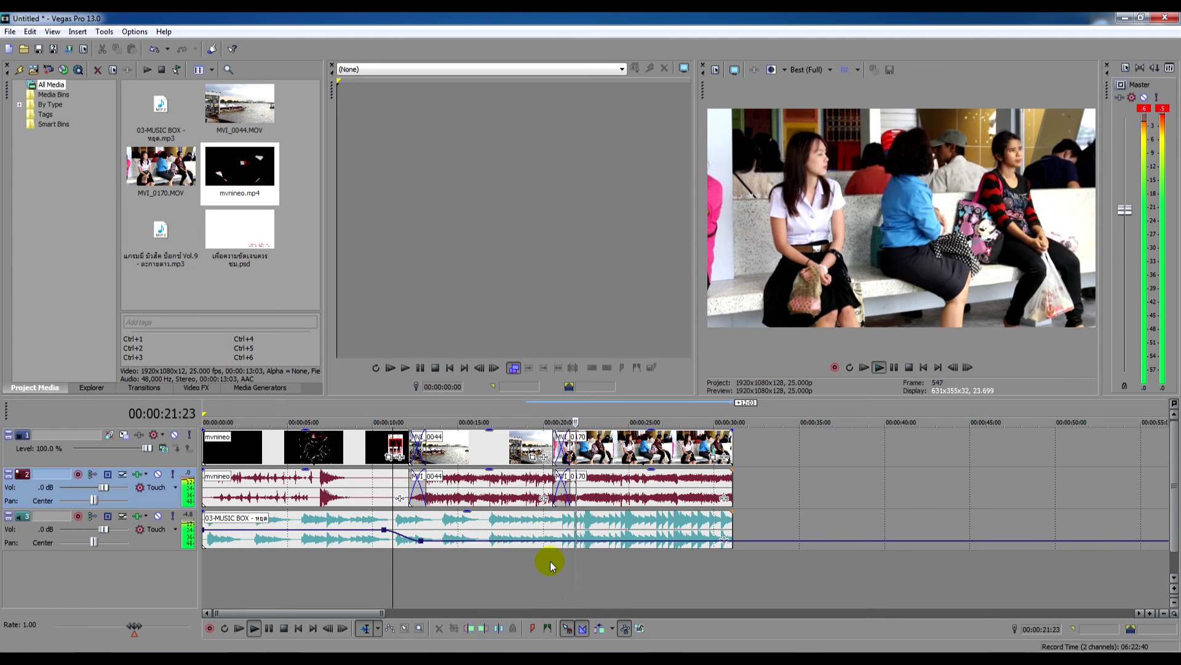
left_click(909, 367)
Fade out the end of MVI_0170's video and audio, and extend the music event about two seconds past the clip's end
left_click(729, 434)
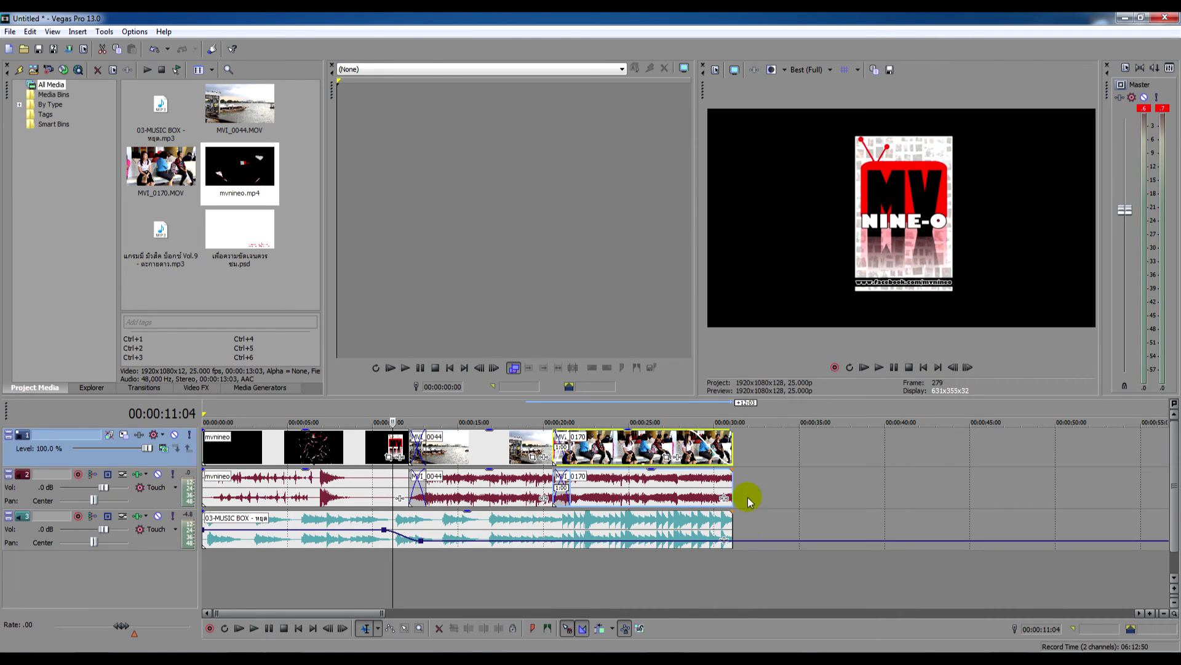
left_click_drag(733, 470, 688, 472)
left_click_drag(734, 524, 762, 511)
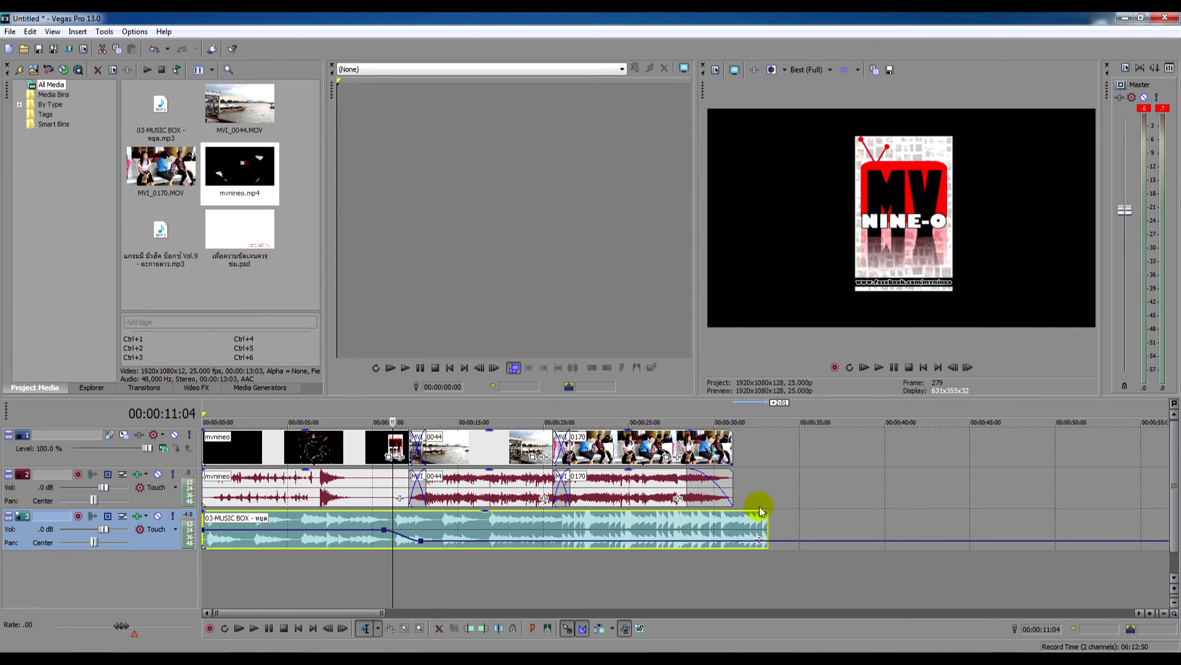
Add two volume points near the music's end, with the lower one at 00:00:31:03 and -6.2 dB and the last one raised
right_click(716, 542)
left_click(770, 401)
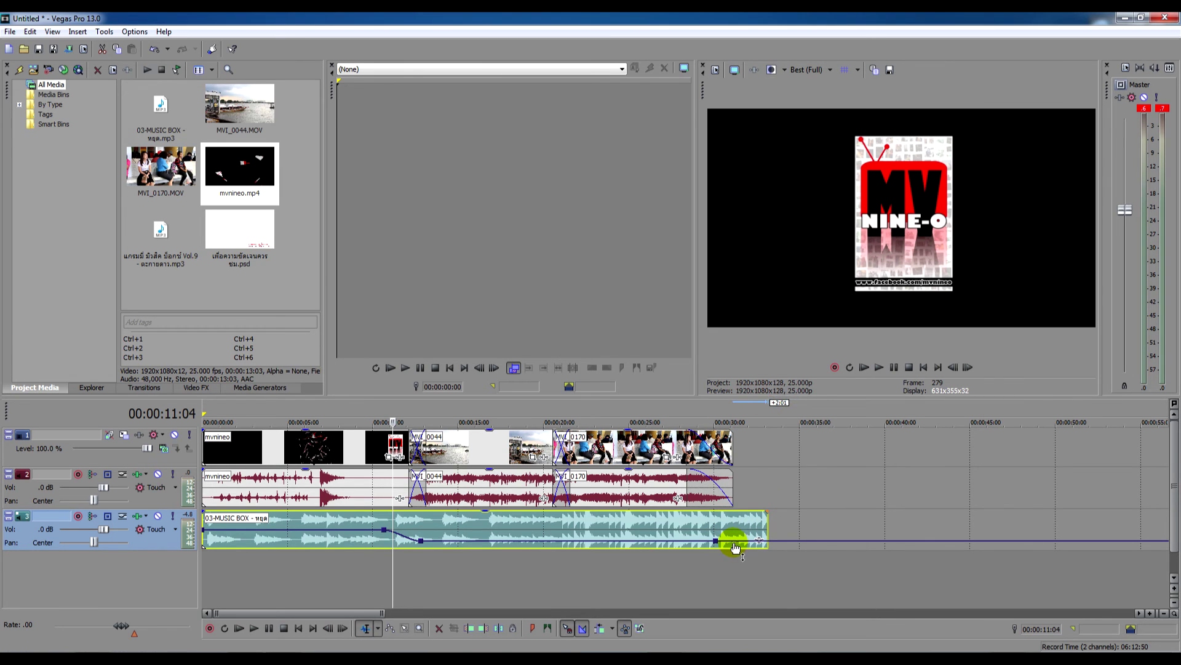
right_click(735, 544)
left_click(780, 398)
mouse_move(734, 543)
left_mouse_down()
mouse_move(718, 541)
mouse_move(748, 539)
mouse_move(757, 520)
mouse_move(713, 543)
mouse_move(734, 546)
left_mouse_up()
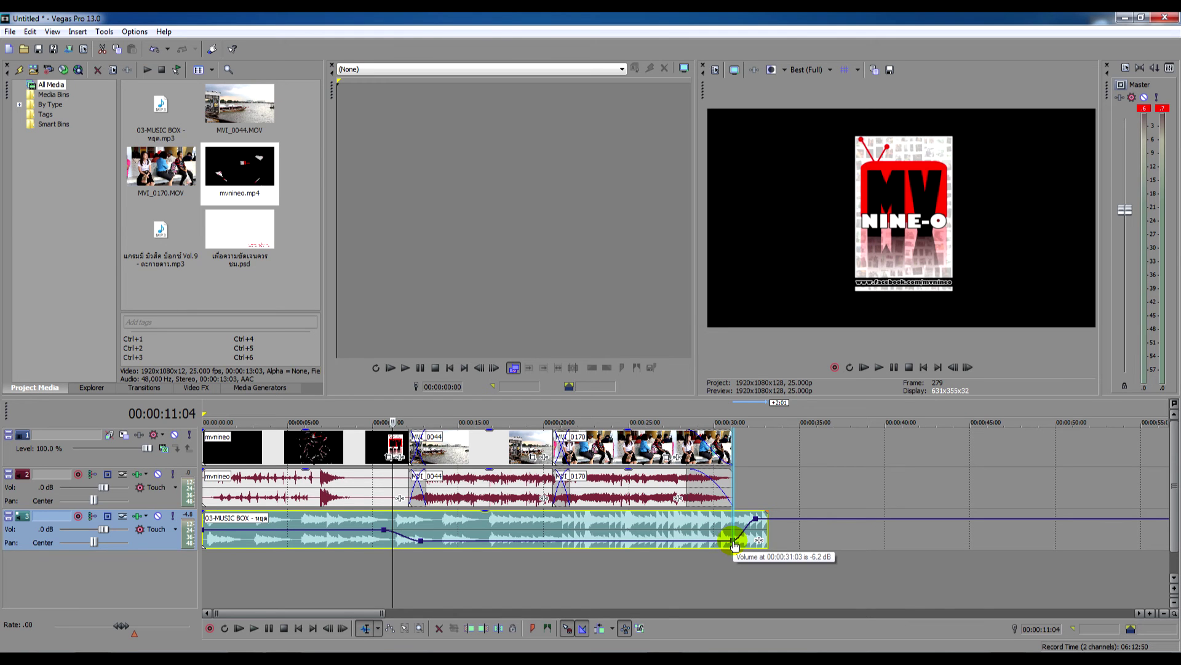
Play the timeline's ending from 00:00:29:14 through the music's volume rise, and stop playback
left_click(426, 523)
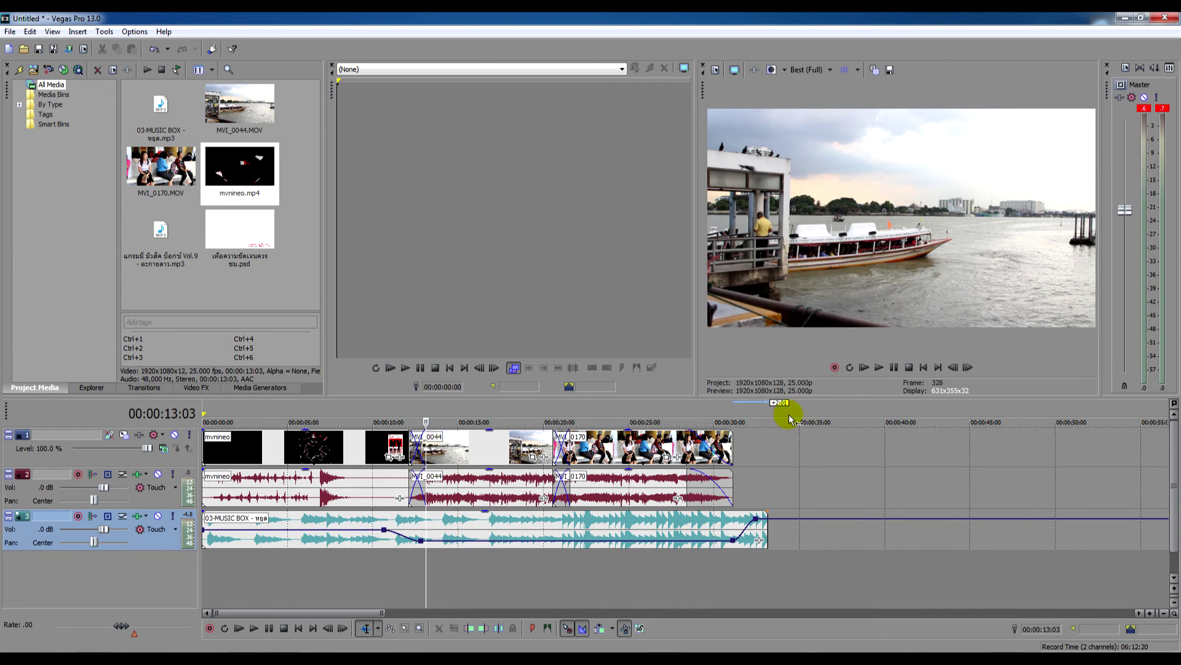
left_click(707, 560)
left_click(878, 367)
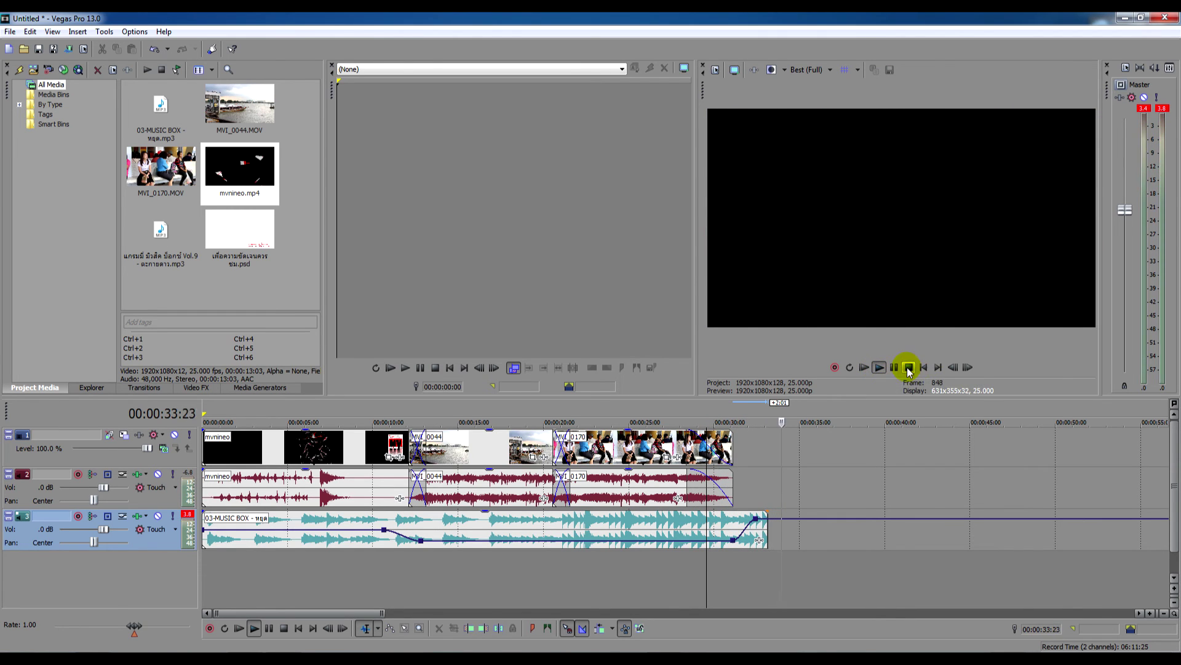
left_click(909, 367)
Lengthen the music event further with a fade-out at its end, and play the ending again from 00:00:29:14
left_click(770, 530)
left_click_drag(770, 531, 741, 518)
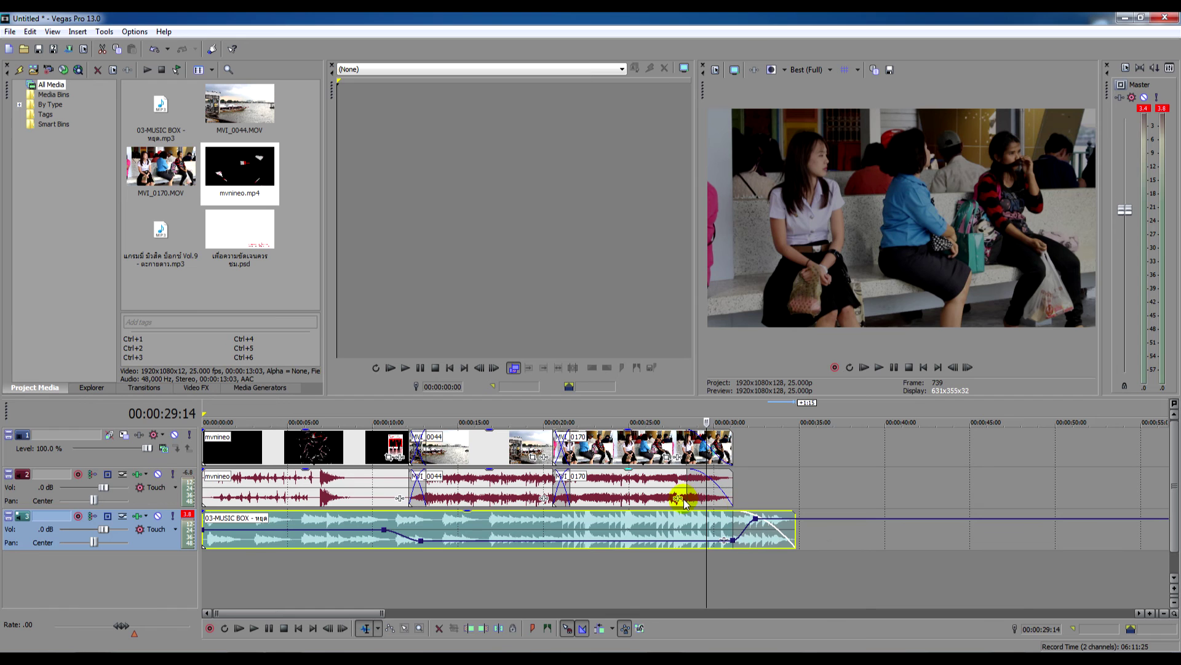
left_click(879, 368)
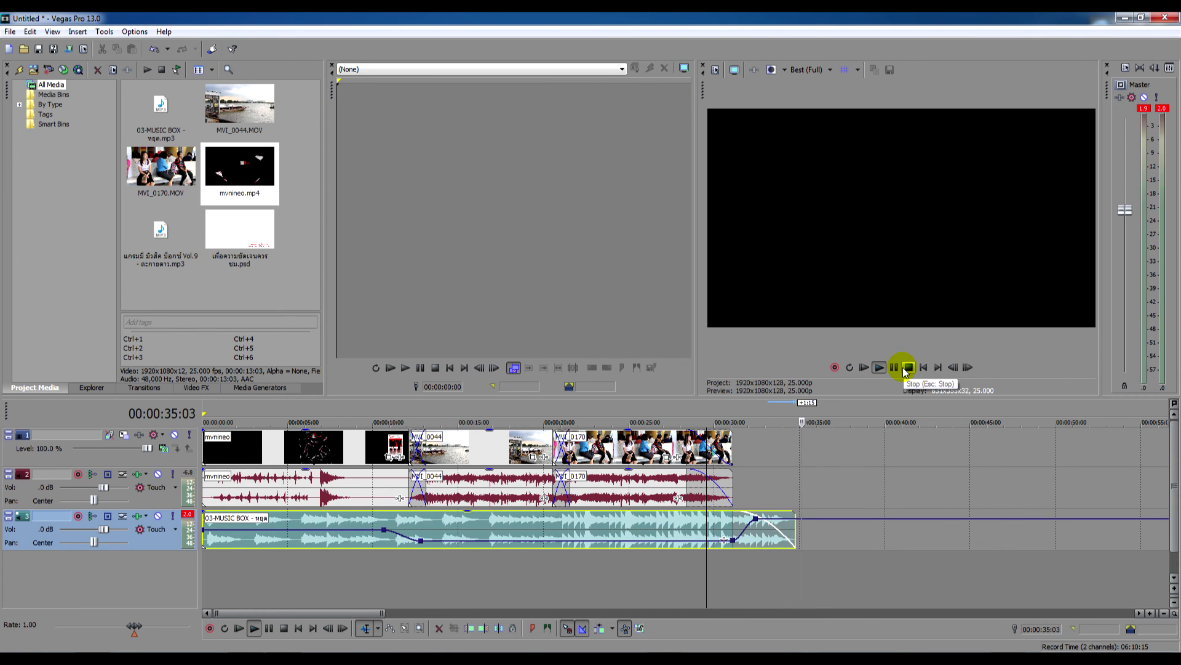
left_click(908, 368)
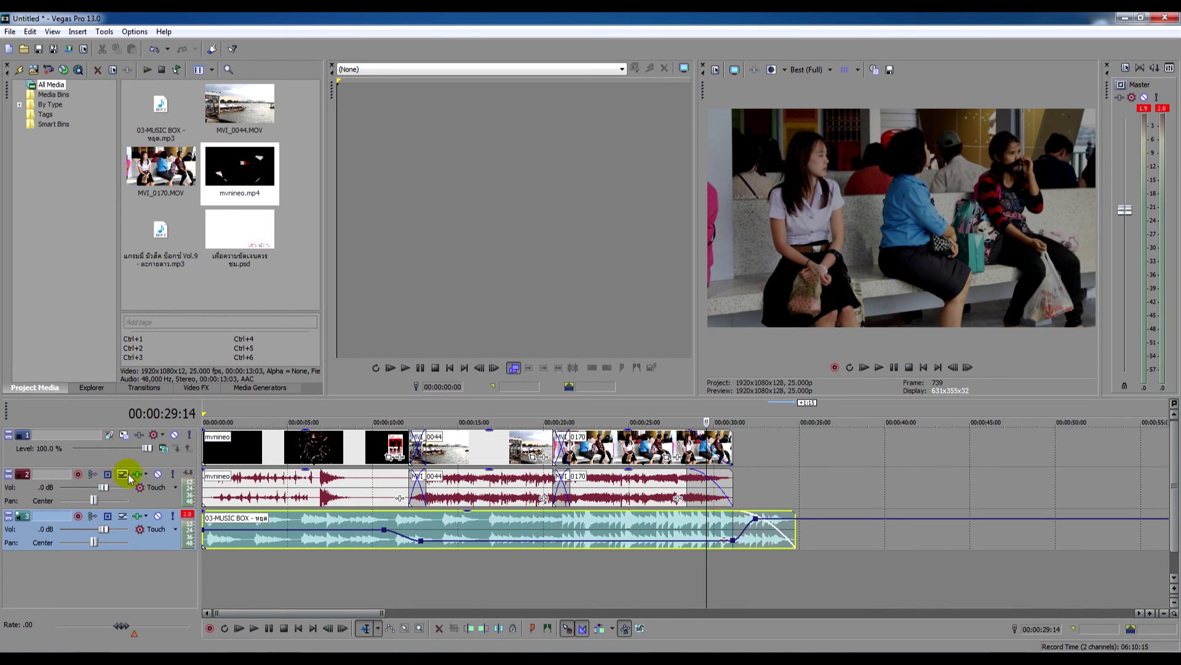
Insert a Composite Level envelope on the video track
right_click(167, 461)
mouse_move(247, 360)
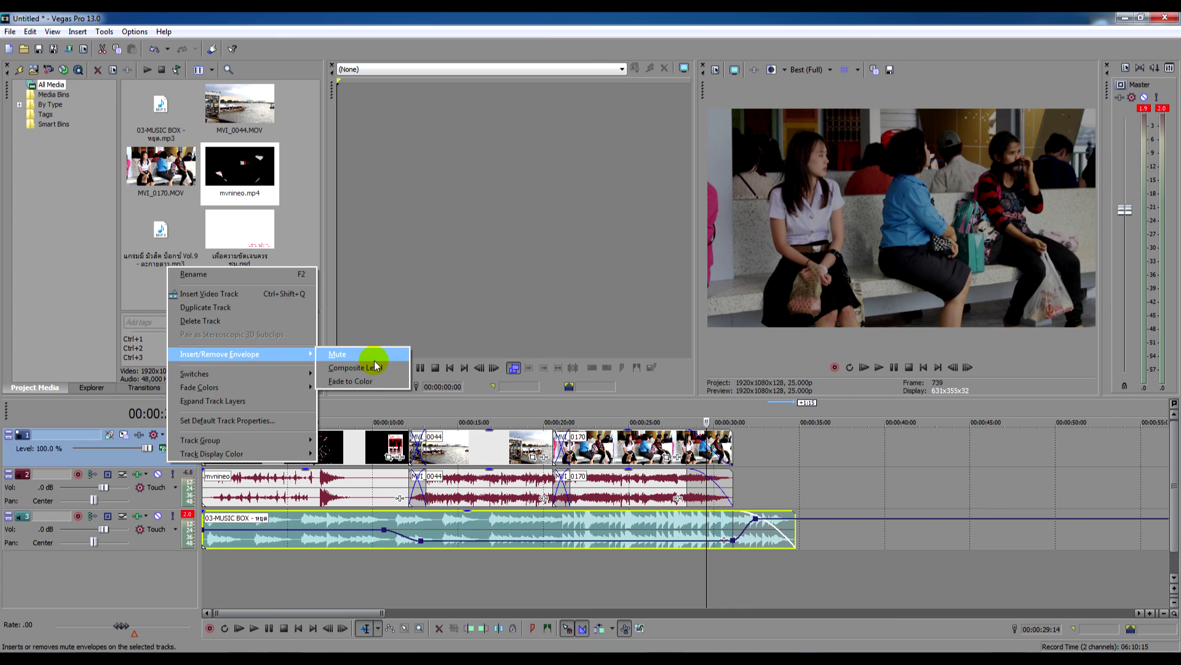
left_click(134, 456)
right_click(129, 456)
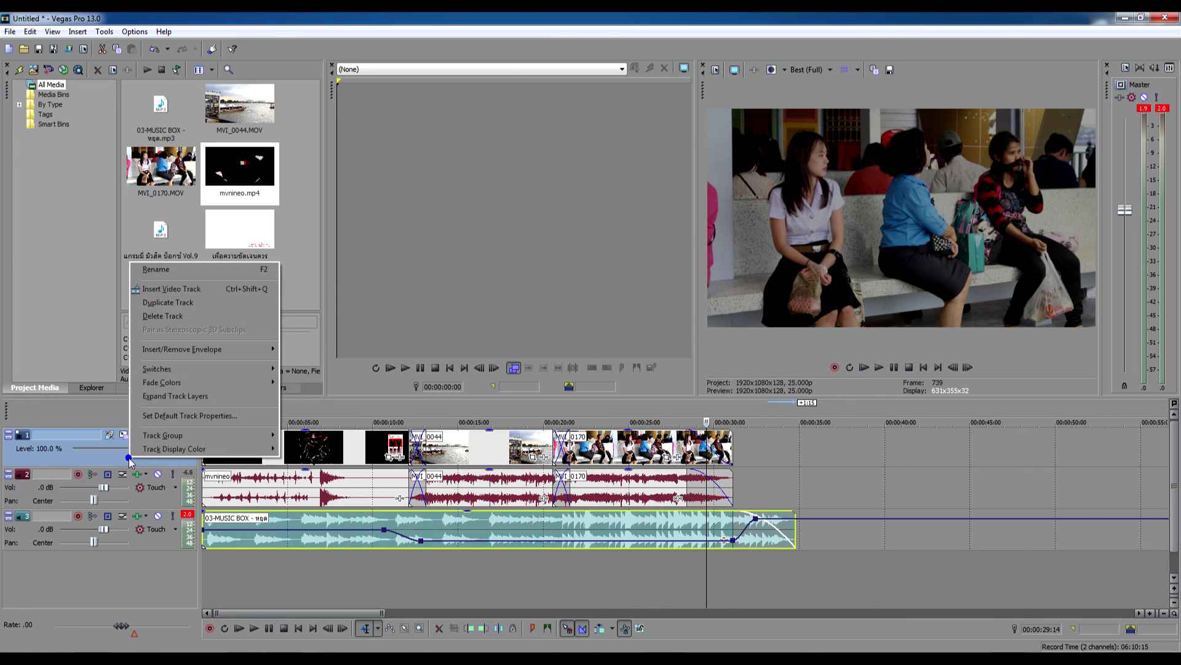
mouse_move(193, 350)
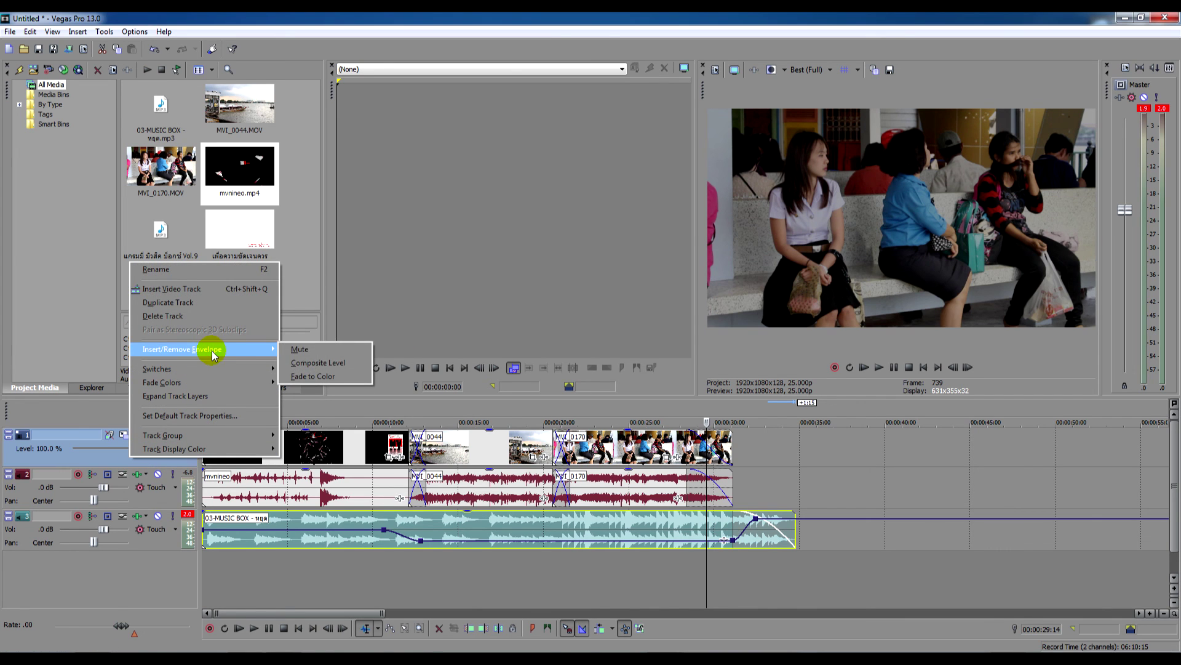
left_click(323, 369)
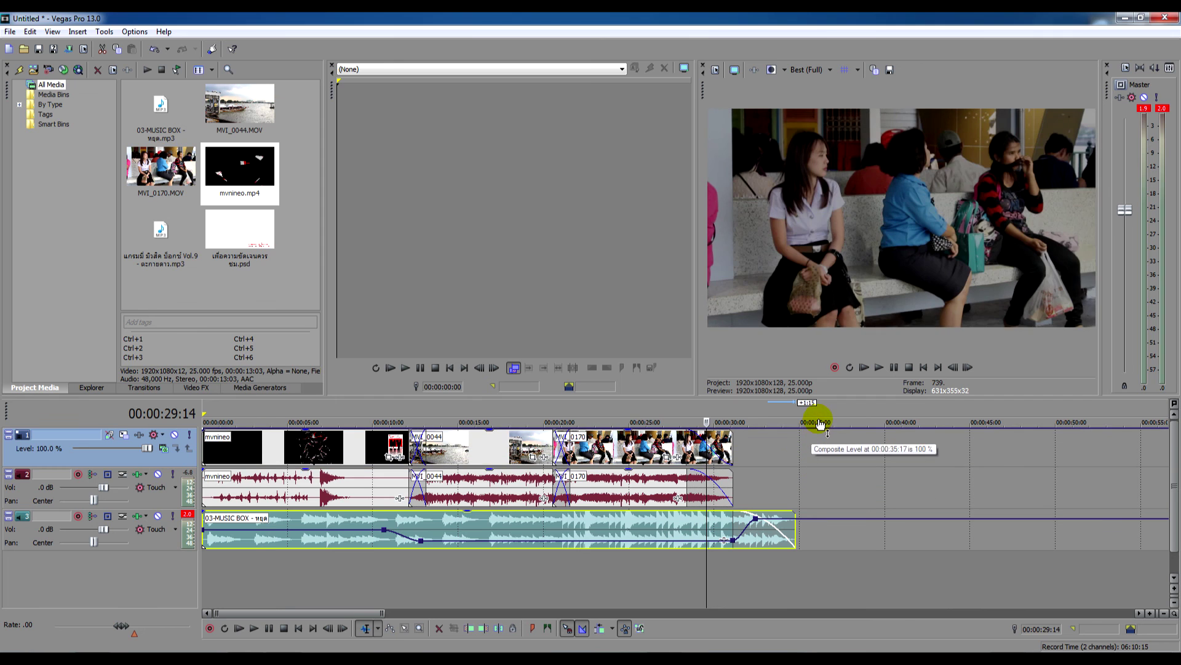
Remove the Composite Level envelope from the video track
right_click(115, 459)
mouse_move(183, 349)
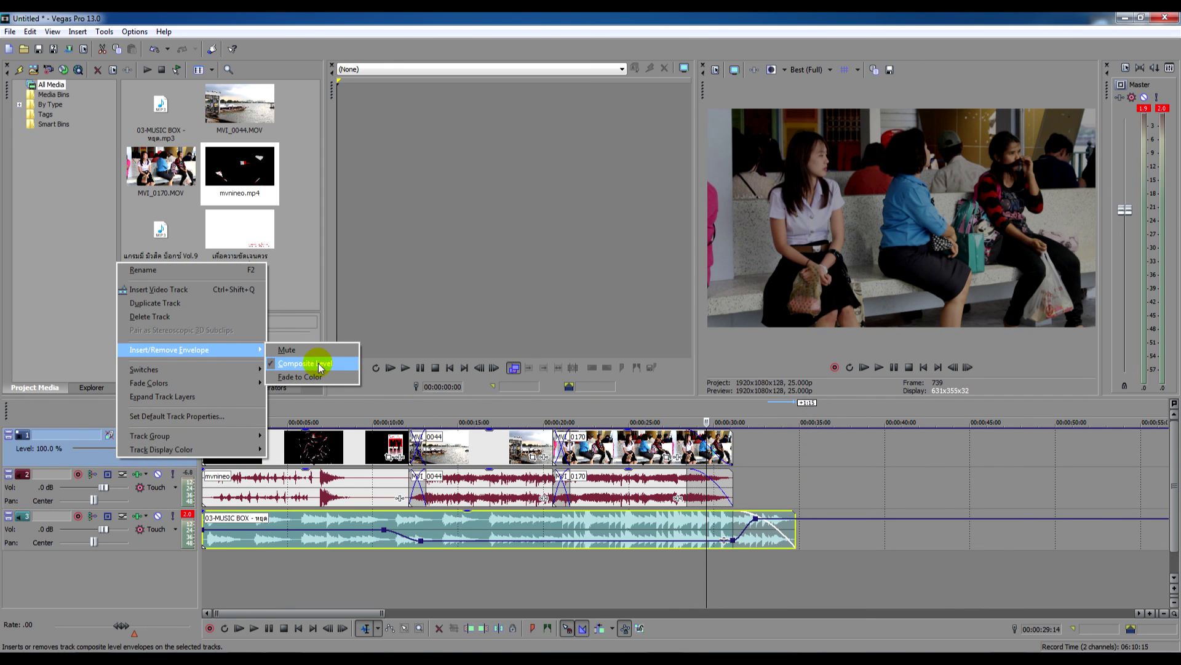
left_click(319, 366)
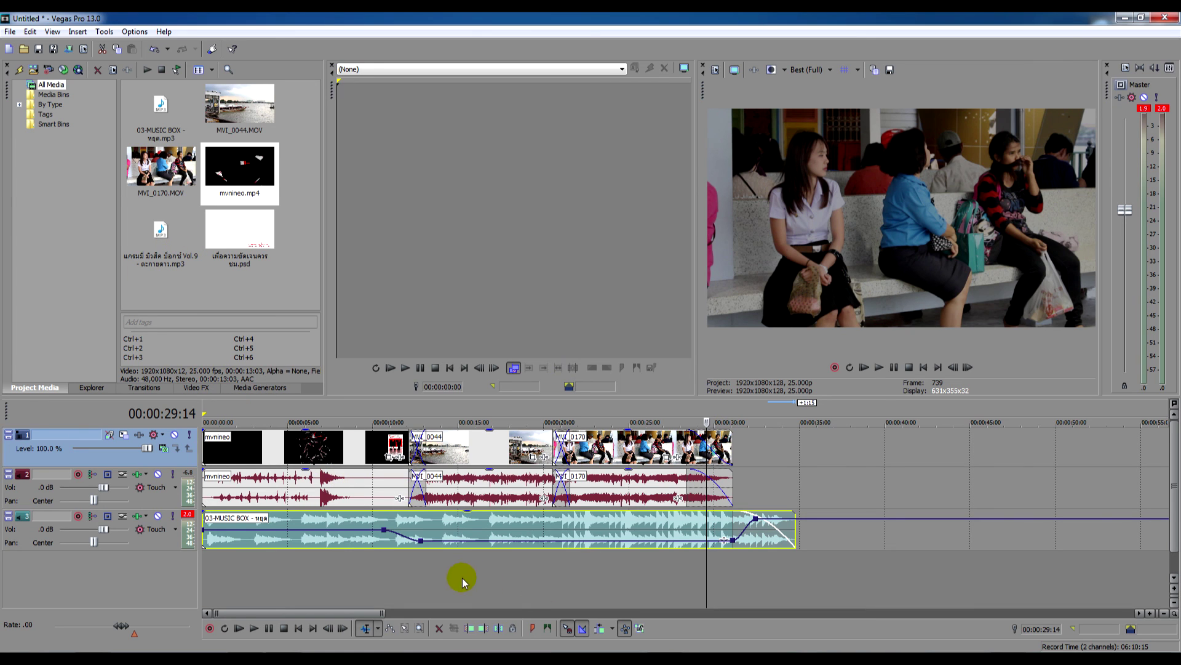
Show the level and fade-type options of the music's lower volume point at the start of MVI_0044
right_click(419, 540)
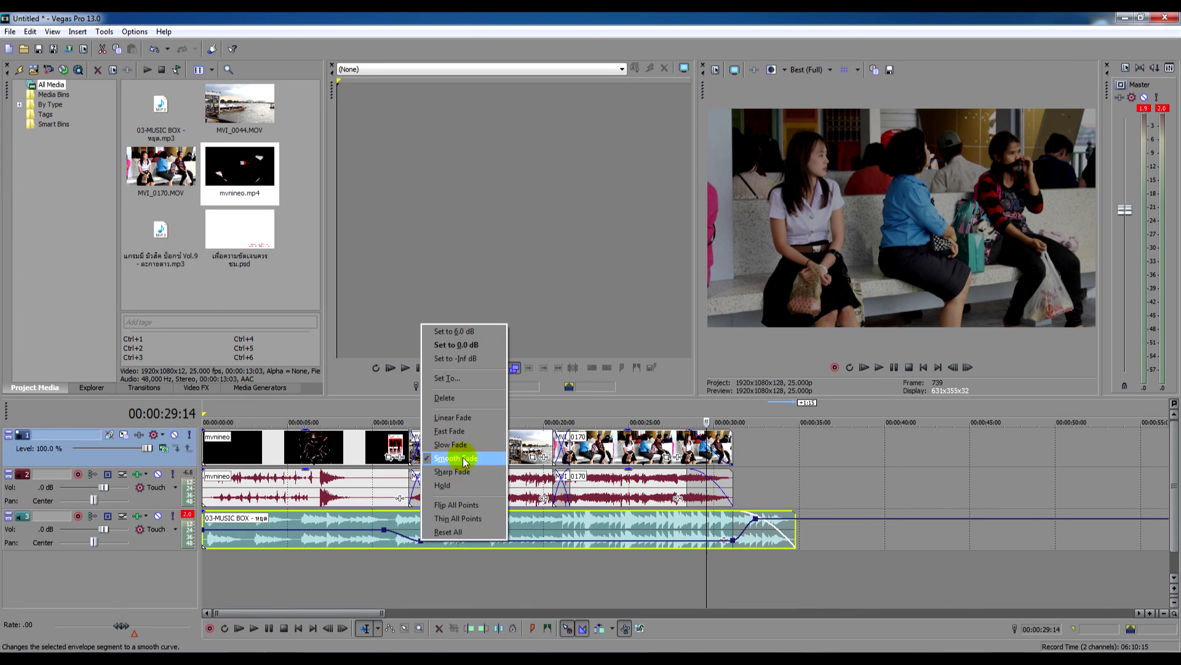